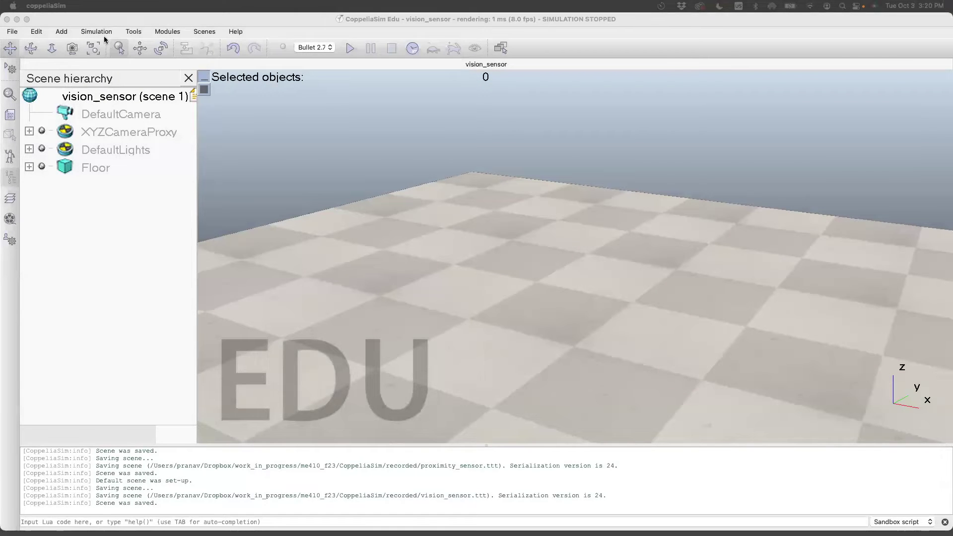
Add a cuboid primitive with X, Y and Z sizes of 0.5 m.
{"action": "left_click", "coordinate": [62, 31]}
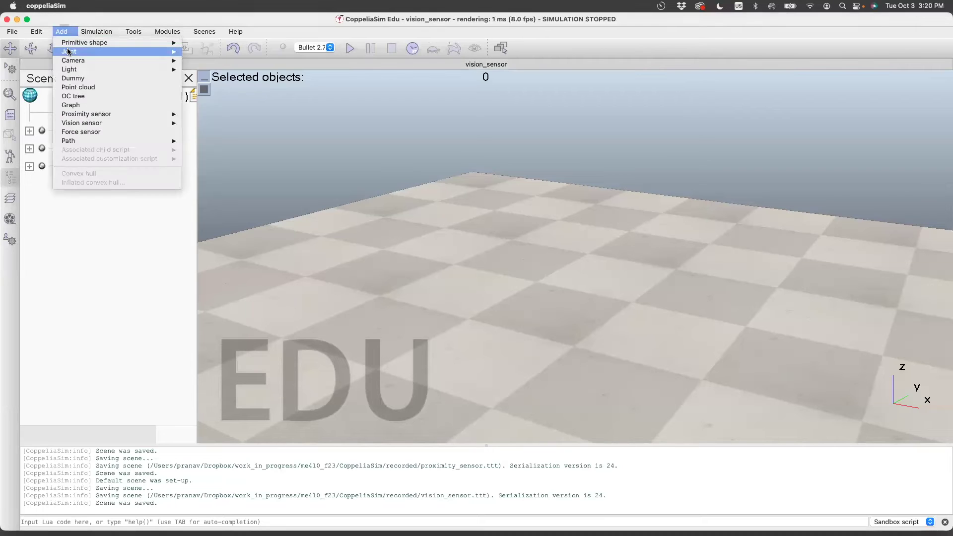
{"action": "mouse_move", "coordinate": [70, 44]}
{"action": "left_click", "coordinate": [204, 60]}
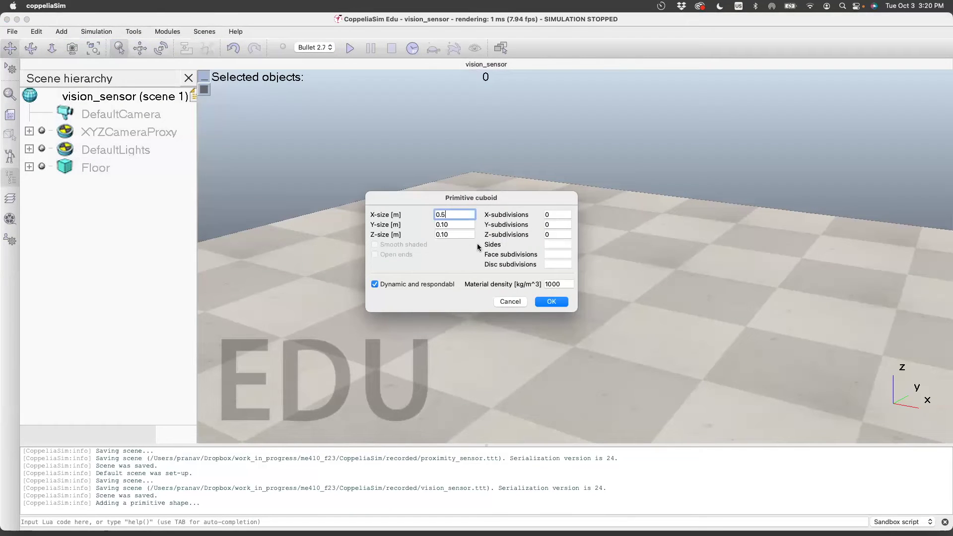
{"action": "key", "text": "Tab"}
{"action": "type", "text": "0.5"}
{"action": "key", "text": "Tab"}
{"action": "type", "text": "0.5"}
{"action": "key", "text": "Return"}
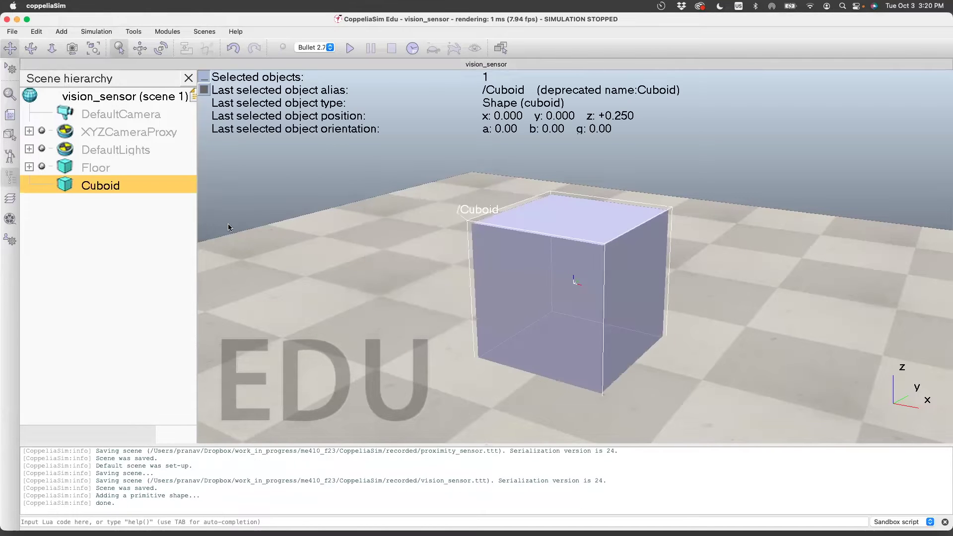
Rename the new cuboid to box1 in the scene hierarchy.
{"action": "double_click", "coordinate": [104, 186]}
{"action": "key", "text": "BackSpace"}
{"action": "key", "text": "BackSpace"}
{"action": "key", "text": "BackSpace"}
{"action": "key", "text": "BackSpace"}
{"action": "key", "text": "BackSpace"}
{"action": "key", "text": "BackSpace"}
{"action": "type", "text": "box1"}
{"action": "key", "text": "Return"}
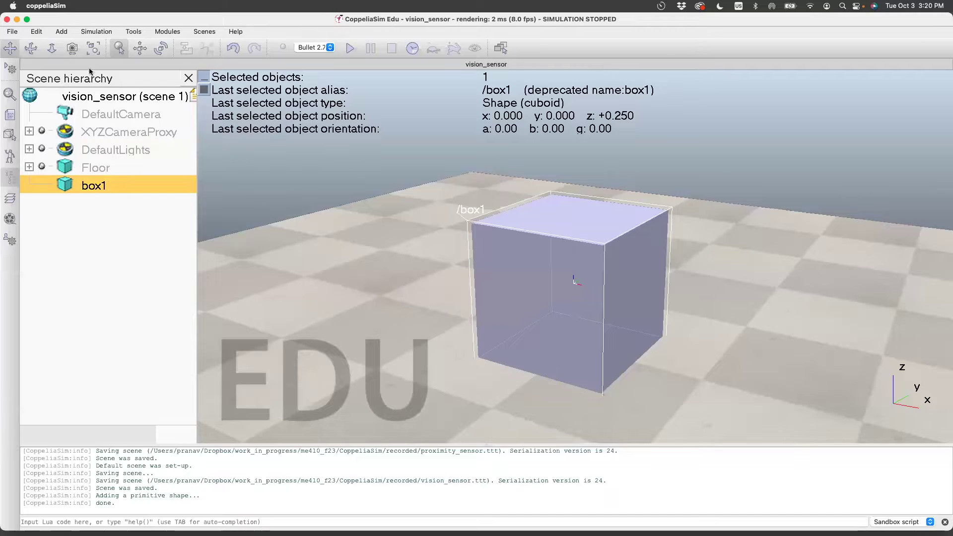
{"action": "left_click_drag", "start_coordinate": [365, 281], "coordinate": [298, 308]}
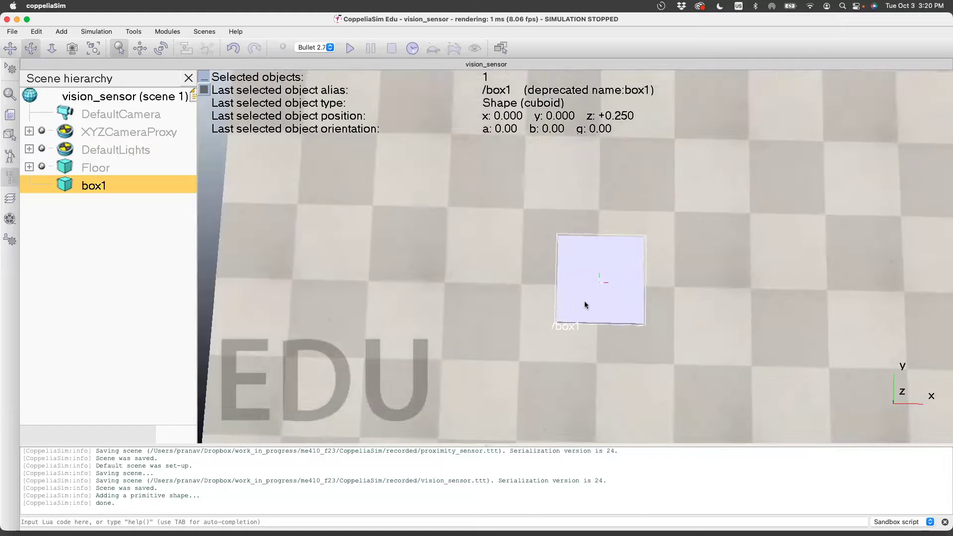
Make box1's main surface colour red (full red, zero green and blue).
{"action": "double_click", "coordinate": [65, 184]}
{"action": "left_click", "coordinate": [108, 231]}
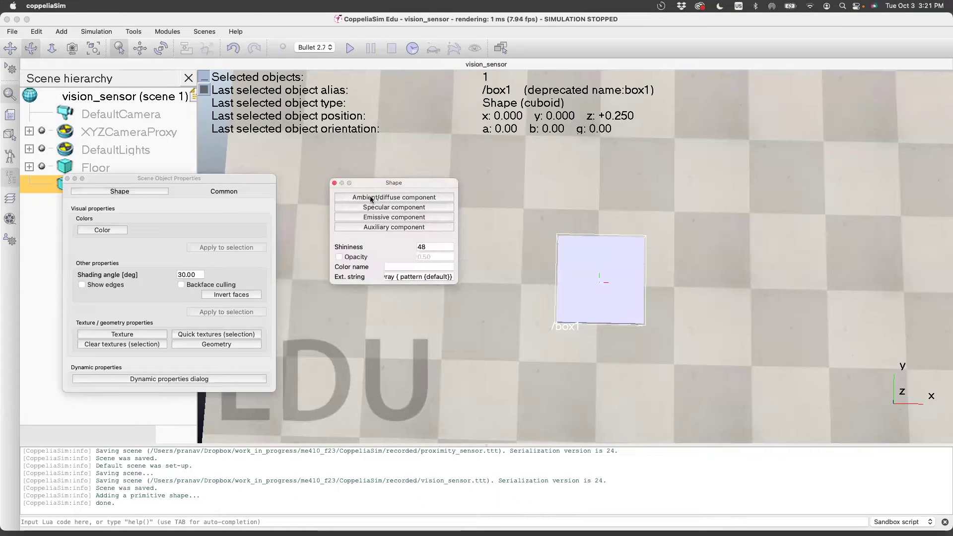
{"action": "left_click", "coordinate": [371, 200]}
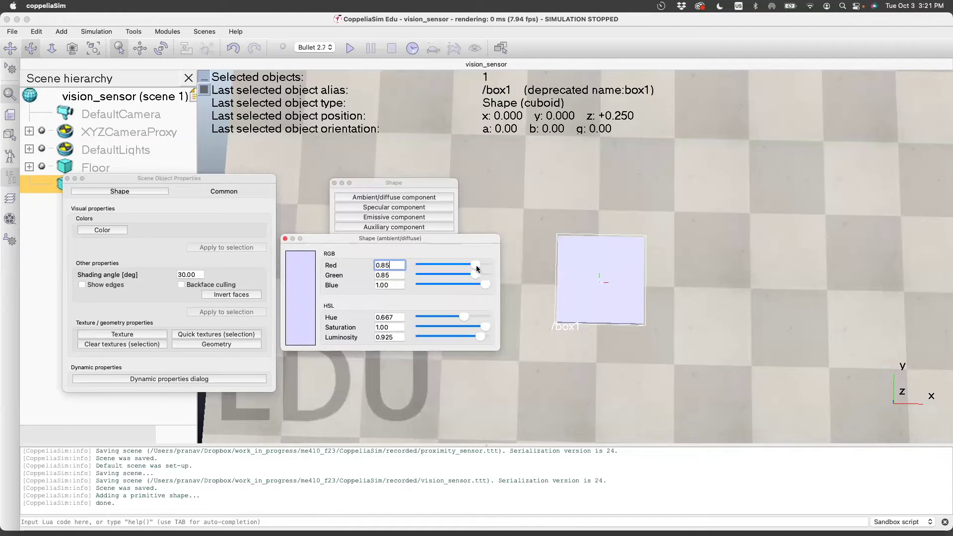
{"action": "left_click_drag", "start_coordinate": [477, 269], "coordinate": [419, 275]}
{"action": "left_click_drag", "start_coordinate": [485, 284], "coordinate": [356, 290]}
{"action": "left_click", "coordinate": [285, 239]}
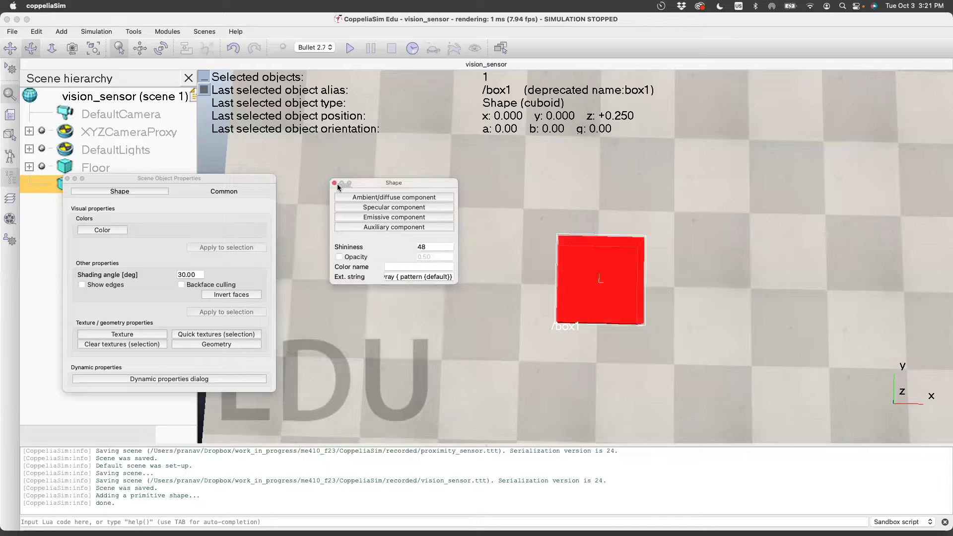
{"action": "left_click", "coordinate": [335, 183]}
{"action": "left_click", "coordinate": [68, 178]}
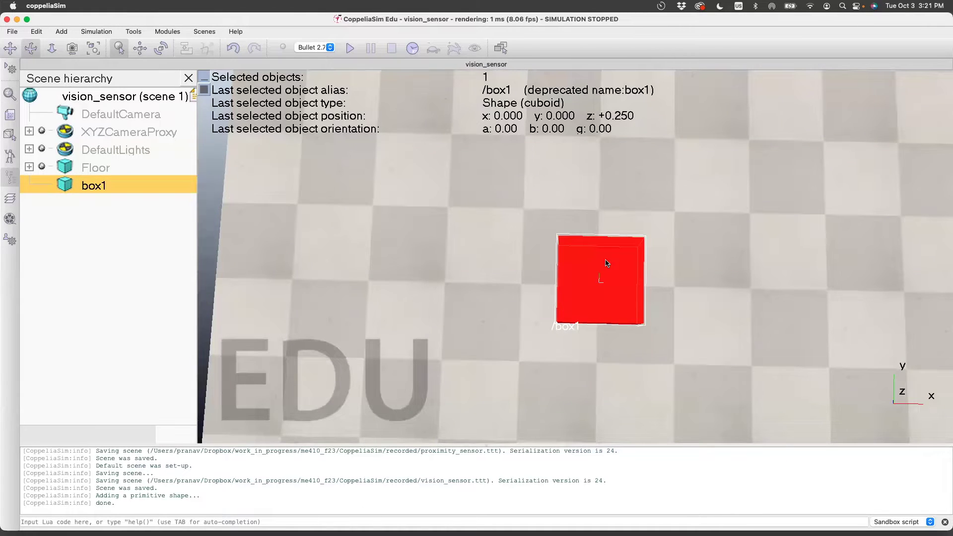
Copy and paste box1, naming the duplicate box2.
{"action": "key", "text": "super+c"}
{"action": "key", "text": "super+v"}
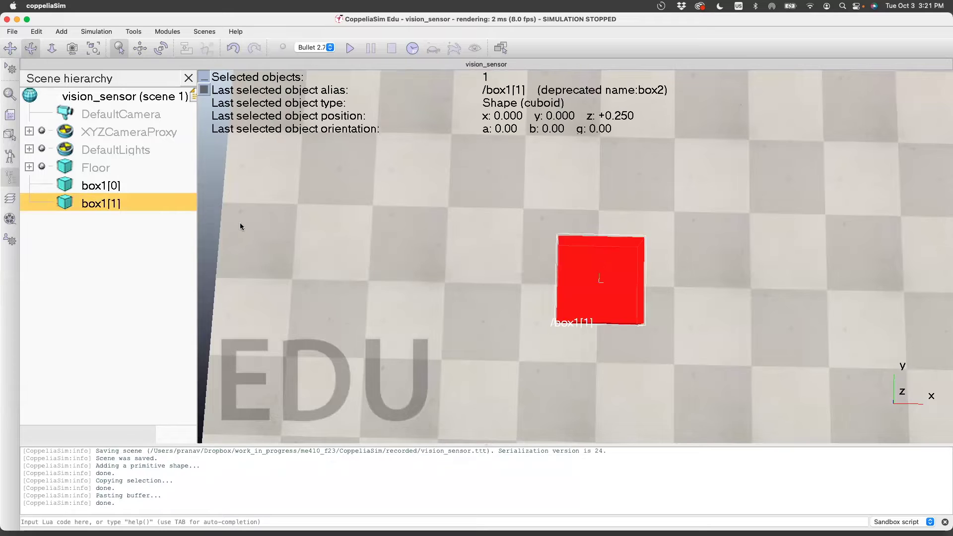
{"action": "double_click", "coordinate": [103, 205]}
{"action": "key", "text": "BackSpace"}
{"action": "type", "text": "2"}
{"action": "key", "text": "Return"}
Move box2 along the Y axis to y = 0.825, beside box1.
{"action": "left_click", "coordinate": [139, 49]}
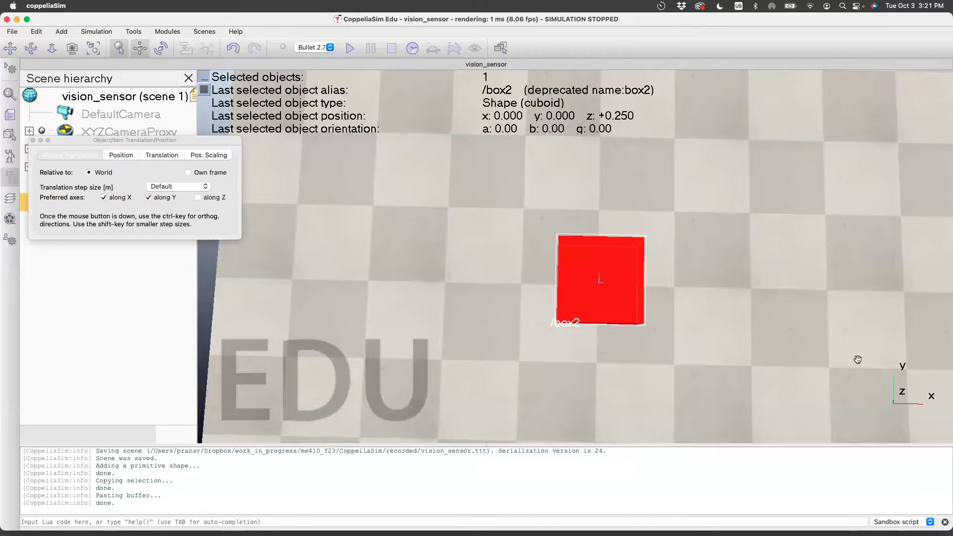
{"action": "left_click", "coordinate": [103, 198]}
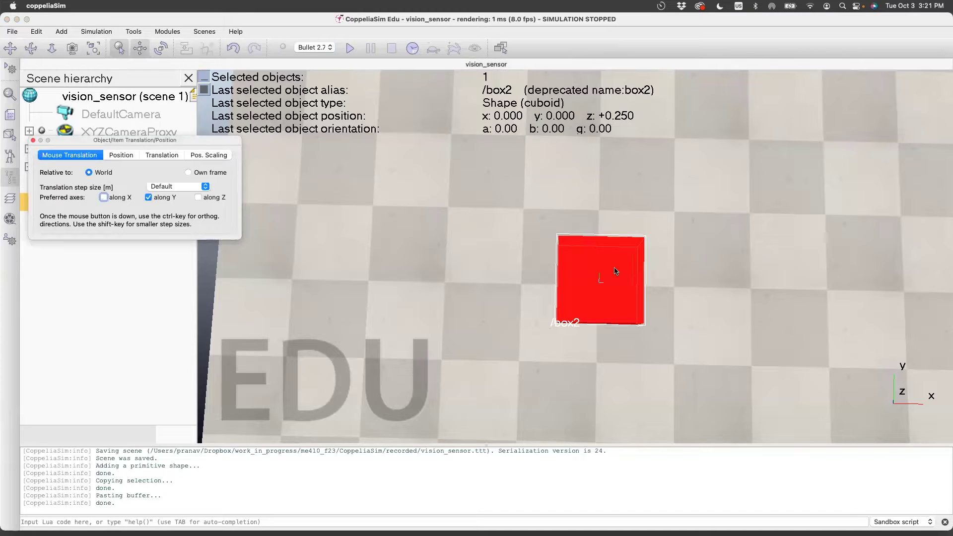
{"action": "left_click_drag", "start_coordinate": [613, 268], "coordinate": [619, 129]}
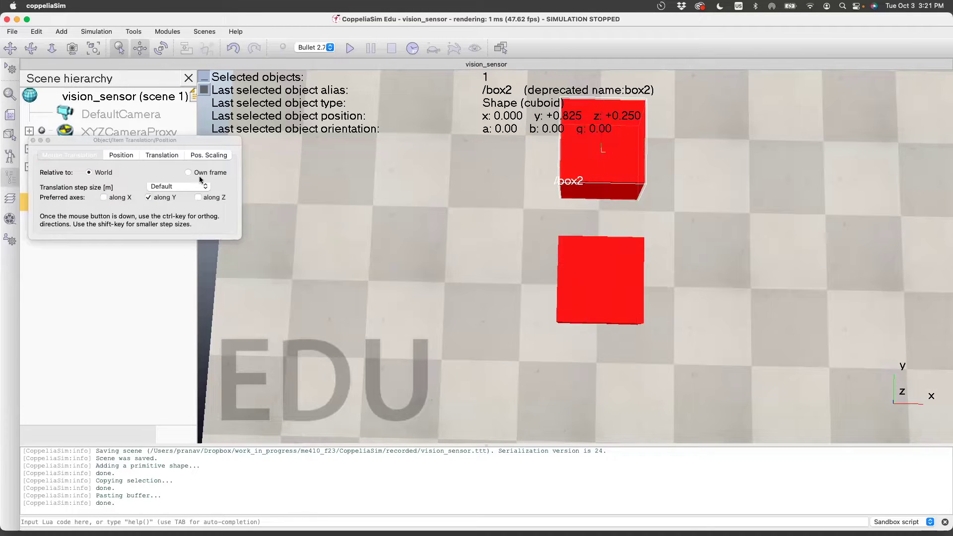
{"action": "left_click", "coordinate": [33, 140]}
Make box2's main surface colour blue, with red set to zero.
{"action": "double_click", "coordinate": [65, 205]}
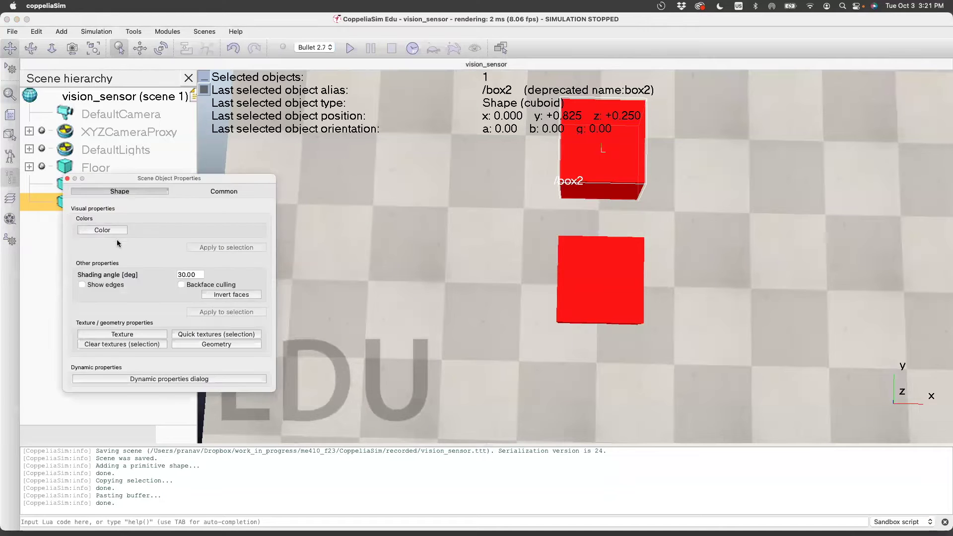
{"action": "left_click", "coordinate": [109, 230]}
{"action": "left_click", "coordinate": [409, 197]}
{"action": "left_click_drag", "start_coordinate": [421, 285], "coordinate": [518, 283]}
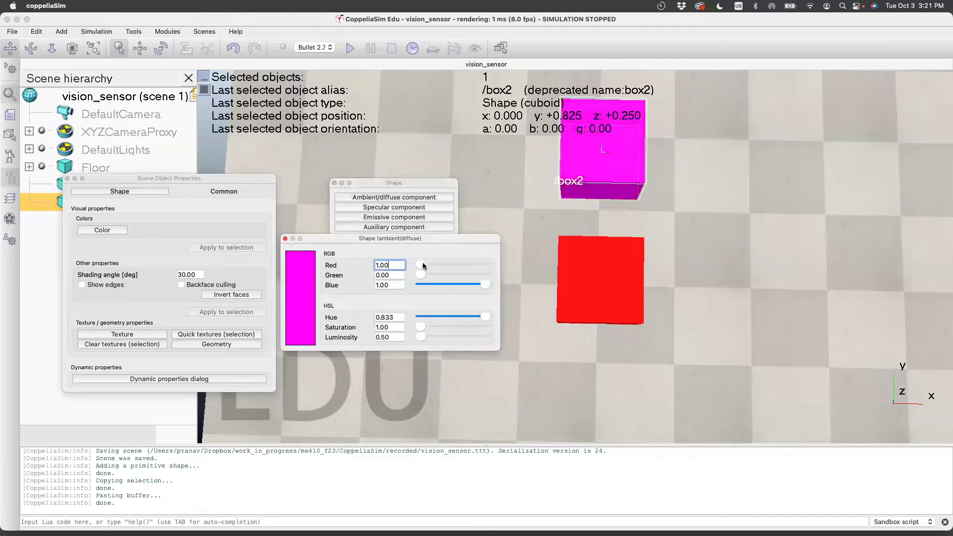
{"action": "mouse_move", "coordinate": [424, 266]}
{"action": "left_mouse_down"}
{"action": "mouse_move", "coordinate": [526, 267]}
{"action": "mouse_move", "coordinate": [419, 266]}
{"action": "left_mouse_up"}
{"action": "left_click", "coordinate": [110, 183]}
{"action": "left_click", "coordinate": [67, 178]}
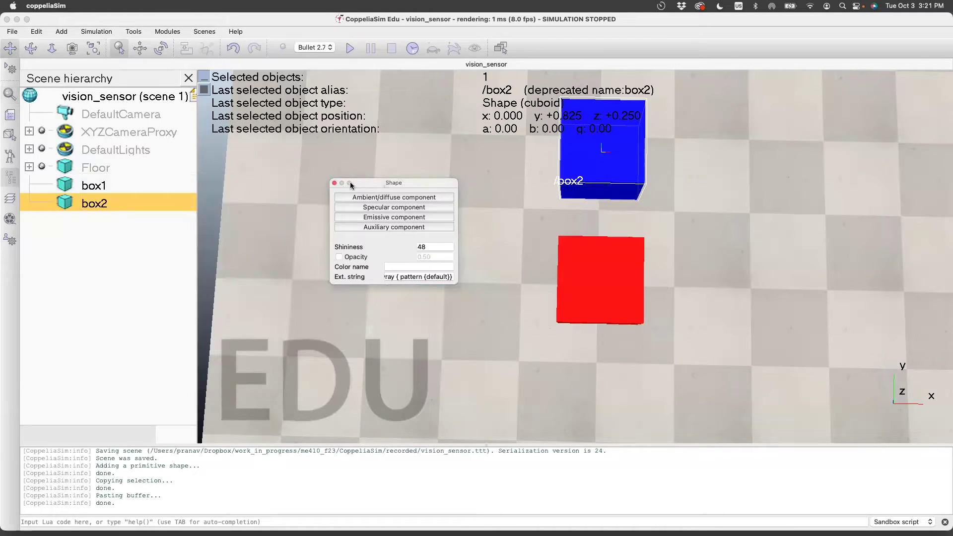
{"action": "left_click", "coordinate": [333, 183]}
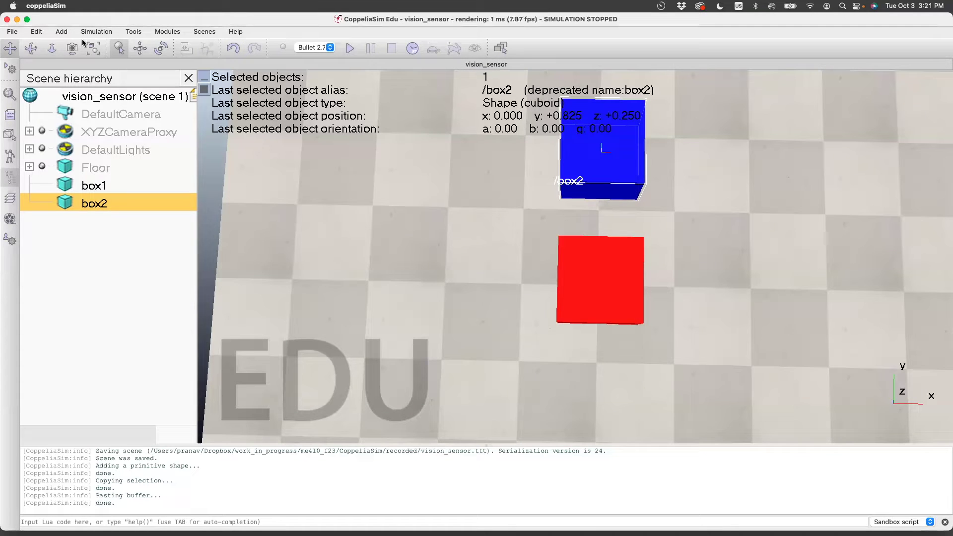
Add a perspective vision sensor and move it to x = -1.075, left of the red box.
{"action": "left_click", "coordinate": [66, 33]}
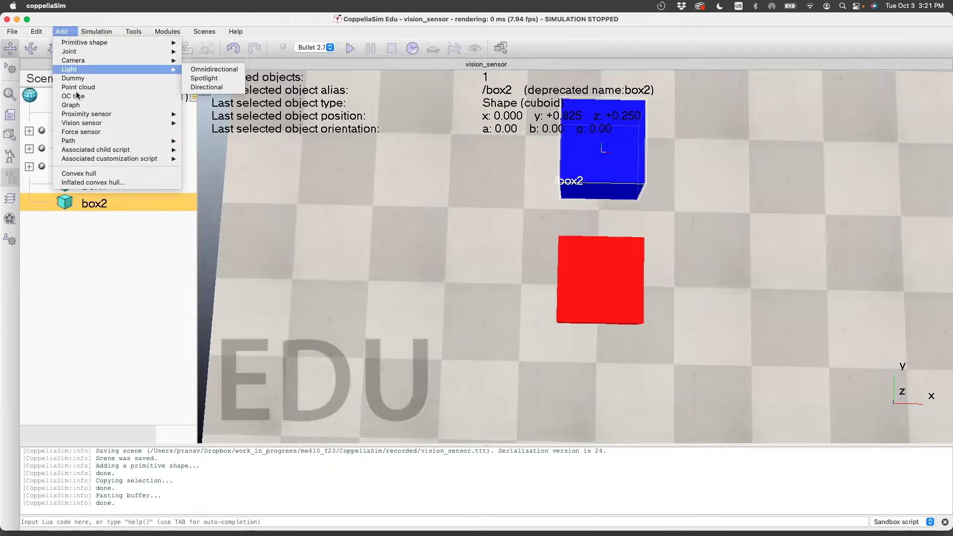
{"action": "mouse_move", "coordinate": [149, 122]}
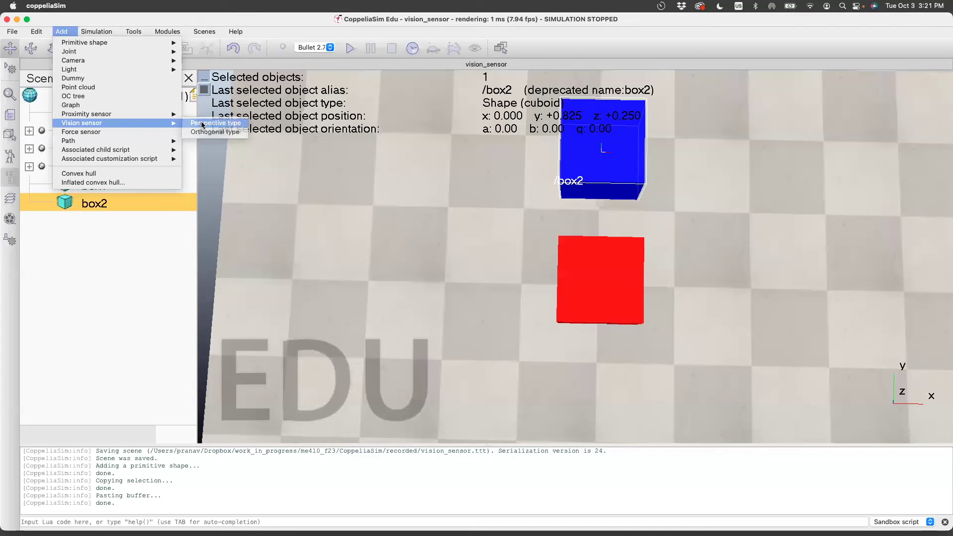
{"action": "left_click", "coordinate": [213, 124]}
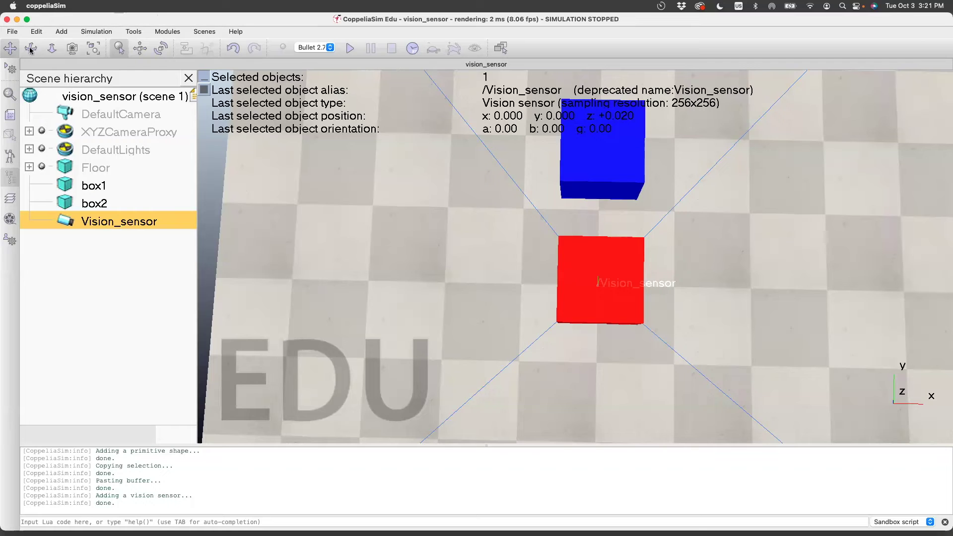
{"action": "left_click_drag", "start_coordinate": [400, 324], "coordinate": [251, 141]}
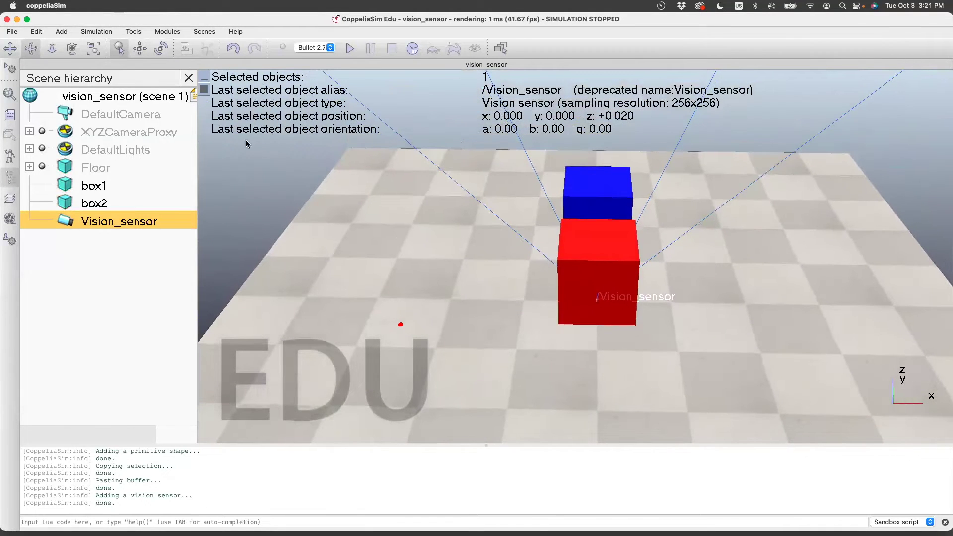
{"action": "left_click", "coordinate": [140, 49]}
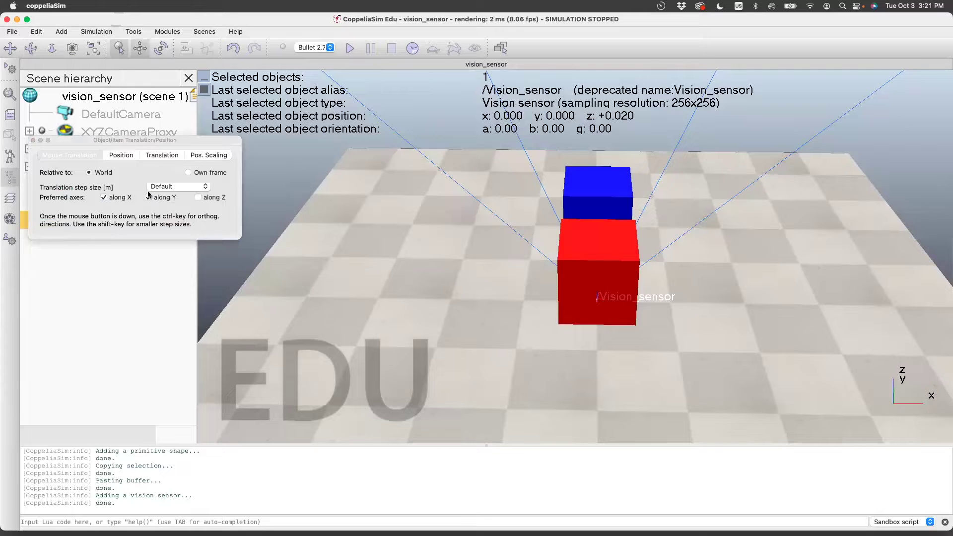
{"action": "left_click_drag", "start_coordinate": [595, 299], "coordinate": [492, 265]}
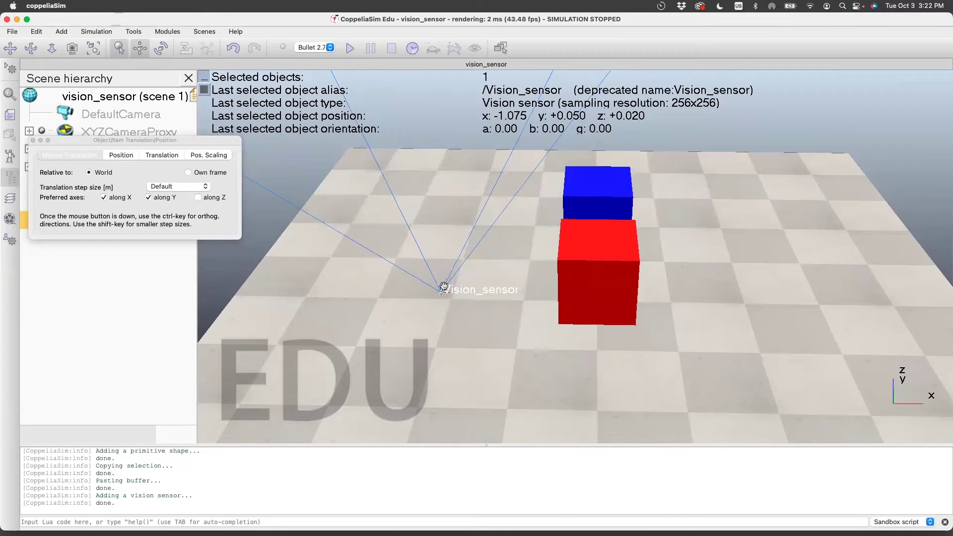
{"action": "left_click", "coordinate": [32, 140]}
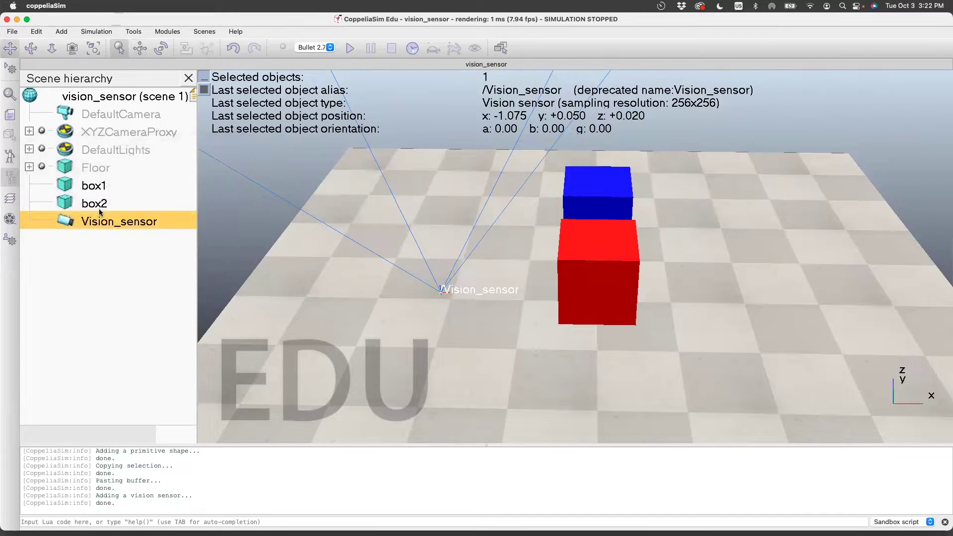
Set the vision sensor's sensor size to 0.05.
{"action": "double_click", "coordinate": [72, 220]}
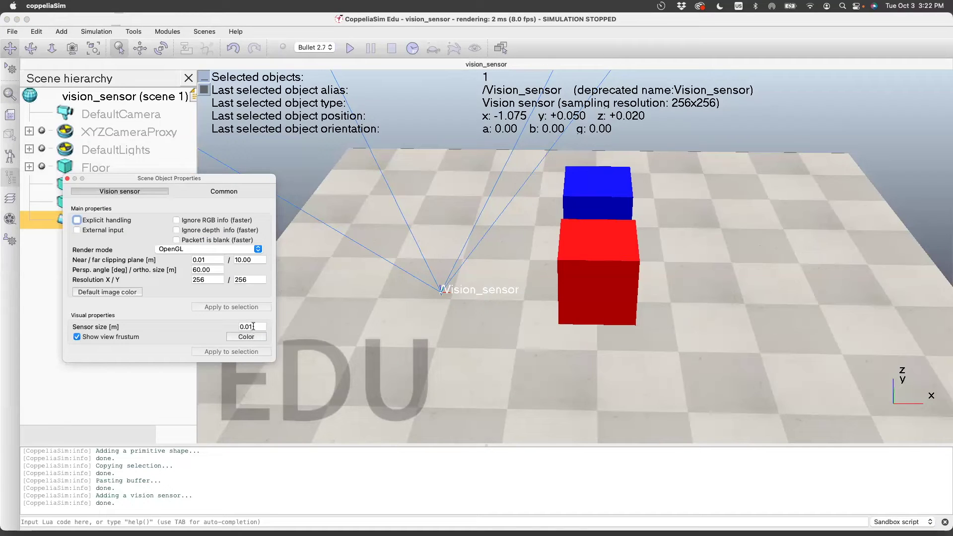
{"action": "left_click", "coordinate": [252, 326]}
{"action": "key", "text": "Return"}
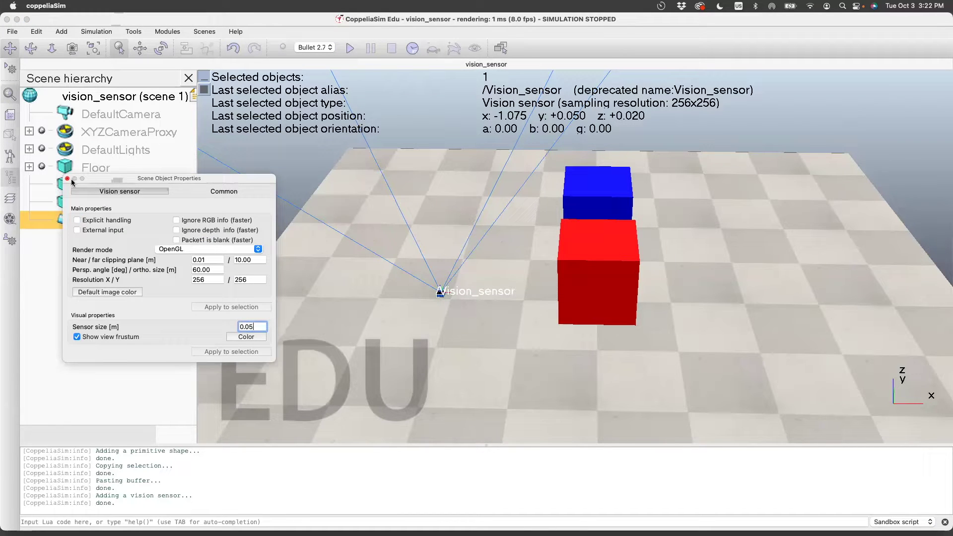
{"action": "left_click", "coordinate": [67, 179]}
Raise the vision sensor above the floor along Z.
{"action": "left_click", "coordinate": [140, 48]}
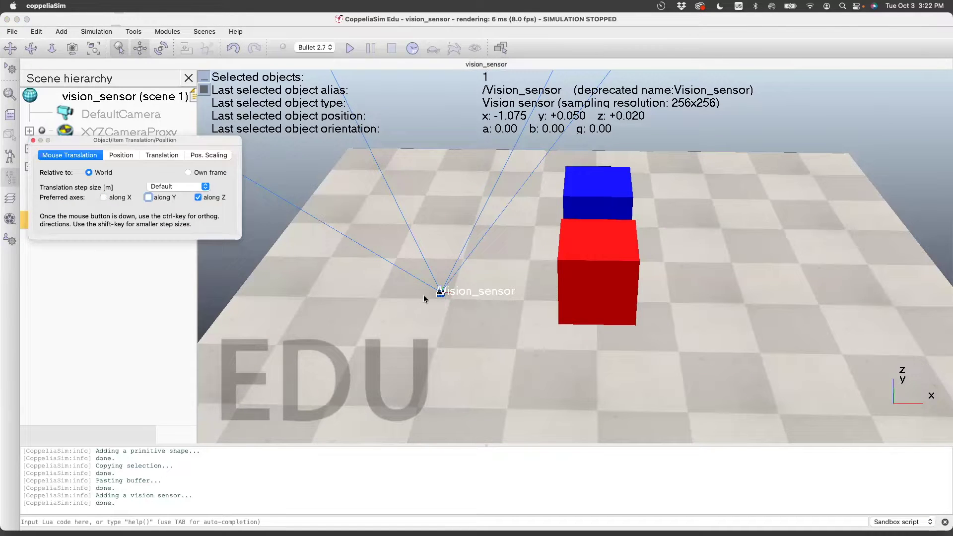
{"action": "left_click_drag", "start_coordinate": [433, 297], "coordinate": [430, 261]}
{"action": "left_click", "coordinate": [419, 312]}
Rotate the vision sensor to a Beta angle of 90° so it faces the boxes.
{"action": "scroll", "coordinate": [419, 312], "scroll_direction": "up", "scroll_amount": 5}
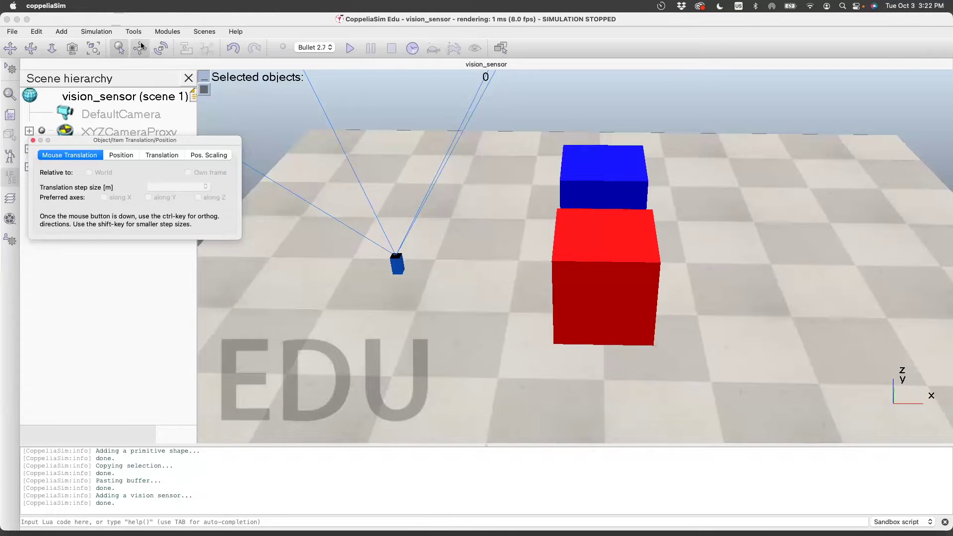
{"action": "left_click", "coordinate": [161, 48]}
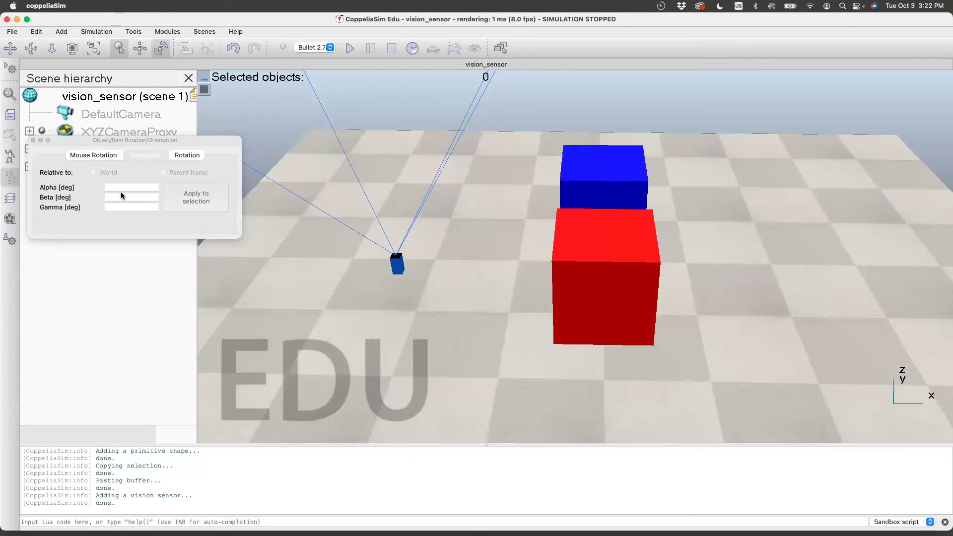
{"action": "left_click", "coordinate": [384, 263]}
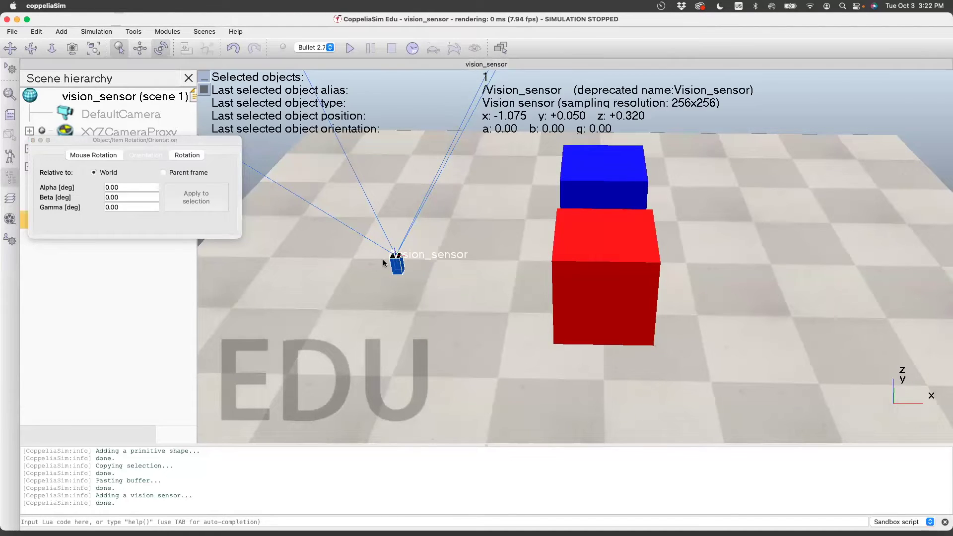
{"action": "left_click", "coordinate": [122, 197]}
{"action": "type", "text": "90"}
{"action": "key", "text": "Return"}
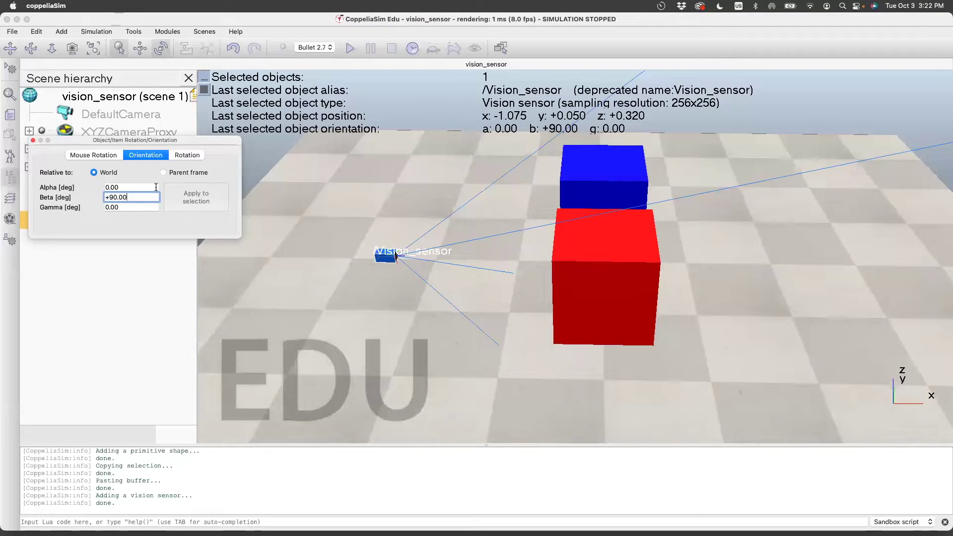
{"action": "left_click", "coordinate": [33, 141]}
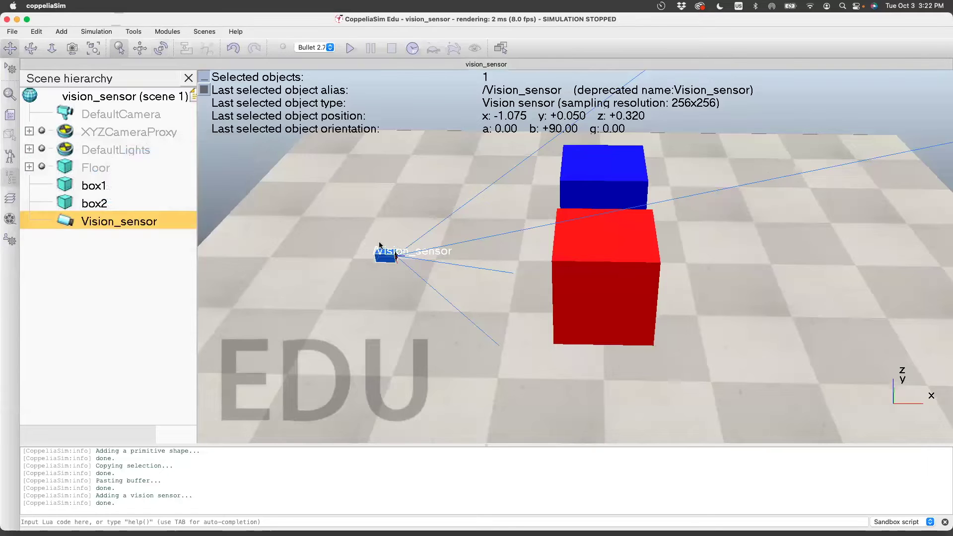
Slide the vision sensor along X only to x = -0.750, closer to the boxes.
{"action": "left_click", "coordinate": [140, 48]}
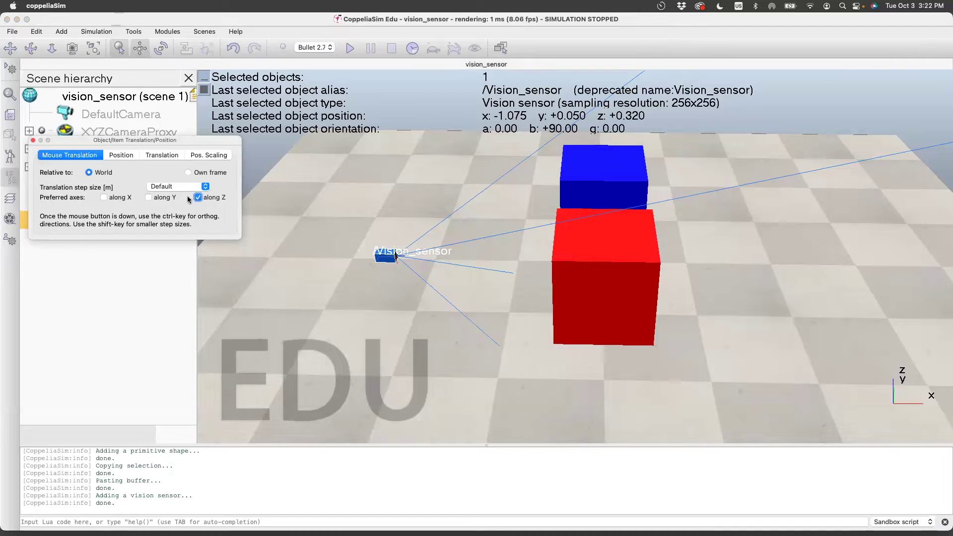
{"action": "left_click", "coordinate": [103, 197]}
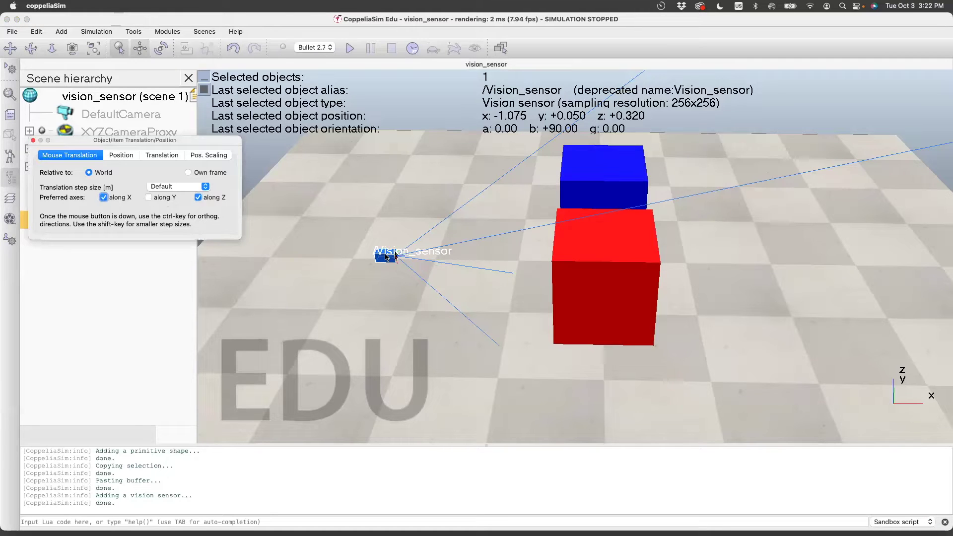
{"action": "left_click", "coordinate": [198, 197]}
{"action": "left_click_drag", "start_coordinate": [386, 257], "coordinate": [446, 256]}
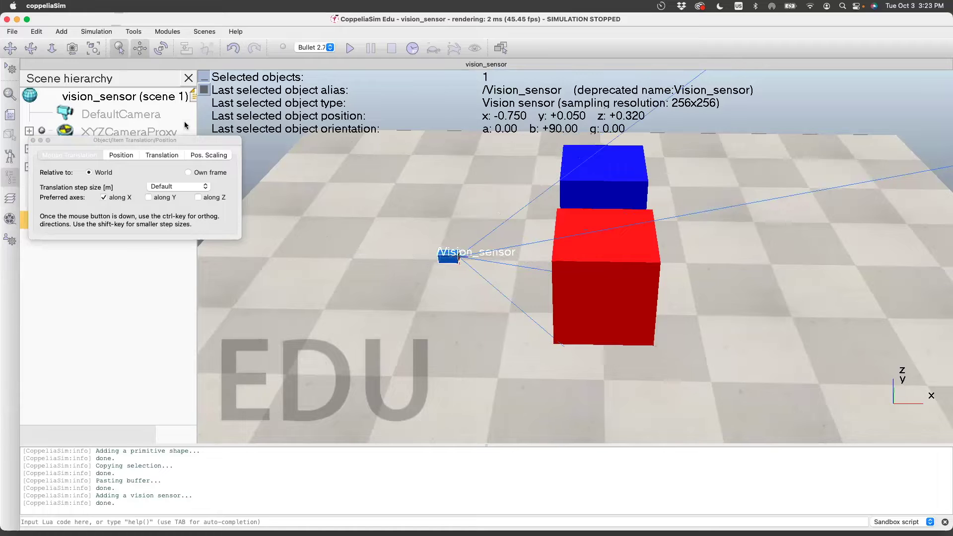
{"action": "left_click", "coordinate": [33, 141]}
Attach a non-threaded Python child script to box1 and open it for editing.
{"action": "left_click", "coordinate": [444, 295]}
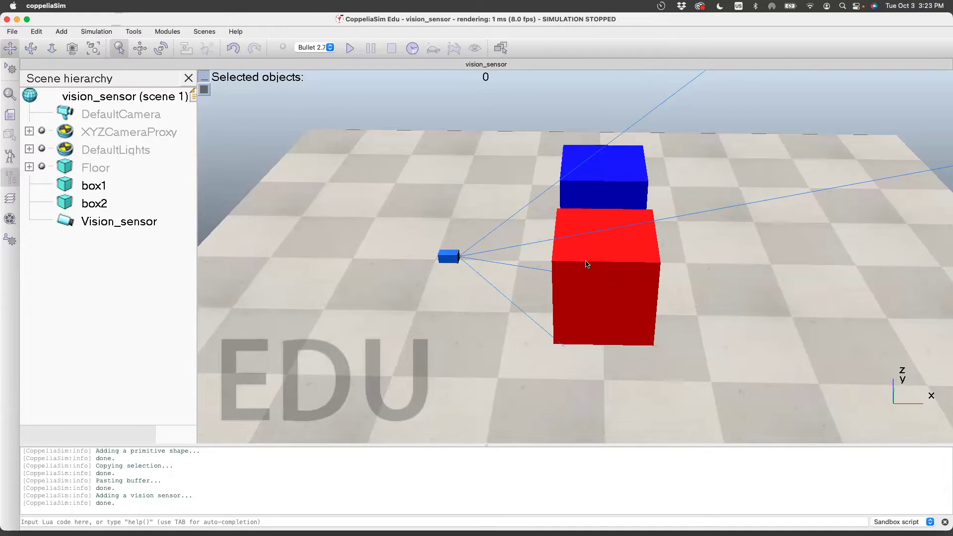
{"action": "left_click", "coordinate": [99, 187]}
{"action": "right_click", "coordinate": [100, 188]}
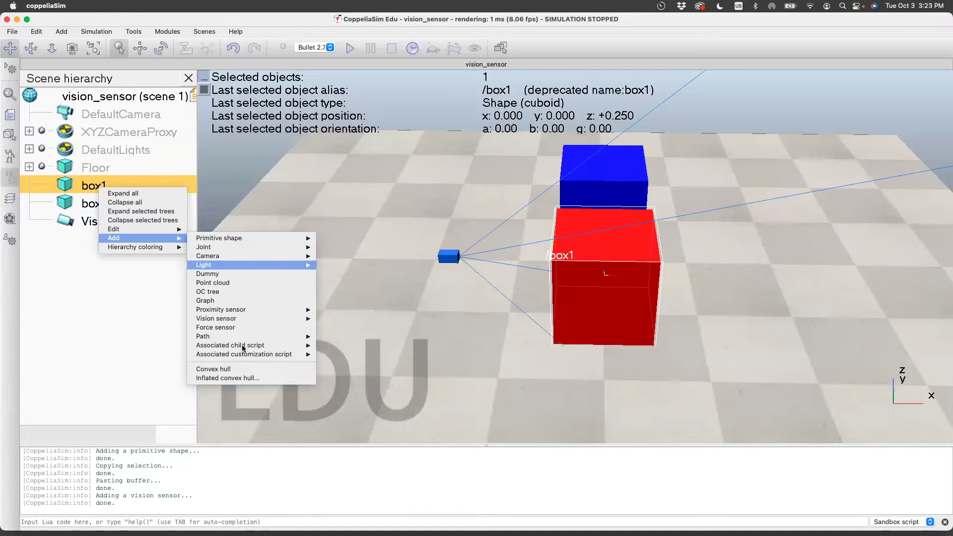
{"action": "mouse_move", "coordinate": [248, 347]}
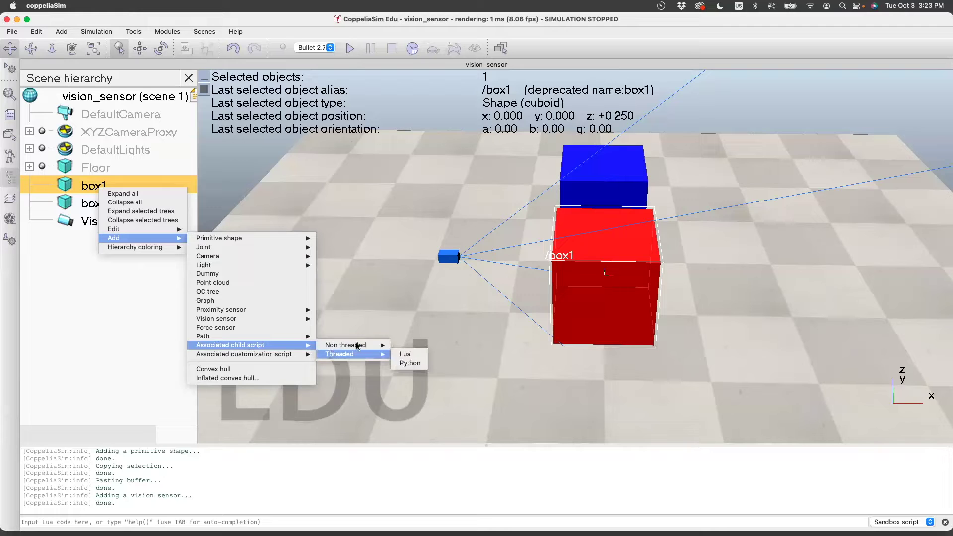
{"action": "left_click", "coordinate": [405, 347]}
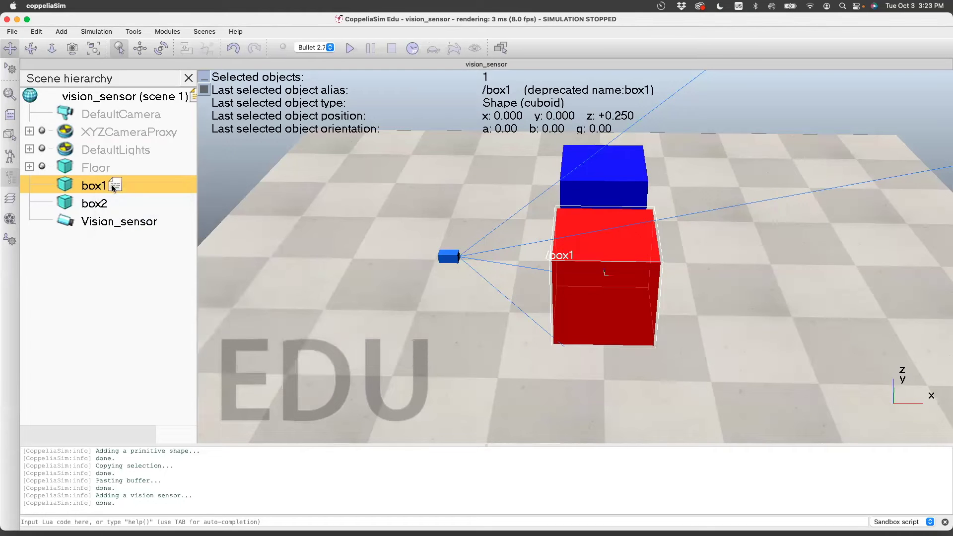
{"action": "double_click", "coordinate": [114, 186]}
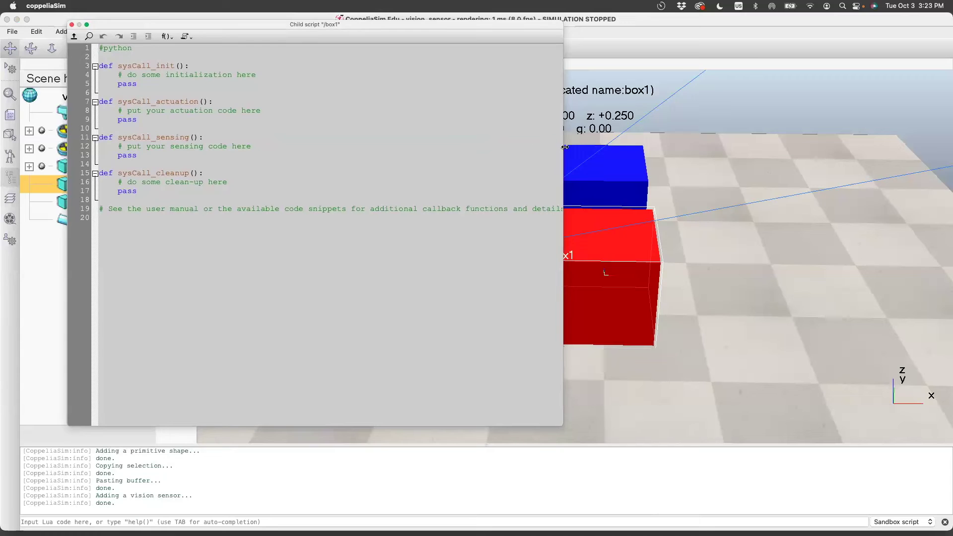
In sysCall_init, assign vision = sim.getObject() using the Vision_sensor path.
{"action": "left_click_drag", "start_coordinate": [564, 146], "coordinate": [447, 146]}
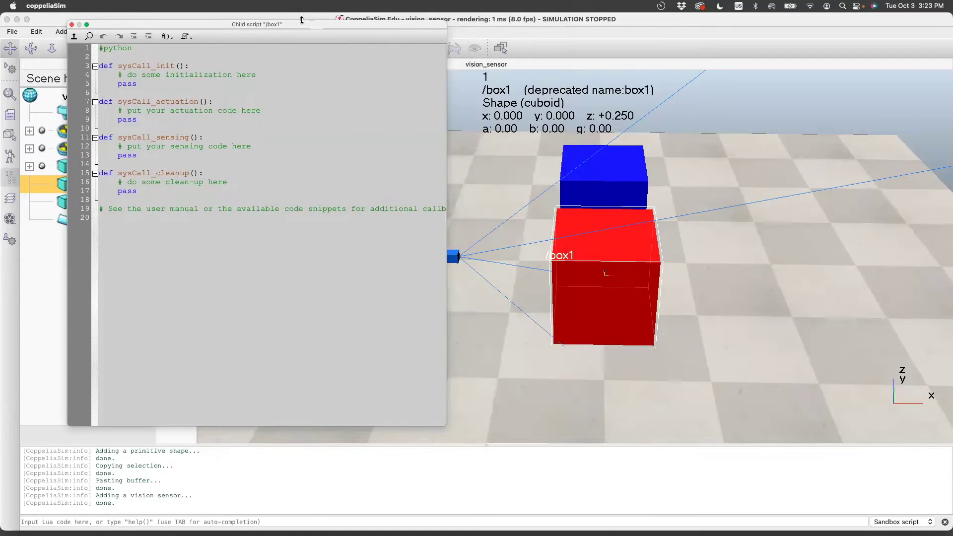
{"action": "left_click_drag", "start_coordinate": [300, 25], "coordinate": [762, 43]}
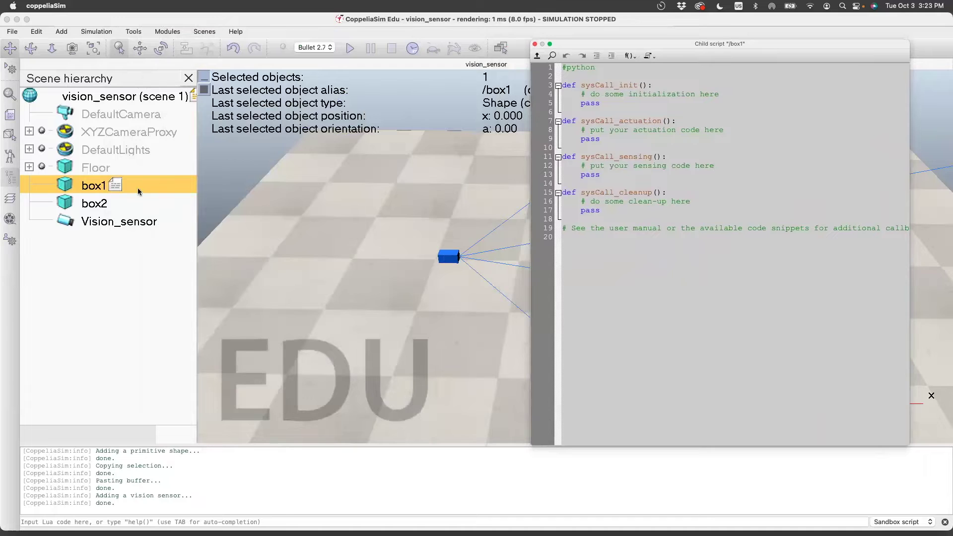
{"action": "left_click", "coordinate": [720, 94]}
{"action": "key", "text": "Return"}
{"action": "key", "text": "Return"}
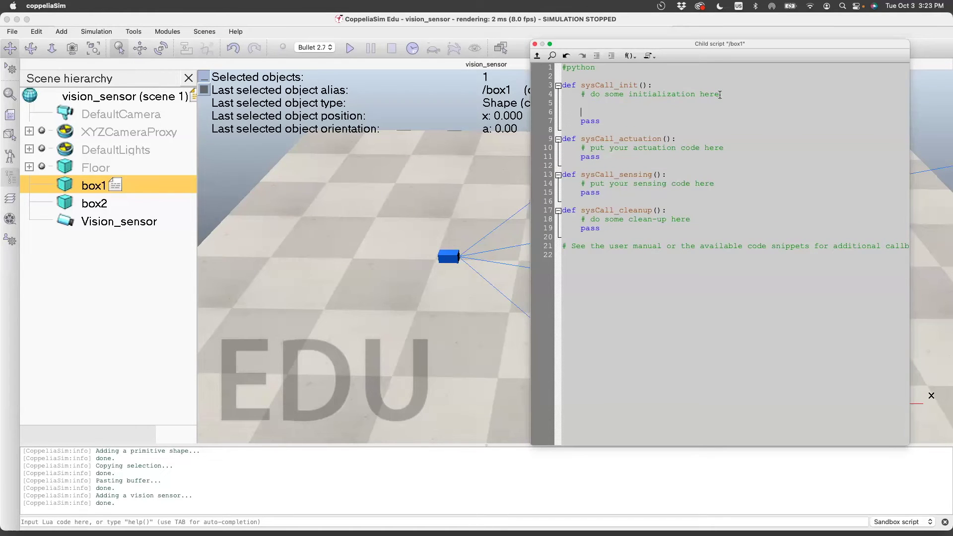
{"action": "type", "text": "vision = si"}
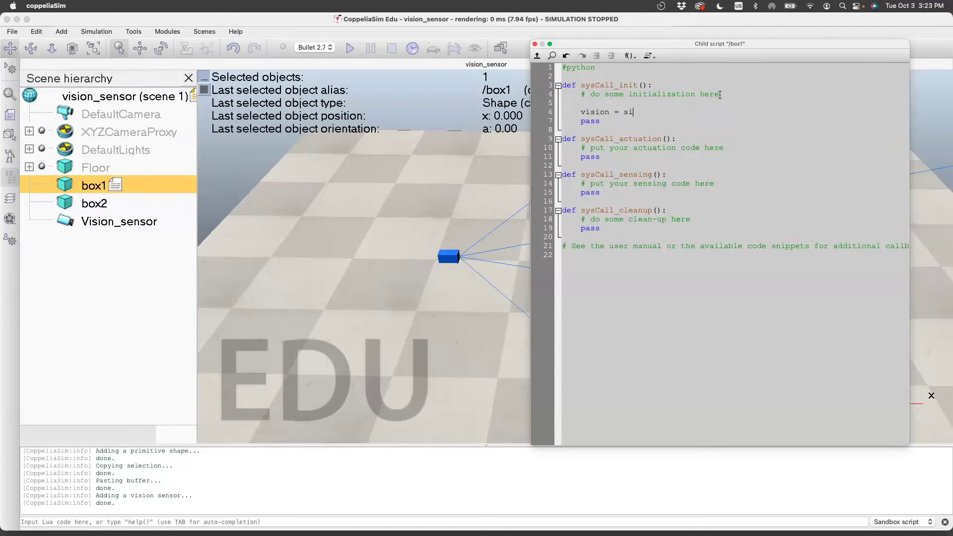
{"action": "type", "text": "m.getObject("}
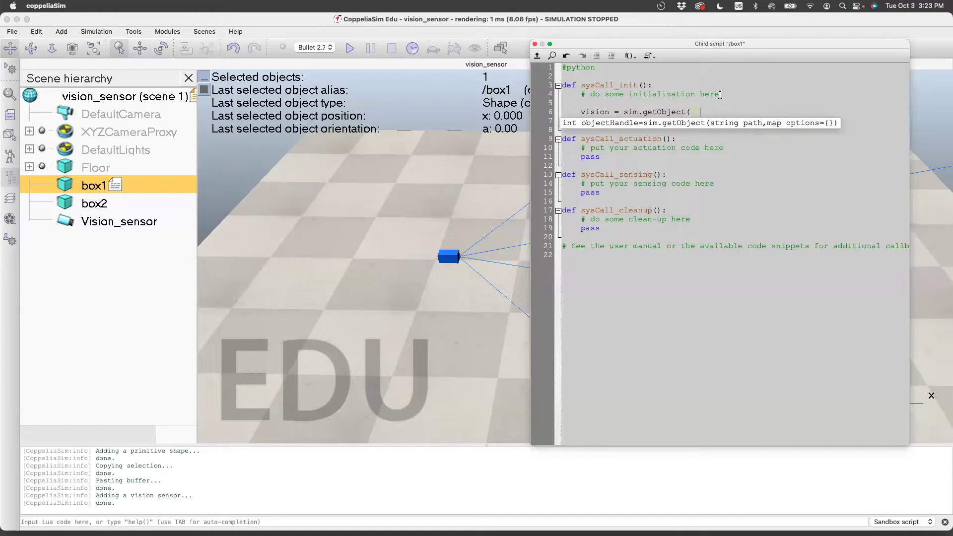
{"action": "left_click_drag", "start_coordinate": [91, 219], "coordinate": [749, 65]}
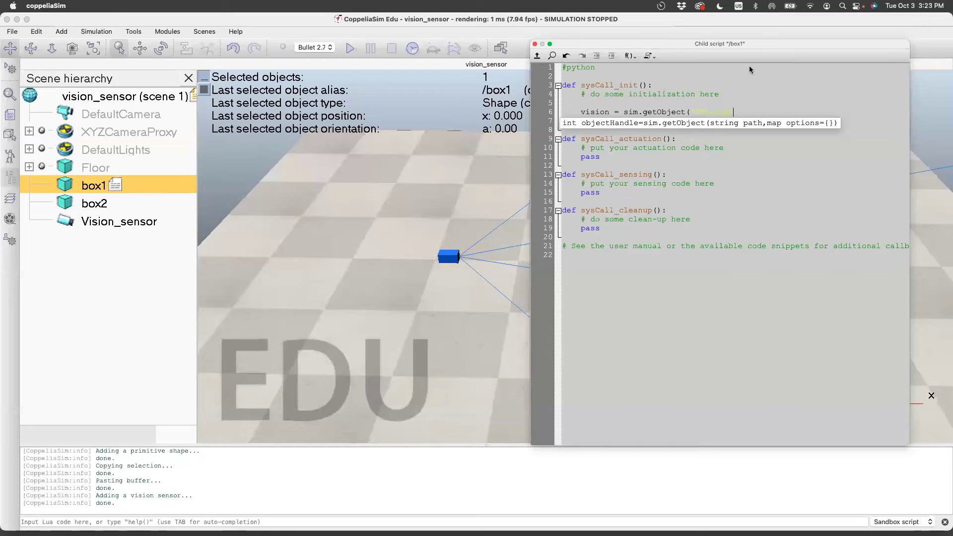
{"action": "type", "text": ")"}
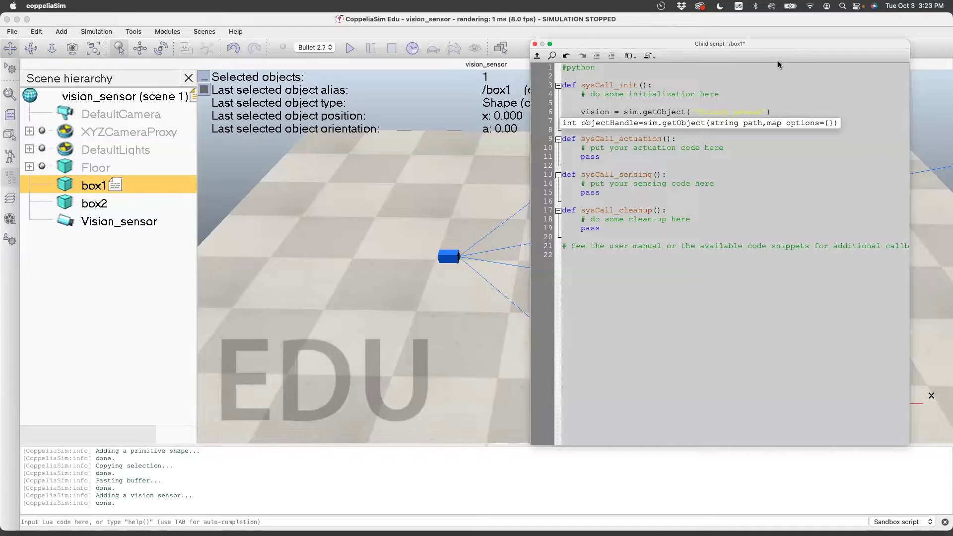
Declare global vision above that line and add a blank line in sysCall_sensing.
{"action": "key", "text": "Up"}
{"action": "key", "text": "Return"}
{"action": "type", "text": "gl"}
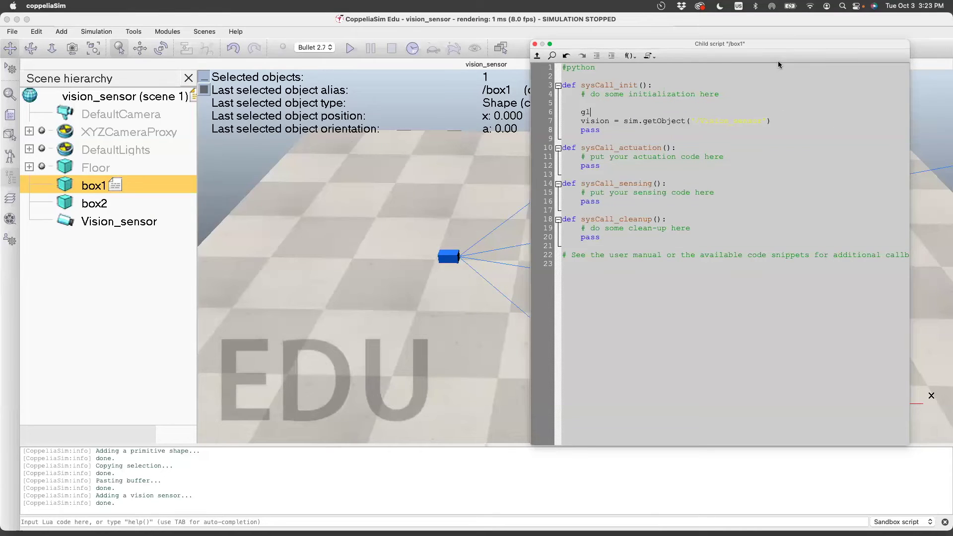
{"action": "type", "text": "obal vision"}
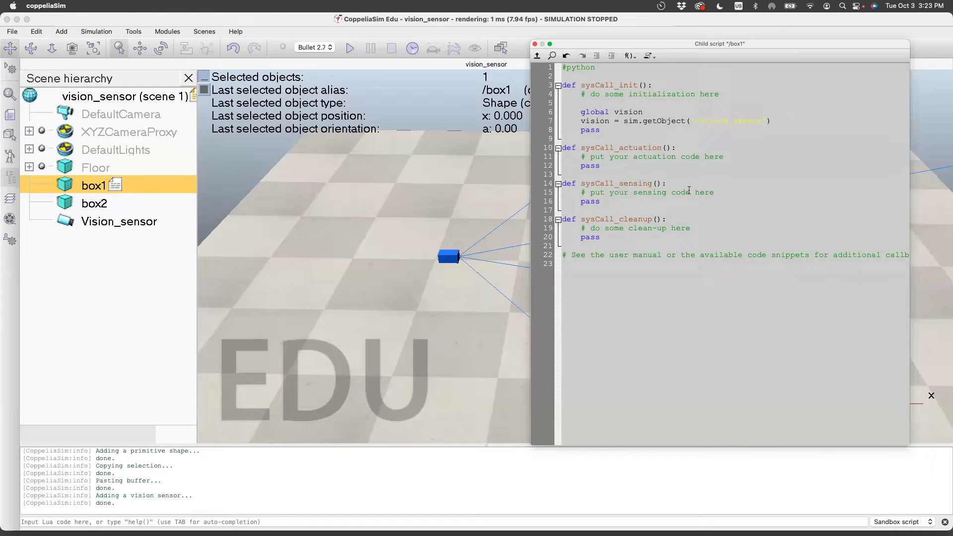
{"action": "left_click", "coordinate": [717, 193]}
{"action": "key", "text": "Return"}
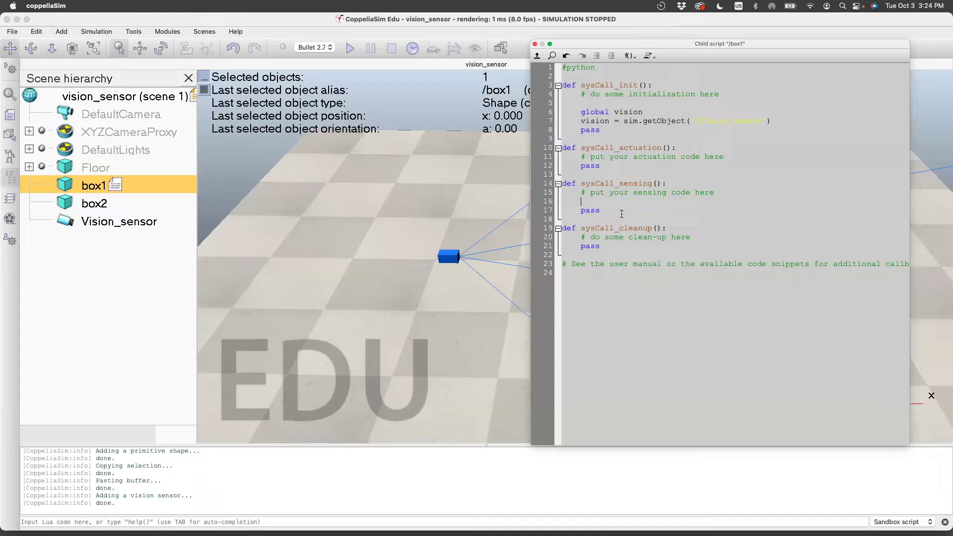
Find the sim.readVisionSensor page in the browser's API reference and select its Python synopsis.
{"action": "left_click", "coordinate": [388, 450]}
{"action": "key", "text": "super+Tab"}
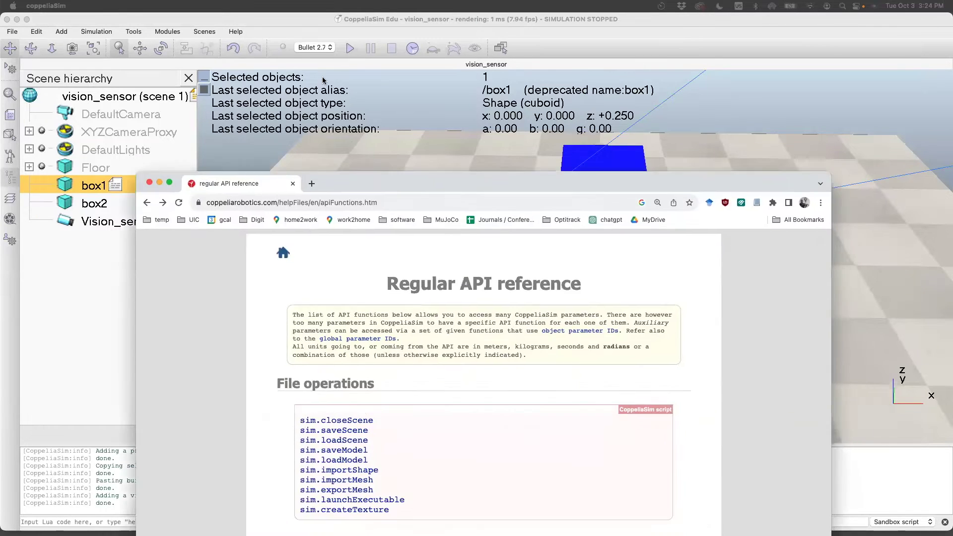
{"action": "key", "text": "super+f"}
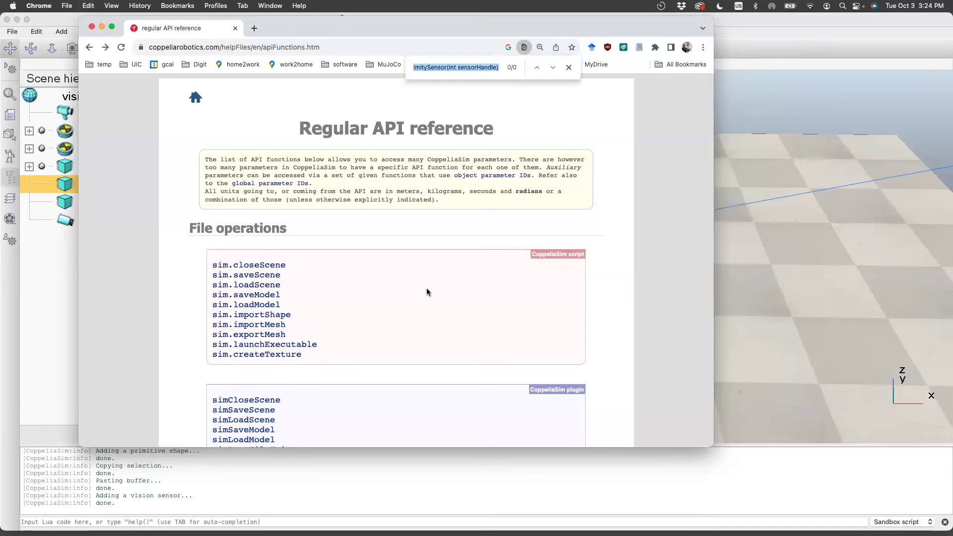
{"action": "type", "text": "vision"}
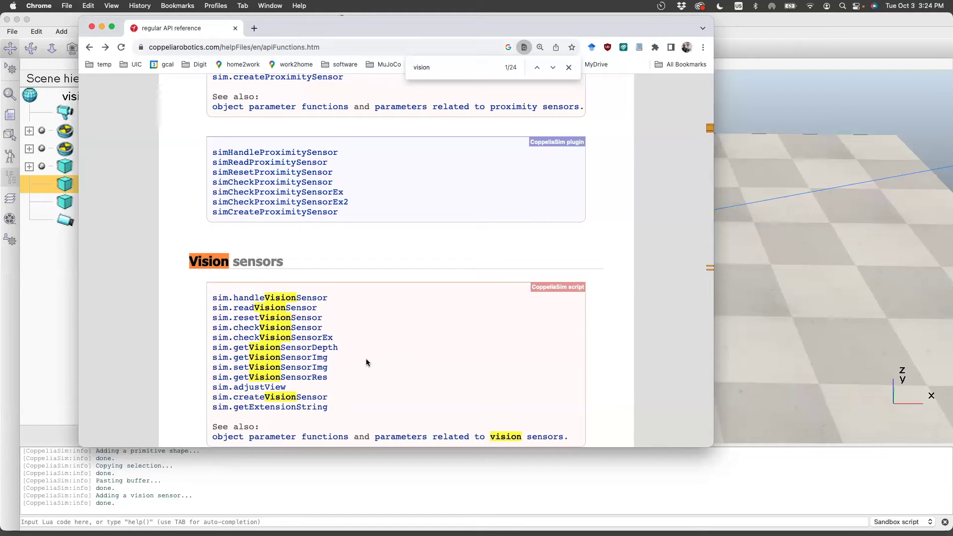
{"action": "left_click", "coordinate": [306, 309]}
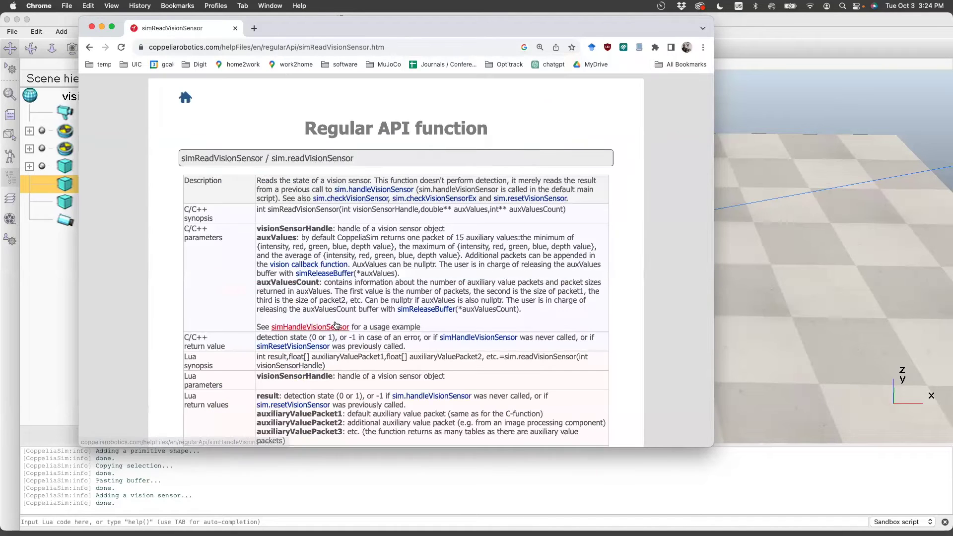
{"action": "scroll", "coordinate": [336, 324], "scroll_direction": "down", "scroll_amount": 3}
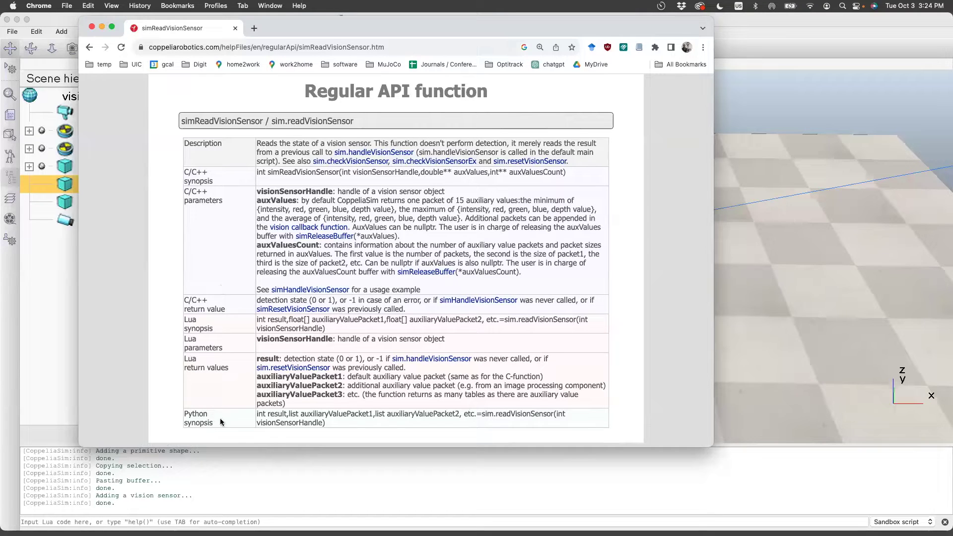
{"action": "left_click_drag", "start_coordinate": [331, 424], "coordinate": [257, 415]}
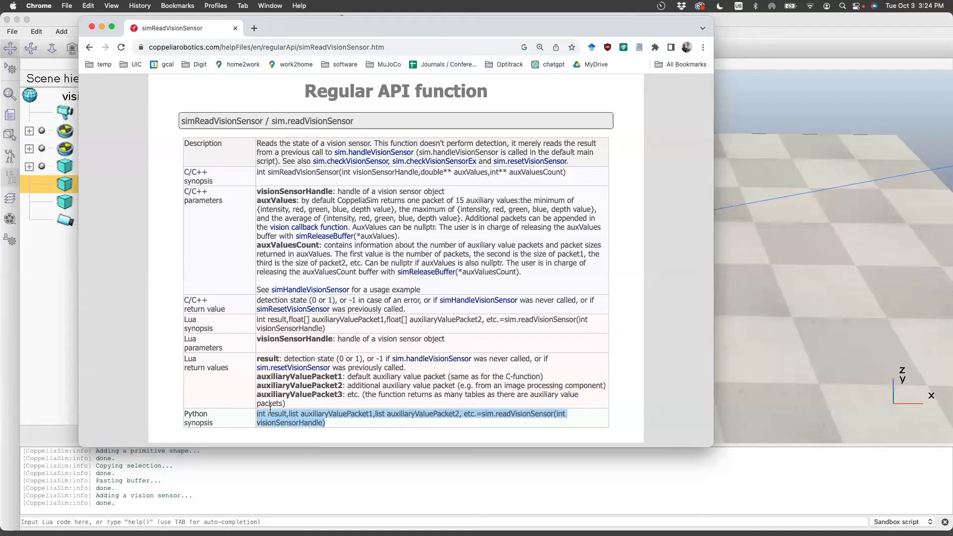
Paste the readVisionSensor Python synopsis onto line 16 of box1's script.
{"action": "left_click", "coordinate": [737, 262]}
{"action": "left_click", "coordinate": [597, 198]}
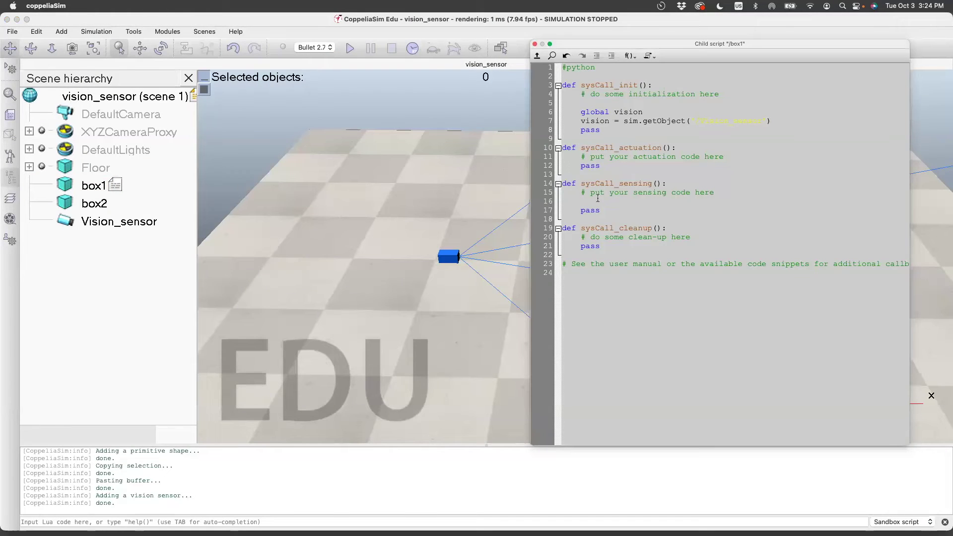
{"action": "type", "text": "int result,list auxiliaryValuePacket1,list auxiliaryValuePacket2, etc=sim.readVisionSensor(int visionSensorHandle)"}
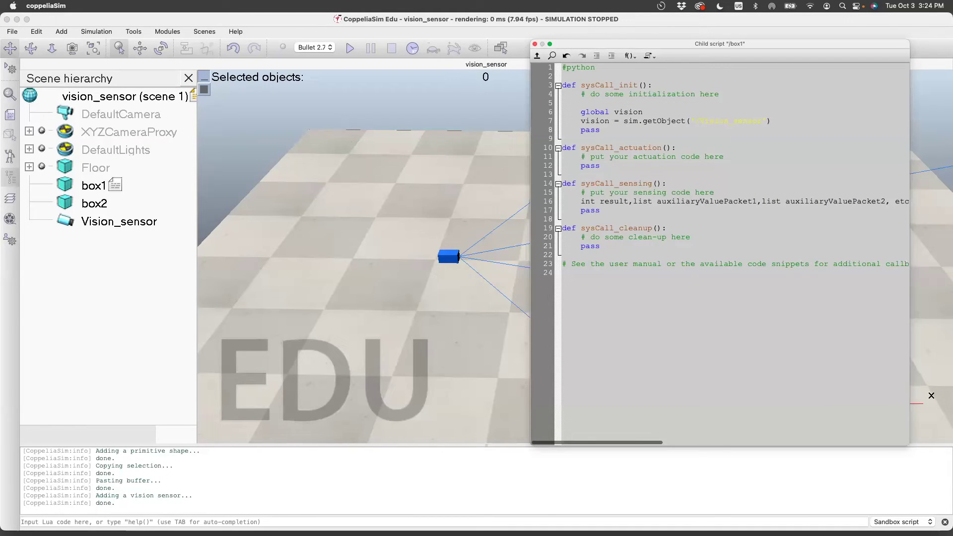
Select the auxValues description of the 15 auxiliary values on the help page.
{"action": "key", "text": "super+Tab"}
{"action": "left_click", "coordinate": [324, 427]}
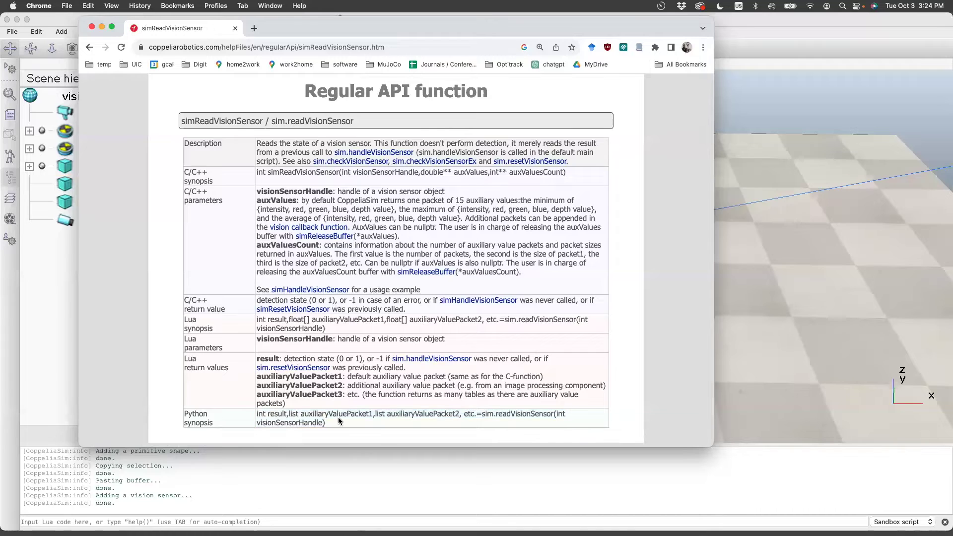
{"action": "left_click_drag", "start_coordinate": [287, 415], "coordinate": [270, 415]}
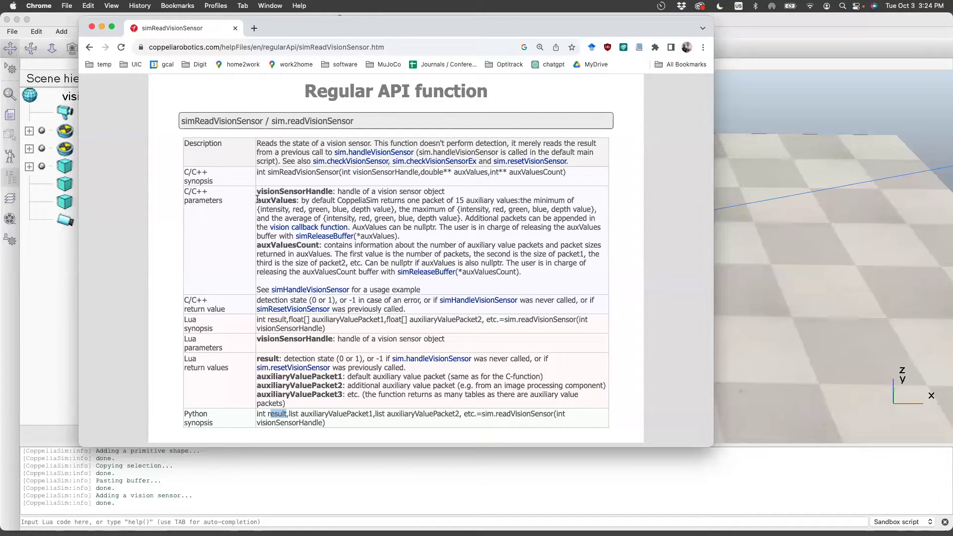
{"action": "left_click_drag", "start_coordinate": [258, 199], "coordinate": [336, 200]}
{"action": "left_click", "coordinate": [420, 200]}
{"action": "left_click_drag", "start_coordinate": [456, 200], "coordinate": [518, 203]}
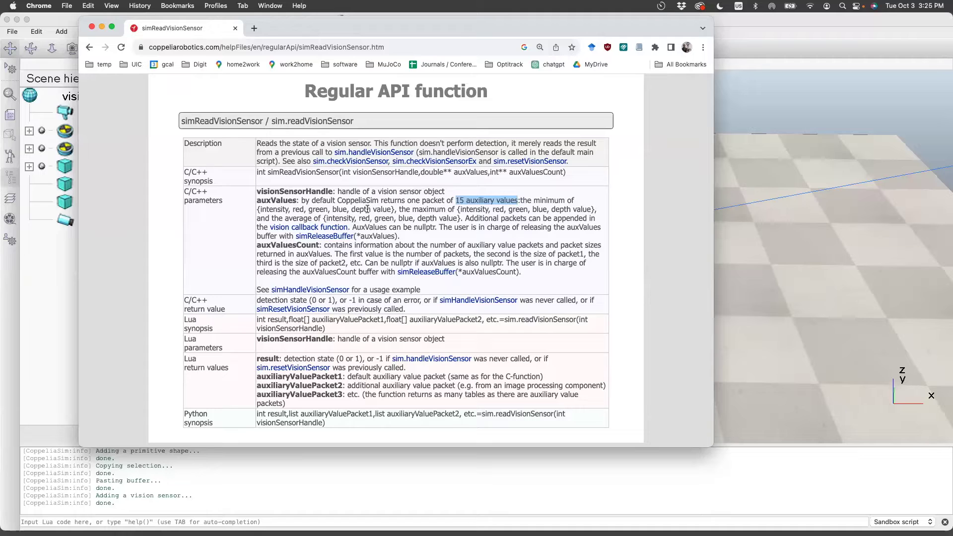
{"action": "left_click_drag", "start_coordinate": [461, 218], "coordinate": [256, 201]}
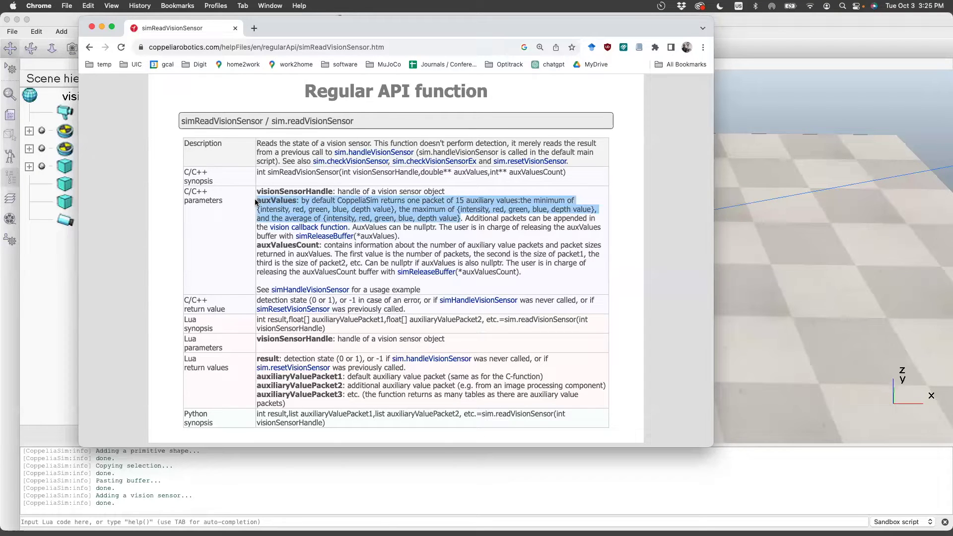
Paste the auxValues description as a # comment in the sensing function and trim its wording.
{"action": "left_click", "coordinate": [737, 125]}
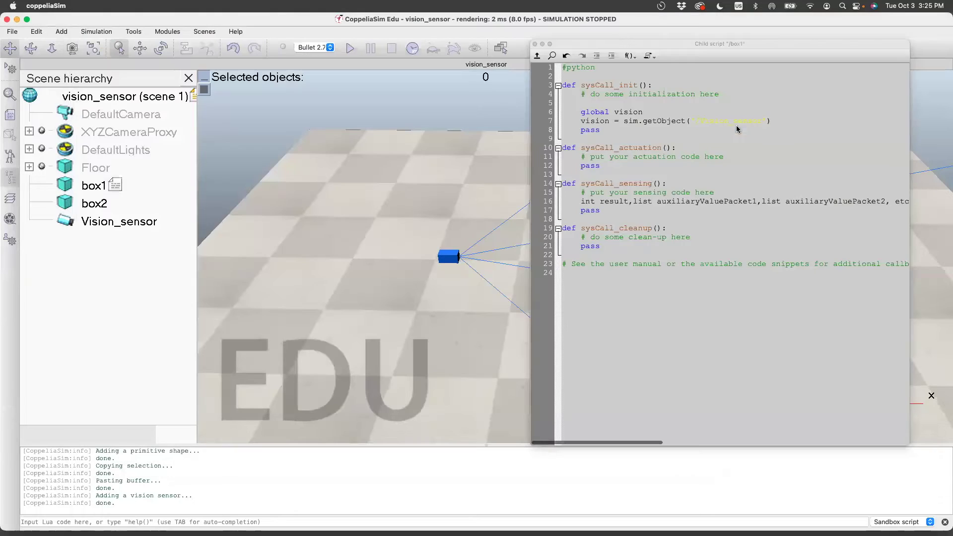
{"action": "left_click", "coordinate": [720, 193]}
{"action": "key", "text": "Return"}
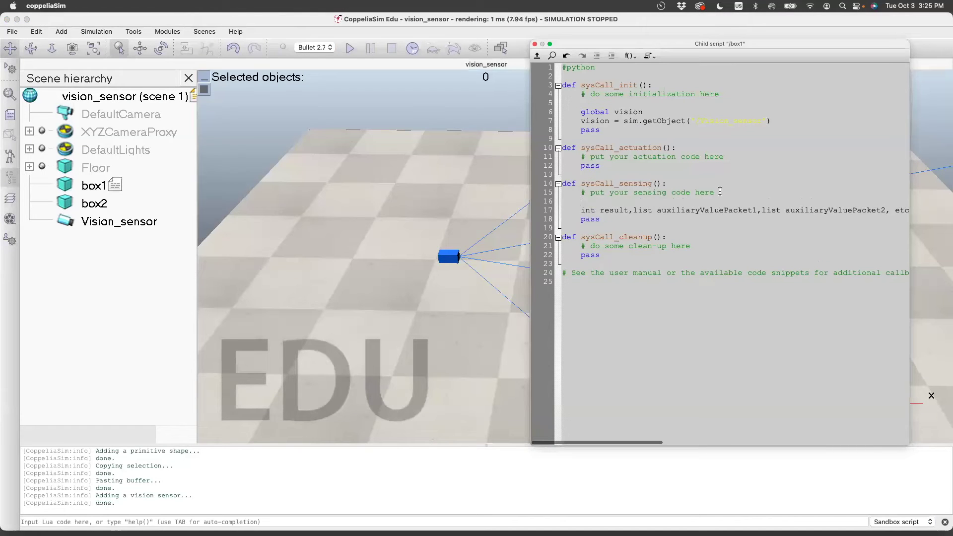
{"action": "type", "text": "#"}
{"action": "key", "text": "super+v"}
{"action": "scroll", "coordinate": [715, 193], "scroll_direction": "left", "scroll_amount": 5}
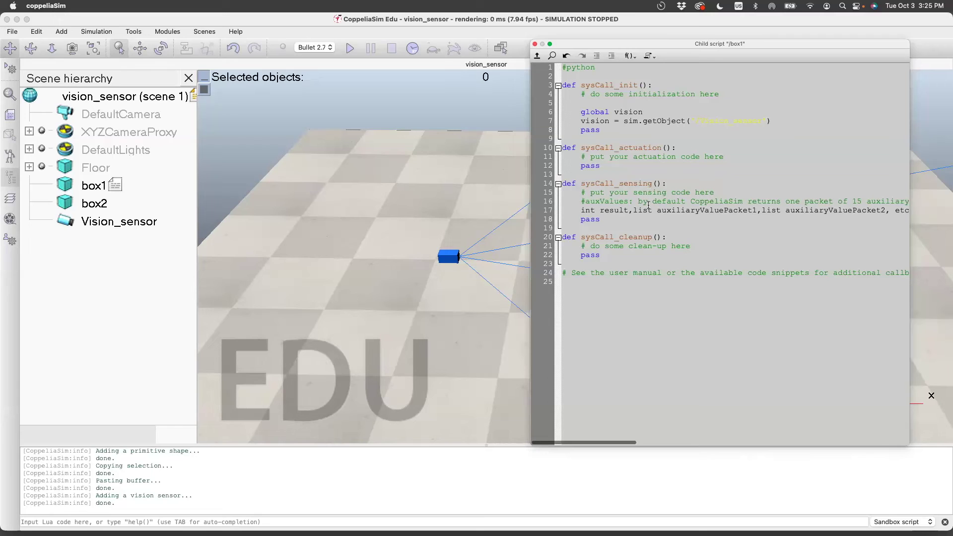
{"action": "left_click_drag", "start_coordinate": [854, 201], "coordinate": [634, 201]}
{"action": "key", "text": "BackSpace"}
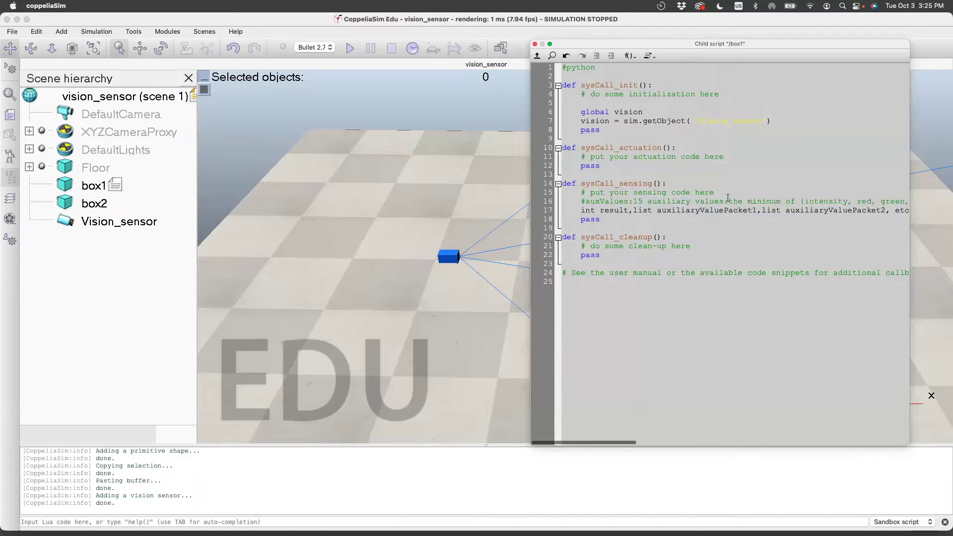
Split the comment into separate # lines for the minimum, maximum and average values.
{"action": "left_click", "coordinate": [729, 201]}
{"action": "key", "text": "Return"}
{"action": "type", "text": "#"}
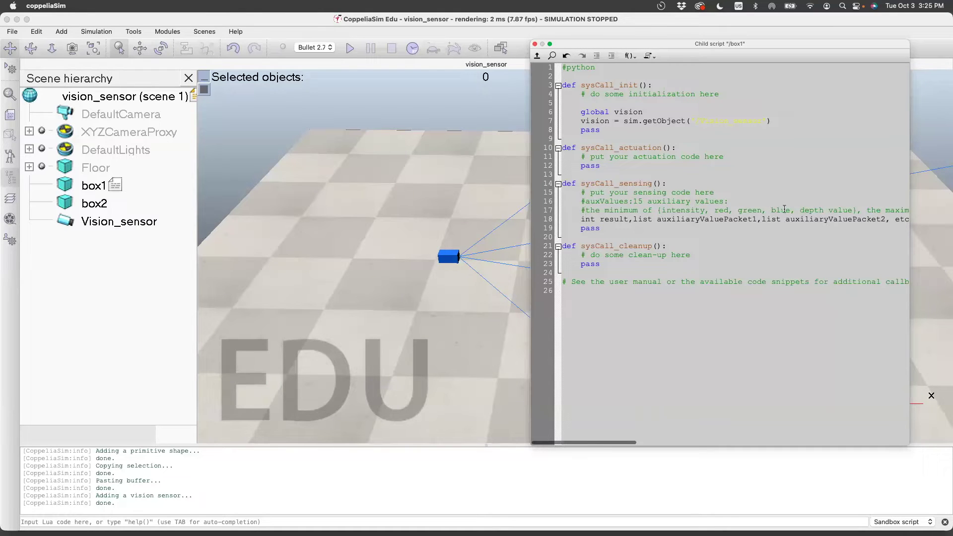
{"action": "left_click", "coordinate": [866, 210]}
{"action": "key", "text": "Return"}
{"action": "type", "text": "#"}
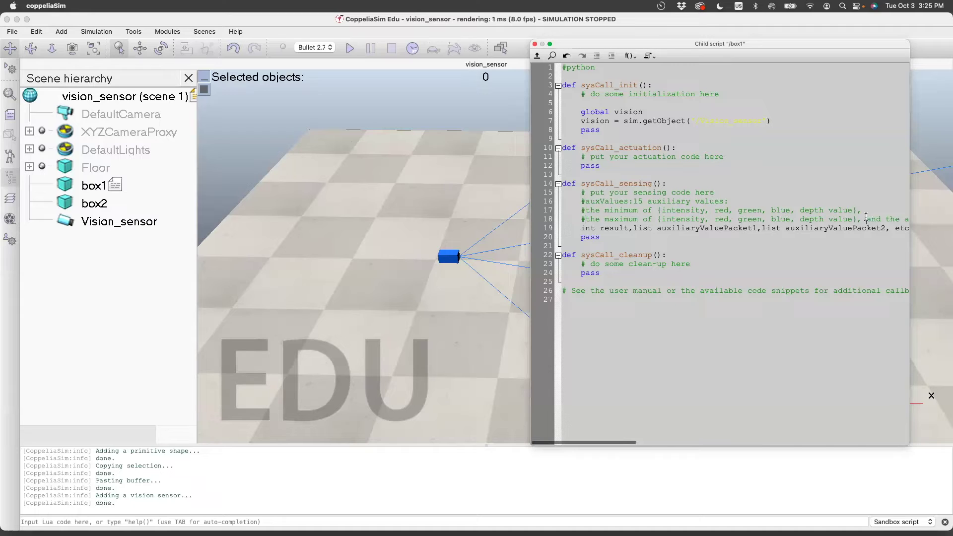
{"action": "left_click", "coordinate": [867, 219]}
{"action": "key", "text": "Return"}
{"action": "type", "text": "#"}
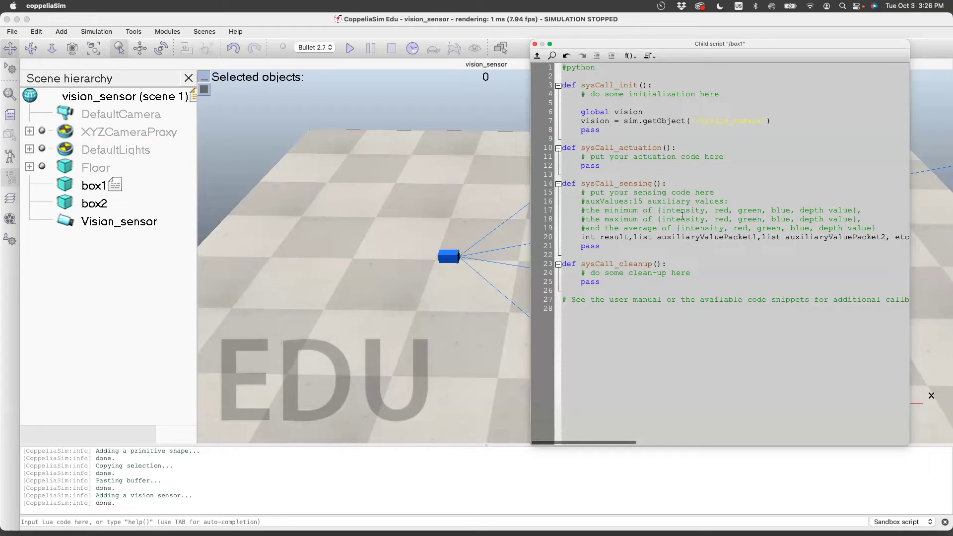
Remove 'list' and ', etc.' from the readVisionSensor call and pass vision as its argument.
{"action": "left_click_drag", "start_coordinate": [655, 237], "coordinate": [761, 240]}
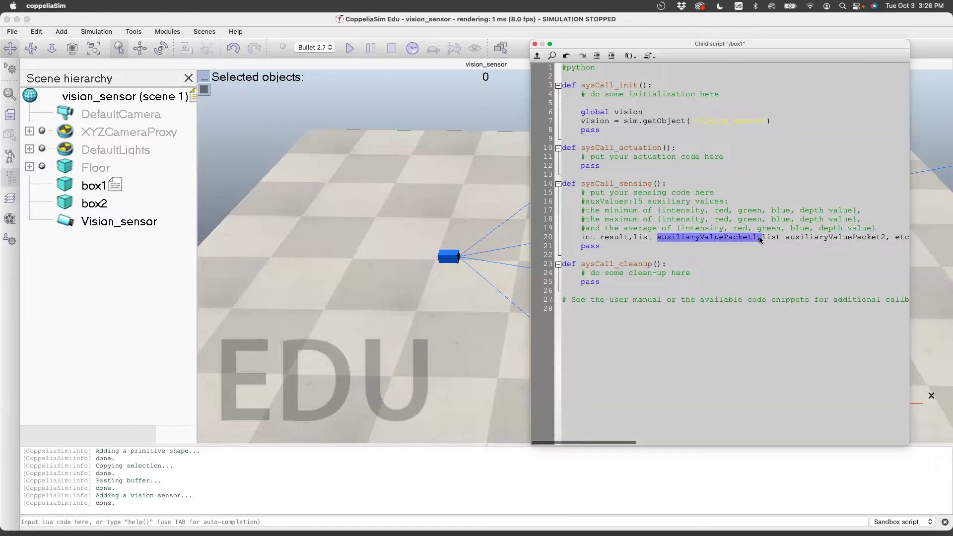
{"action": "left_click", "coordinate": [657, 237]}
{"action": "key", "text": "BackSpace"}
{"action": "key", "text": "BackSpace"}
{"action": "key", "text": "BackSpace"}
{"action": "key", "text": "BackSpace"}
{"action": "key", "text": "BackSpace"}
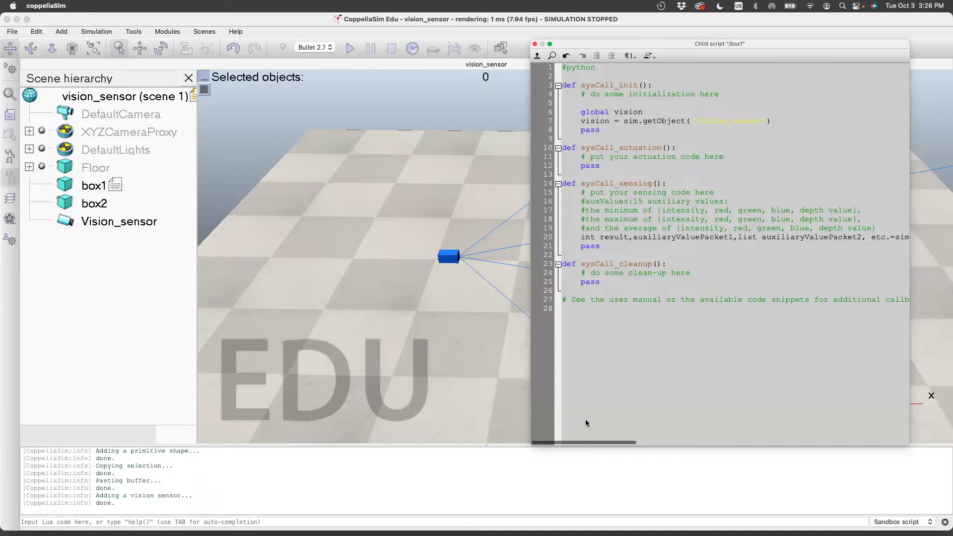
{"action": "left_click_drag", "start_coordinate": [763, 237], "coordinate": [738, 236]}
{"action": "key", "text": "BackSpace"}
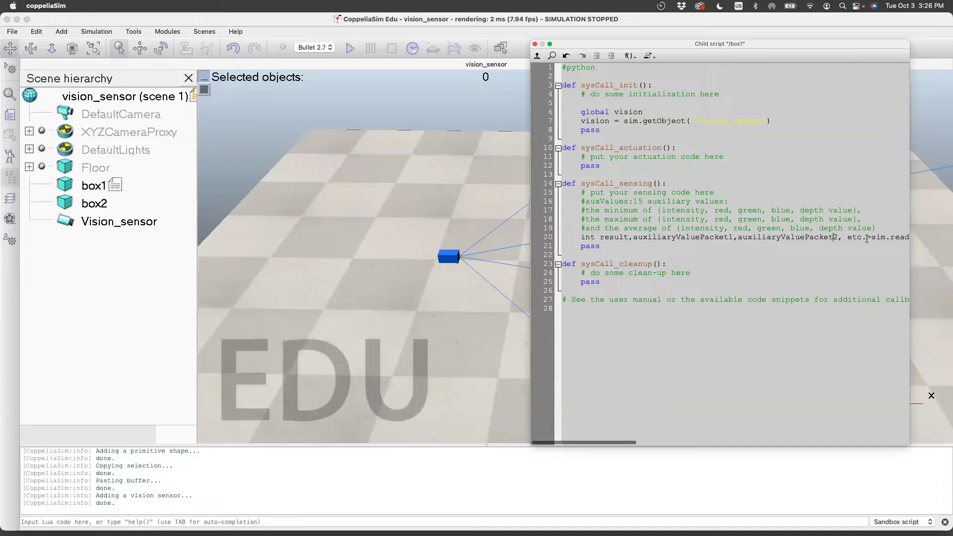
{"action": "left_click_drag", "start_coordinate": [867, 236], "coordinate": [838, 237]}
{"action": "key", "text": "BackSpace"}
{"action": "scroll", "coordinate": [839, 239], "scroll_direction": "right", "scroll_amount": 6}
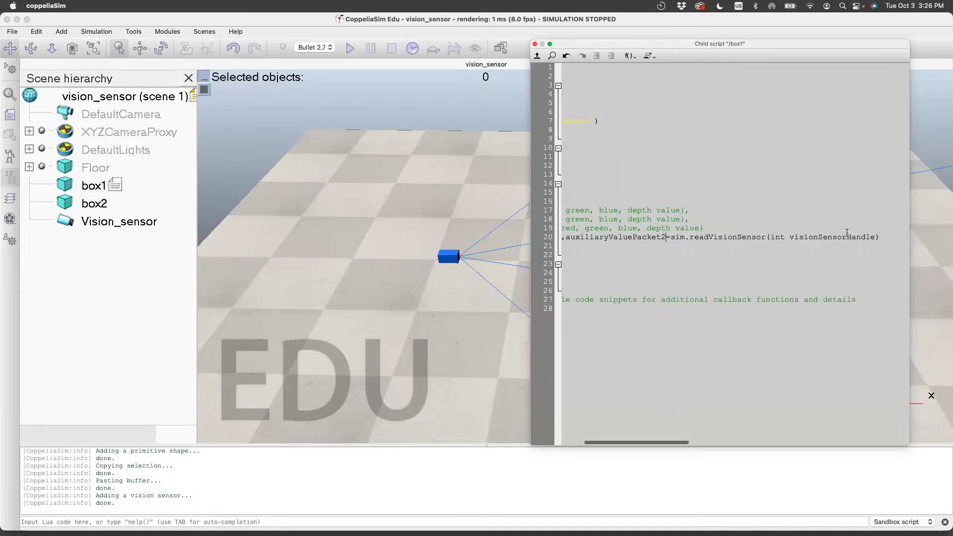
{"action": "left_click_drag", "start_coordinate": [876, 237], "coordinate": [773, 237]}
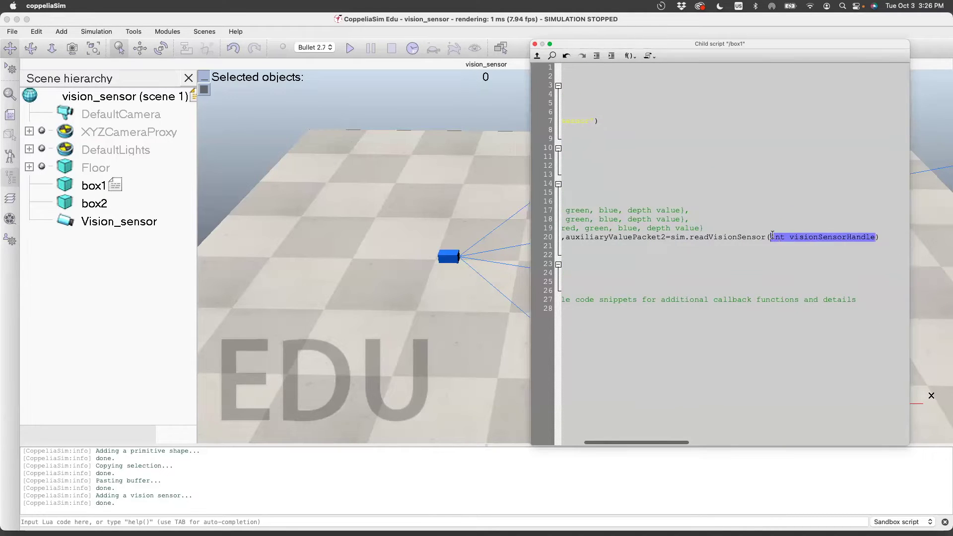
{"action": "type", "text": "vision"}
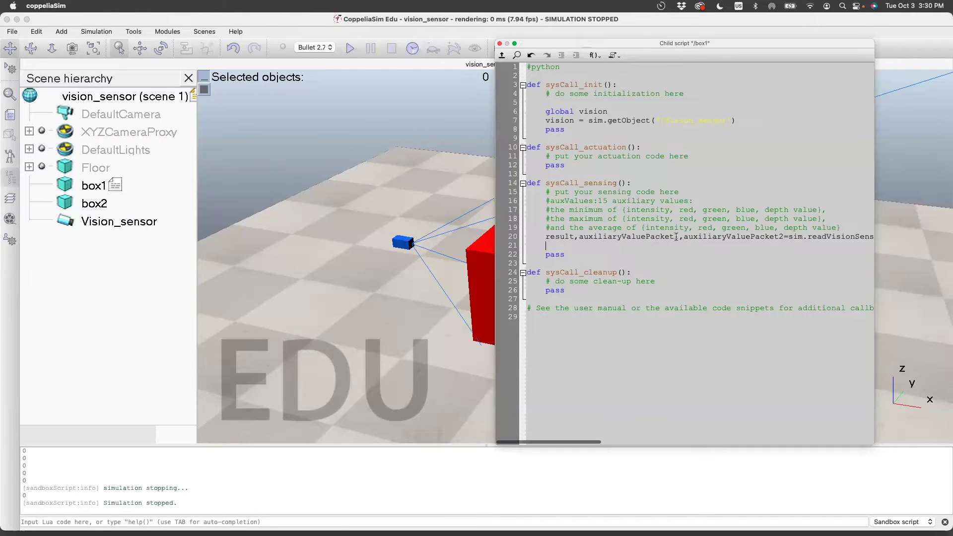
Add the line avg_red = auxiliaryValuePacket1[11] to the sensing function.
{"action": "left_click_drag", "start_coordinate": [679, 237], "coordinate": [562, 245]}
{"action": "left_click", "coordinate": [562, 244]}
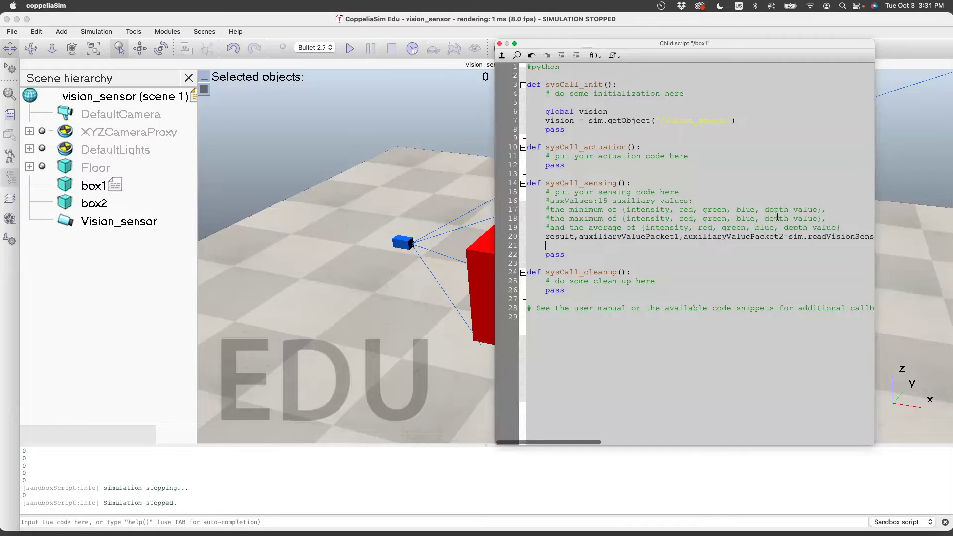
{"action": "type", "text": "a"}
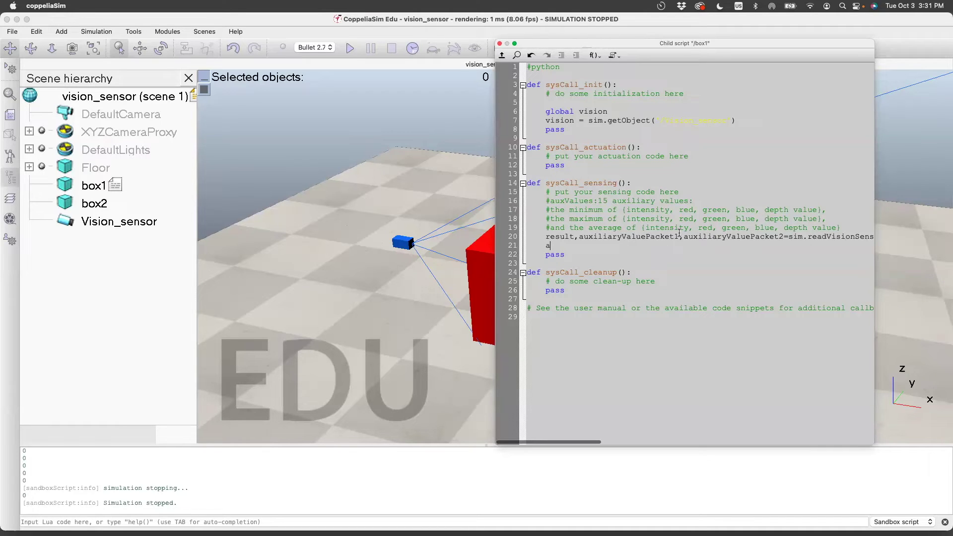
{"action": "left_click_drag", "start_coordinate": [680, 233], "coordinate": [578, 235]}
{"action": "left_click", "coordinate": [555, 246]}
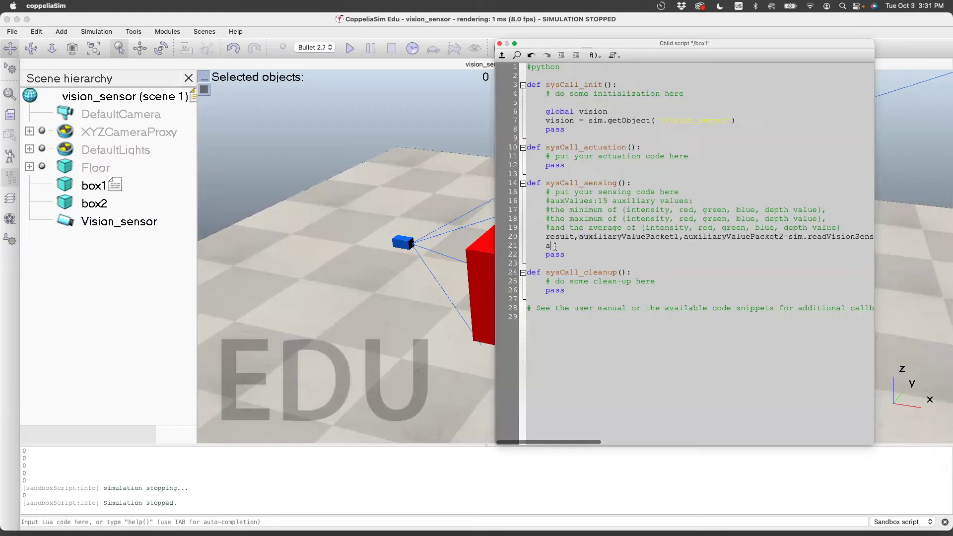
{"action": "type", "text": "uxiliaryValuePacket1["}
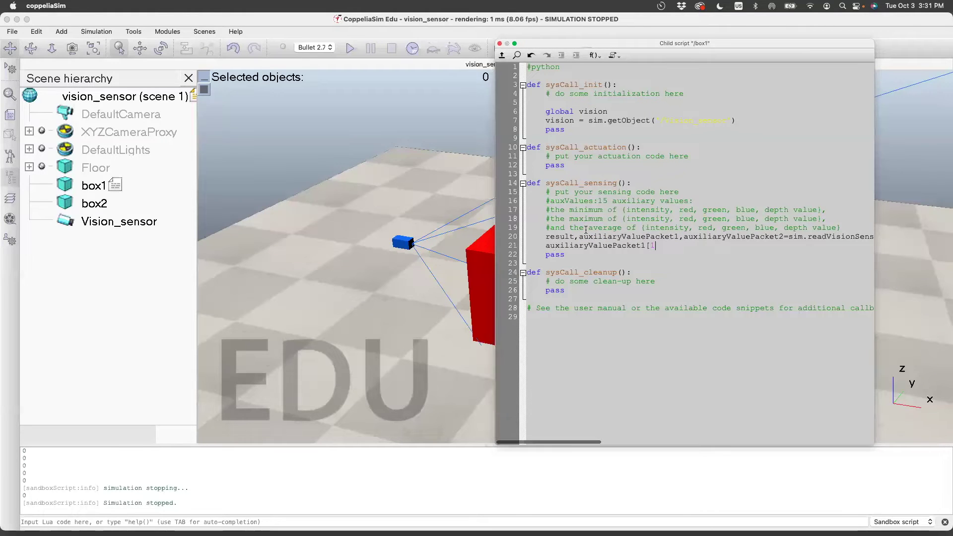
{"action": "type", "text": "11]"}
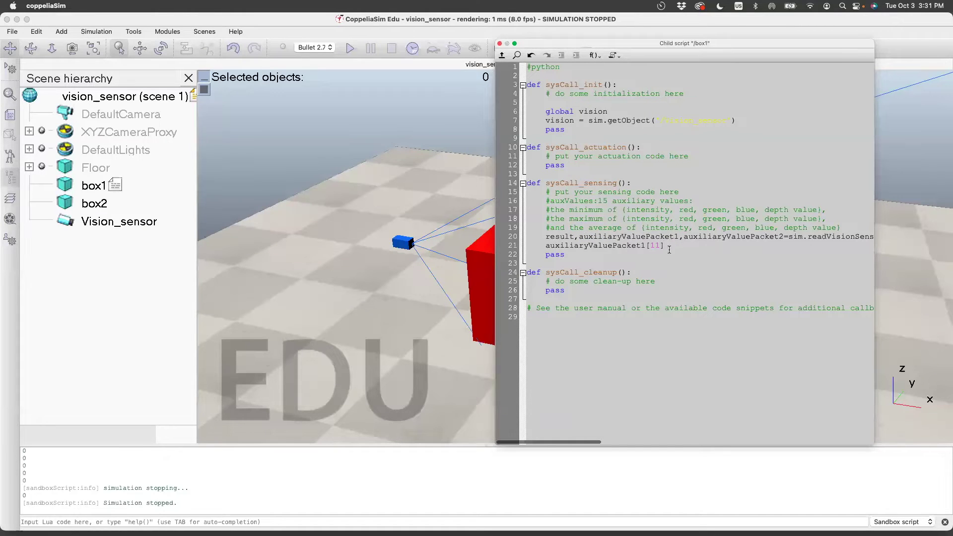
{"action": "left_click", "coordinate": [547, 245]}
{"action": "type", "text": "avg_red"}
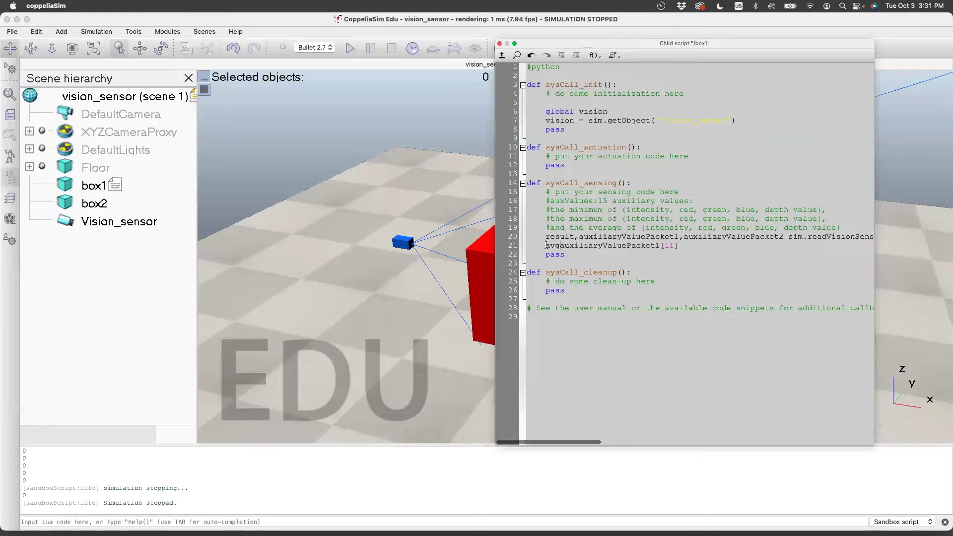
{"action": "type", "text": " ="}
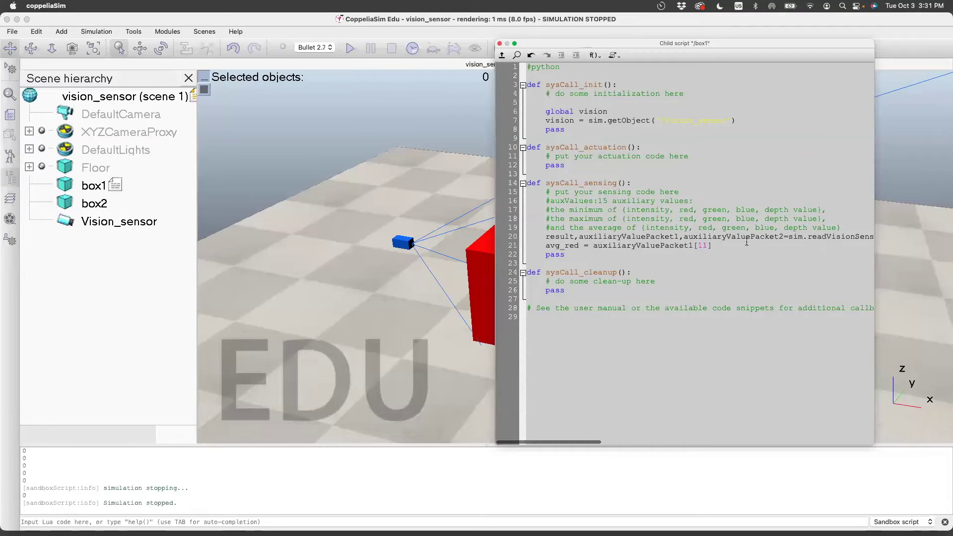
End that line with a semicolon, add print(avg_red), and move the script window aside.
{"action": "left_click", "coordinate": [725, 245]}
{"action": "type", "text": ";"}
{"action": "key", "text": "Return"}
{"action": "type", "text": "print(avg_red)"}
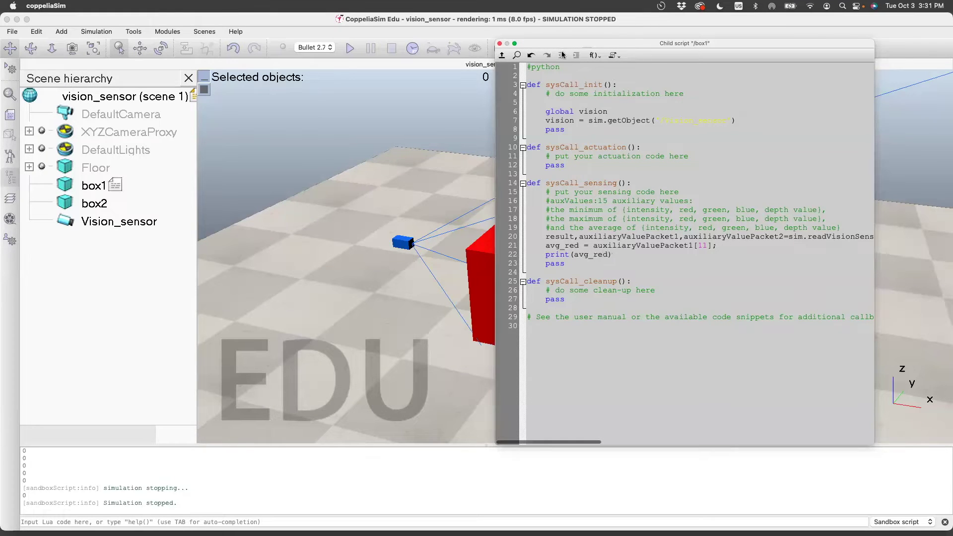
{"action": "left_click_drag", "start_coordinate": [560, 48], "coordinate": [658, 47]}
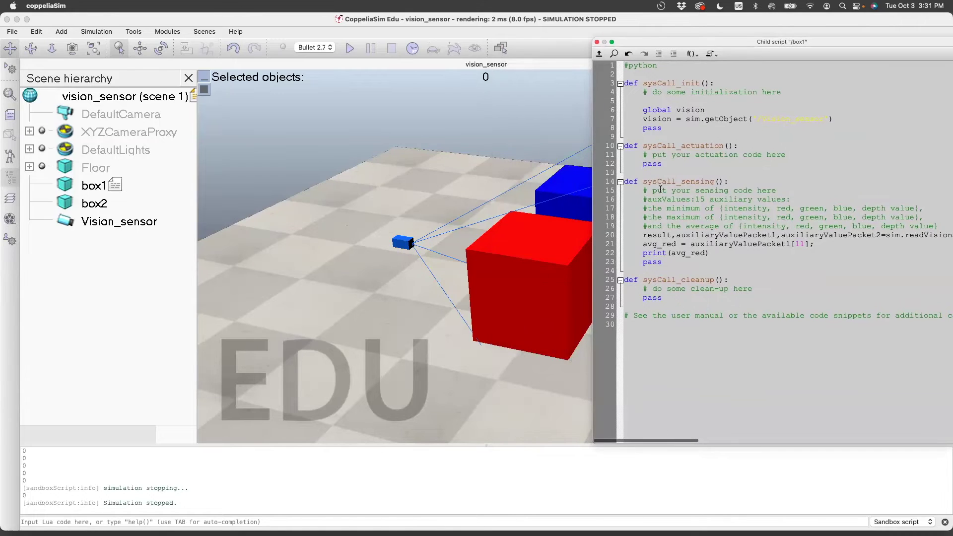
Run the simulation and slide the vision sensor along X to -0.550; red rises to about 0.569.
{"action": "left_click", "coordinate": [349, 48]}
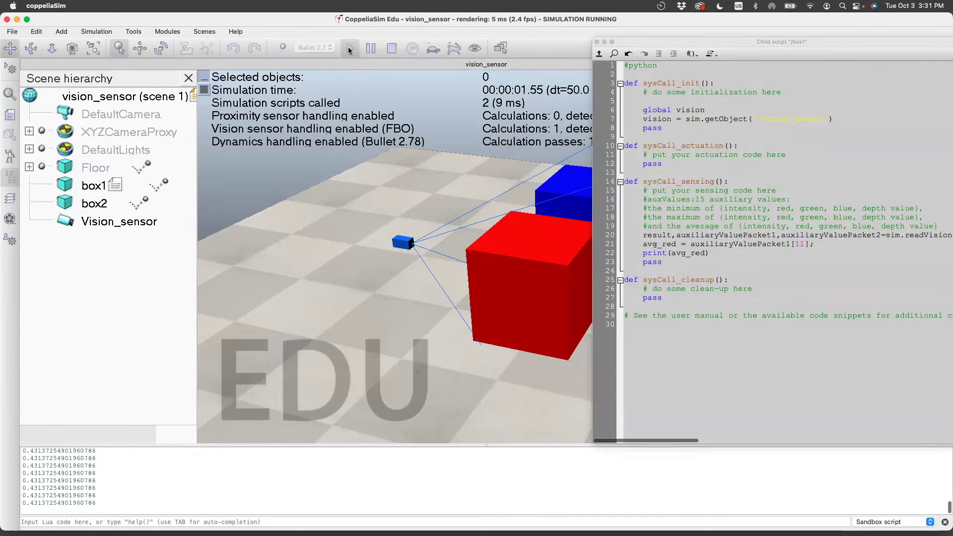
{"action": "left_click", "coordinate": [31, 48]}
{"action": "left_click_drag", "start_coordinate": [357, 332], "coordinate": [424, 320]}
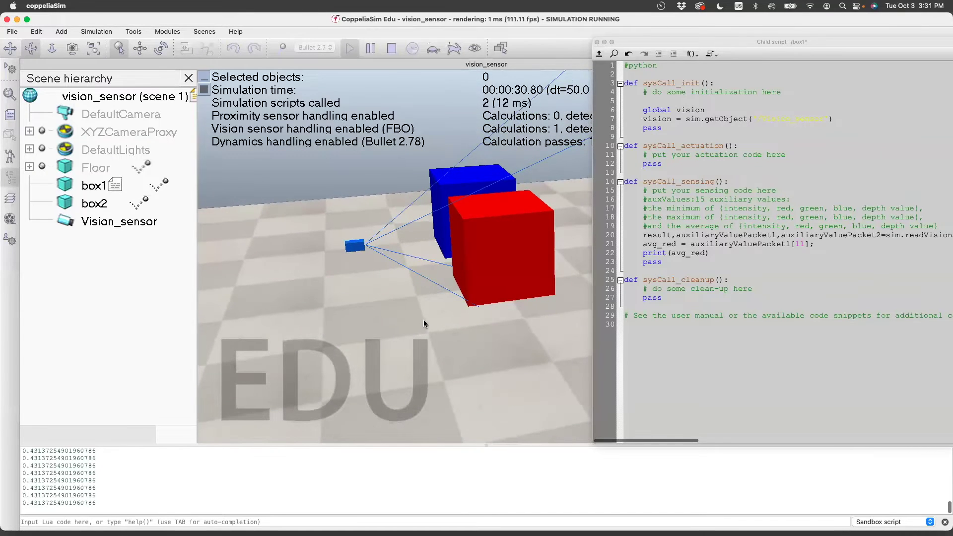
{"action": "left_click", "coordinate": [140, 48]}
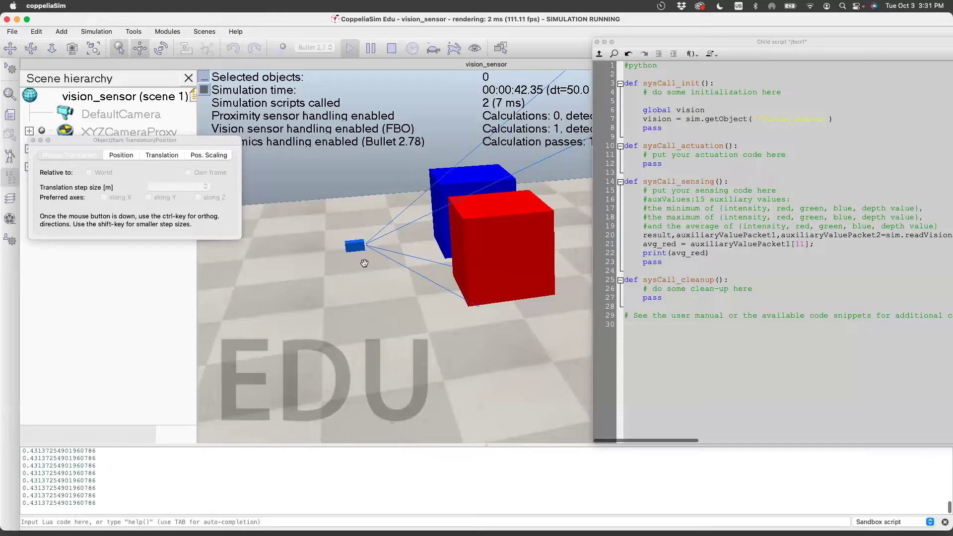
{"action": "left_click", "coordinate": [354, 246]}
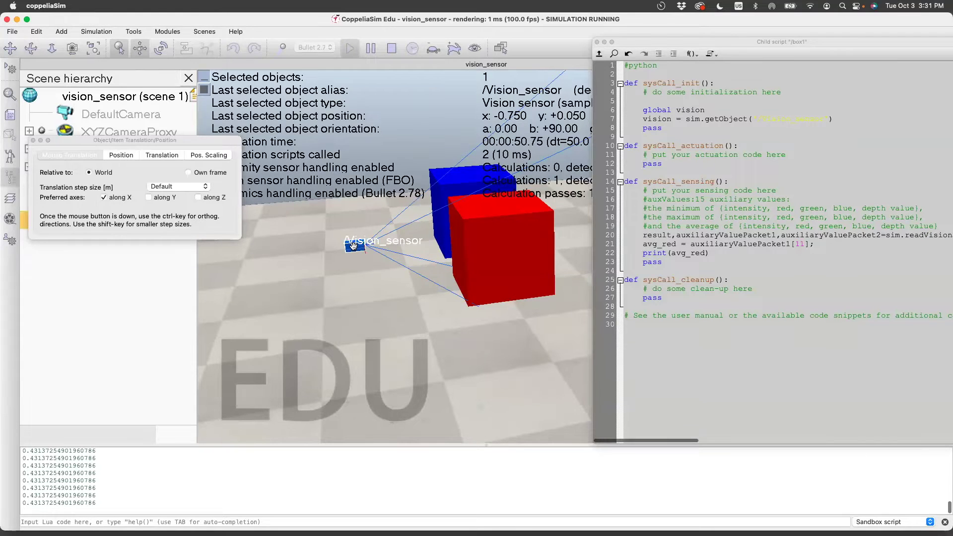
{"action": "left_click_drag", "start_coordinate": [354, 245], "coordinate": [395, 245]}
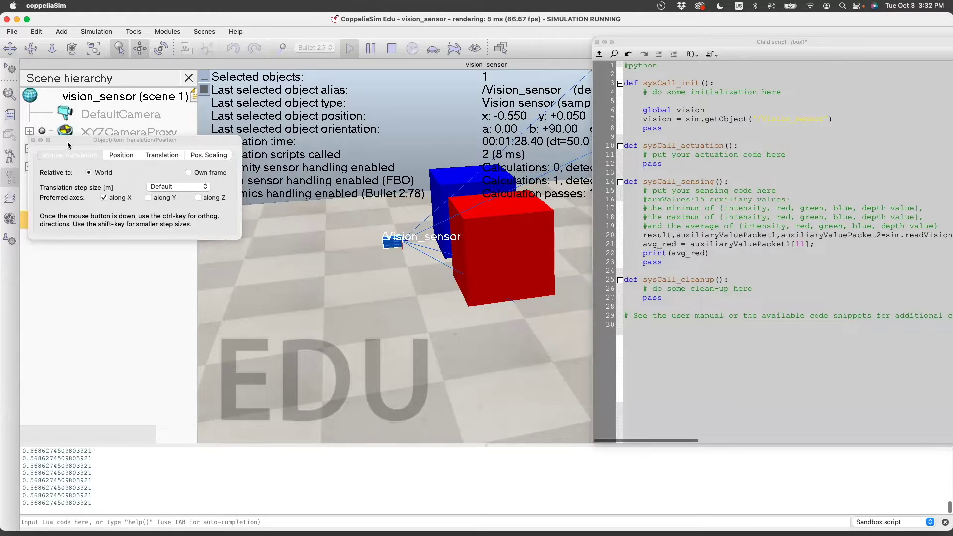
Stop the simulation, returning the sensor to x -0.750, and close the box1 script editor.
{"action": "left_click", "coordinate": [396, 48]}
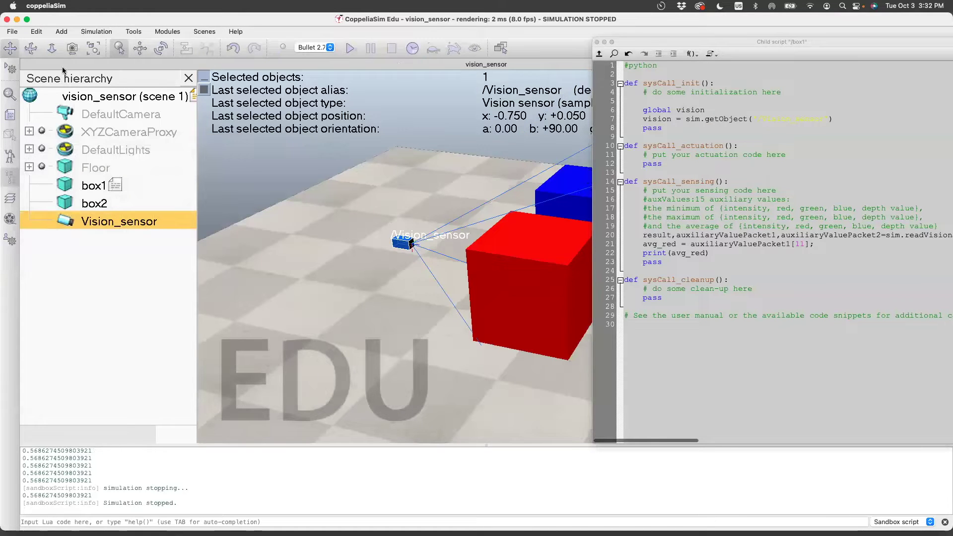
{"action": "left_click", "coordinate": [30, 47]}
{"action": "left_click_drag", "start_coordinate": [365, 325], "coordinate": [449, 339]}
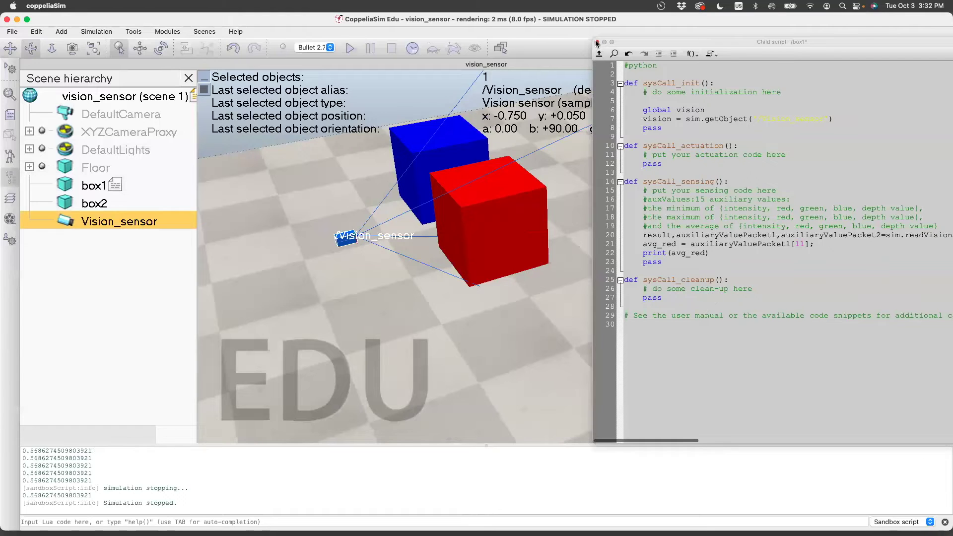
{"action": "left_click", "coordinate": [597, 42]}
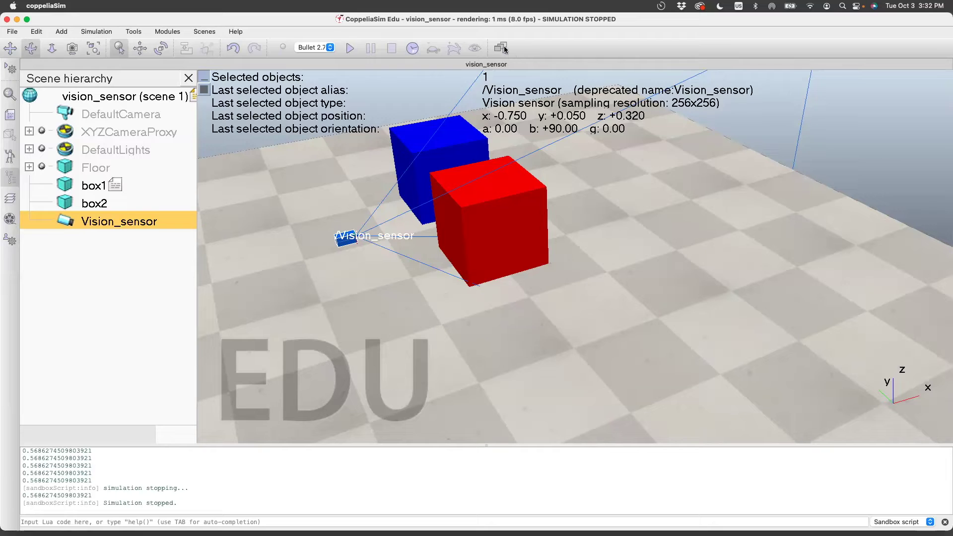
Switch to Page 6's top-down view and close its small floating camera view.
{"action": "left_click", "coordinate": [502, 48]}
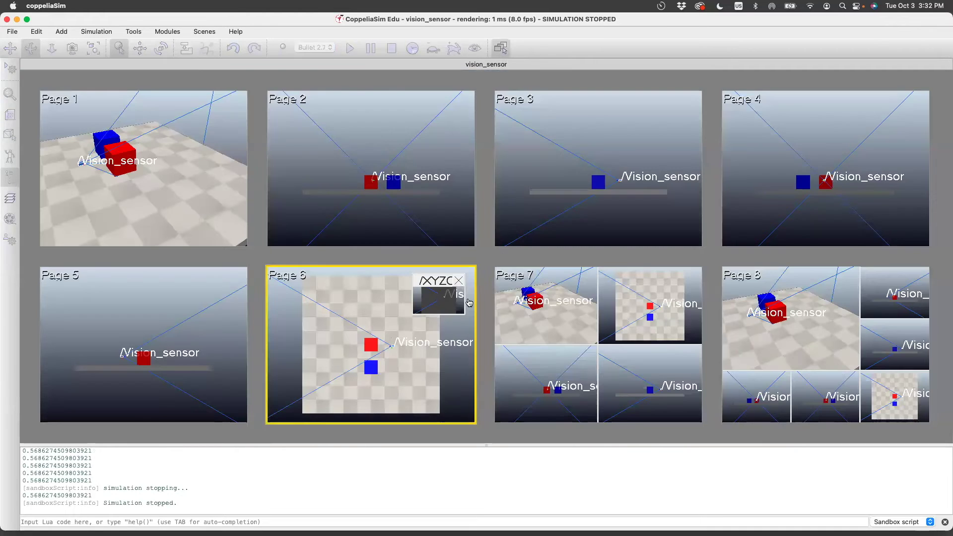
{"action": "left_click", "coordinate": [395, 319]}
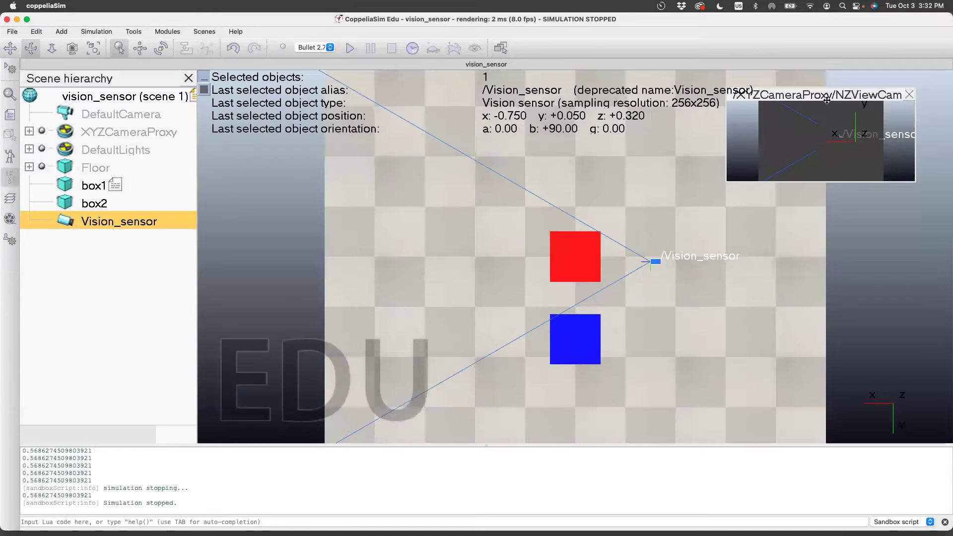
{"action": "left_click", "coordinate": [911, 95]}
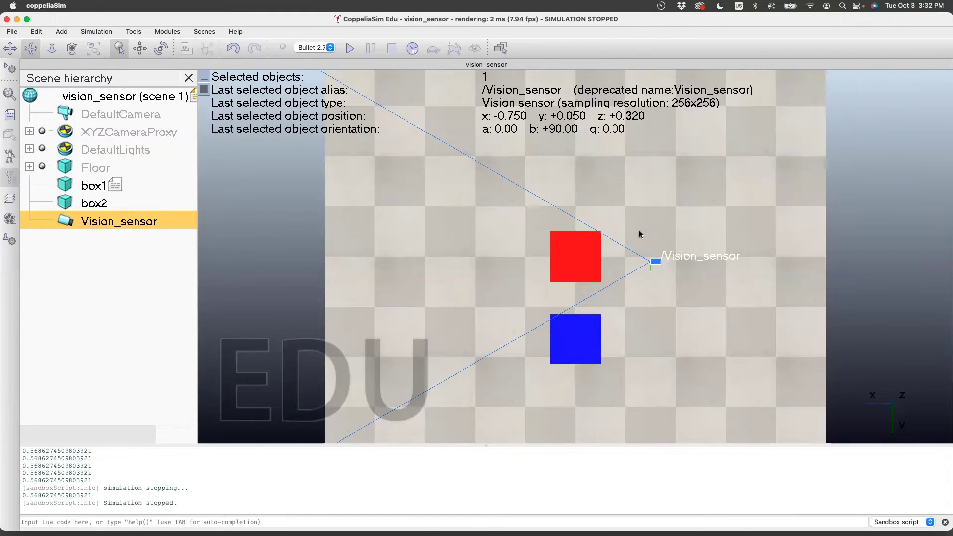
{"action": "right_click", "coordinate": [357, 249]}
Add a floating view at the left of the scene showing the DefaultCamera.
{"action": "mouse_move", "coordinate": [368, 273]}
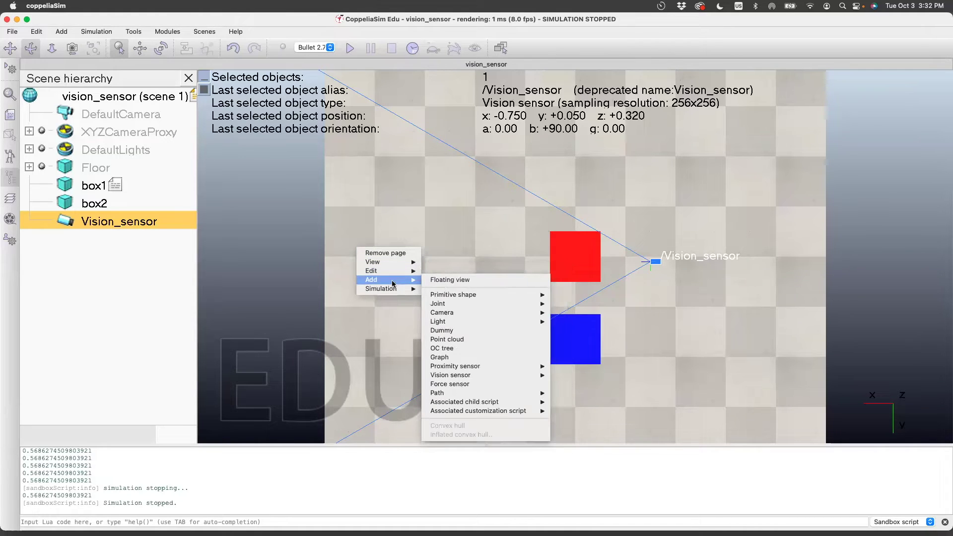
{"action": "left_click", "coordinate": [437, 278]}
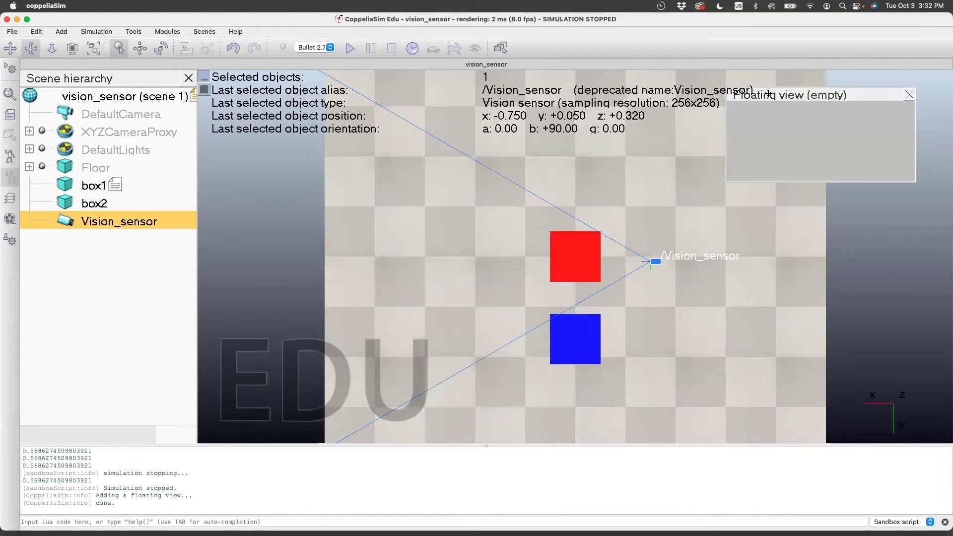
{"action": "left_click_drag", "start_coordinate": [768, 96], "coordinate": [245, 191]}
{"action": "right_click", "coordinate": [268, 234]}
{"action": "mouse_move", "coordinate": [276, 246]}
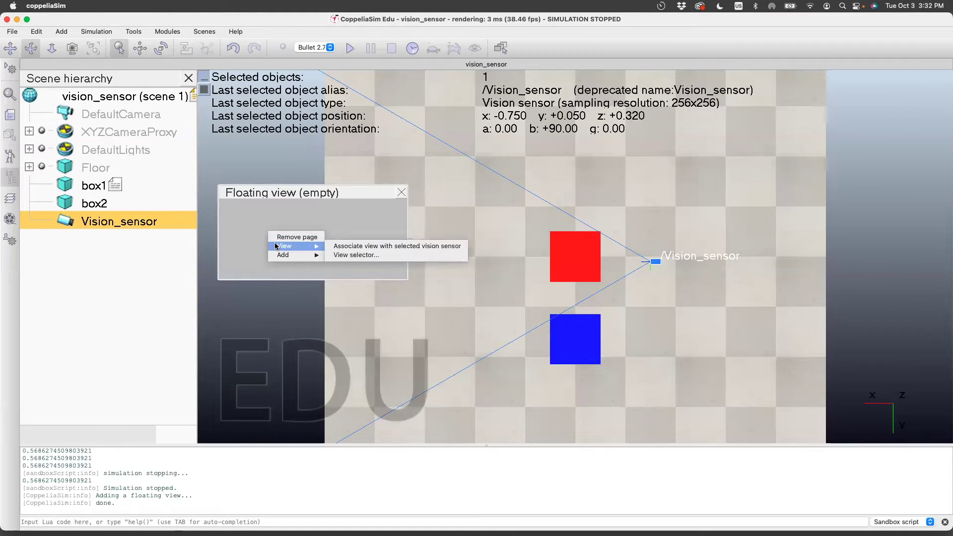
{"action": "left_click", "coordinate": [337, 254]}
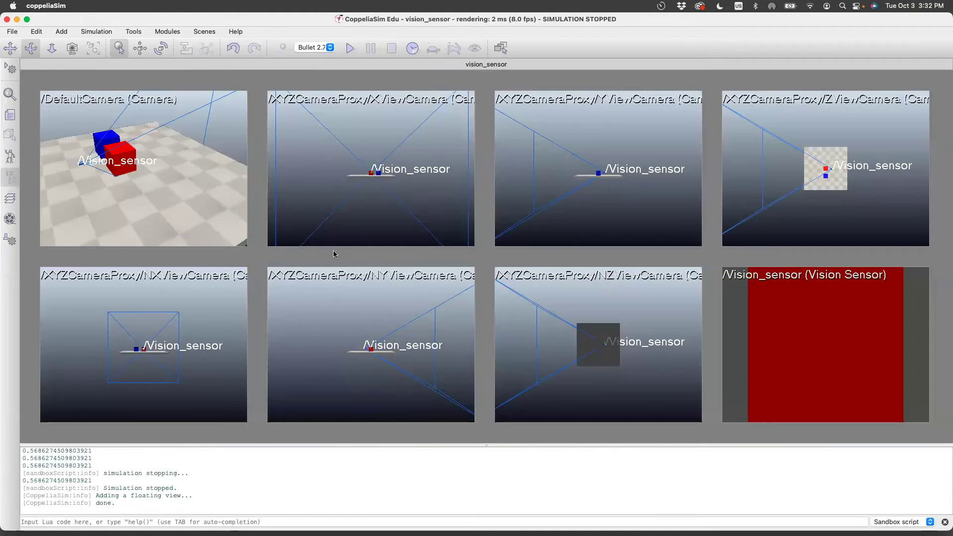
{"action": "left_click", "coordinate": [164, 177]}
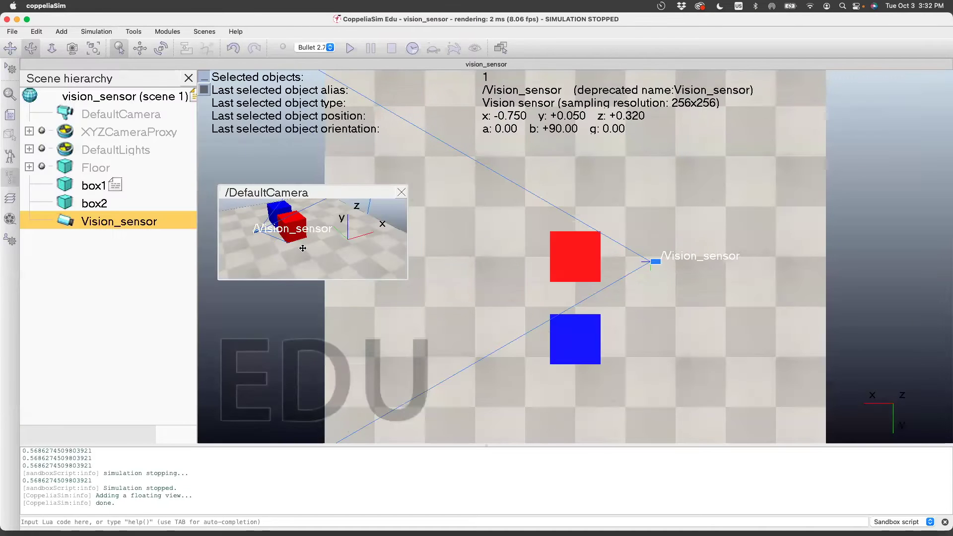
Reposition the floating DefaultCamera view and swap views to frame the sensor and both cubes.
{"action": "left_click_drag", "start_coordinate": [253, 231], "coordinate": [268, 233]}
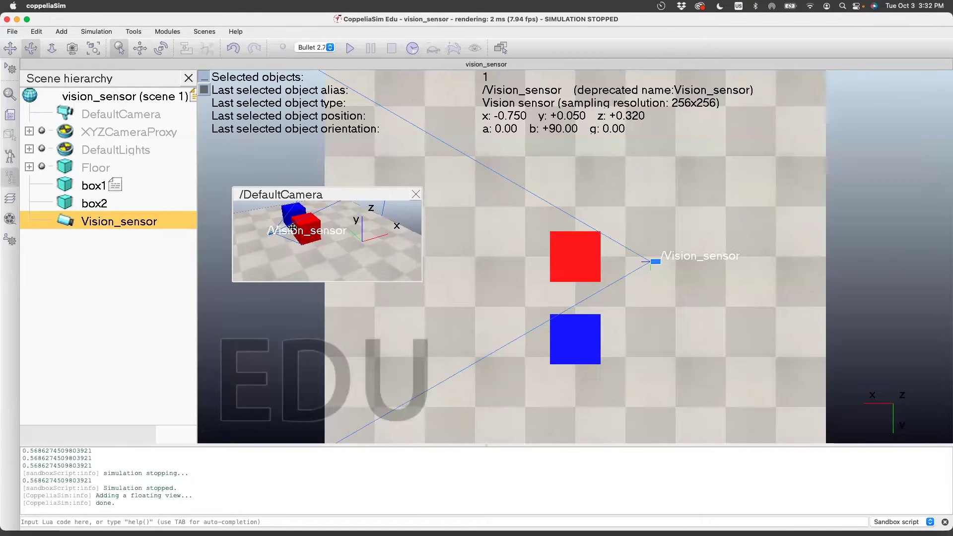
{"action": "double_click", "coordinate": [326, 257]}
{"action": "left_click", "coordinate": [541, 295]}
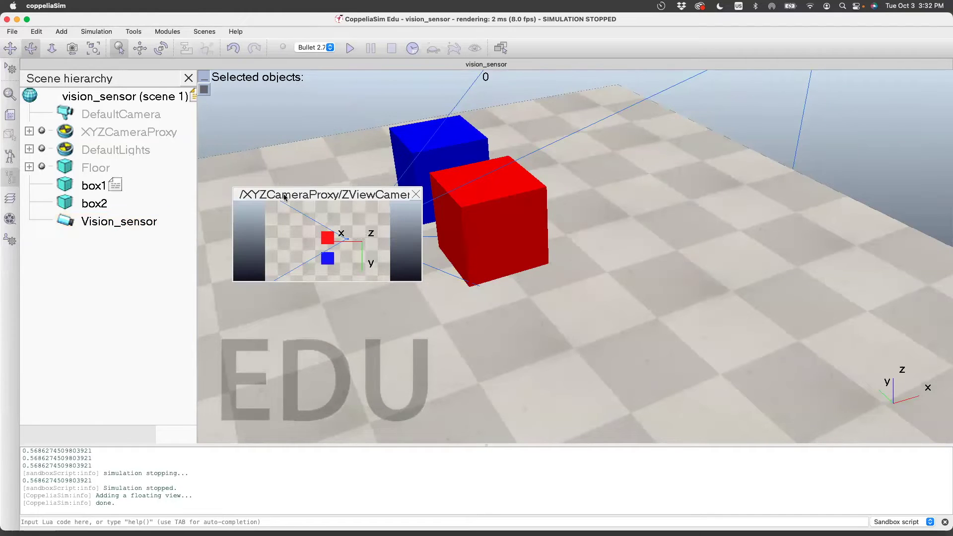
{"action": "double_click", "coordinate": [274, 230]}
{"action": "double_click", "coordinate": [274, 230]}
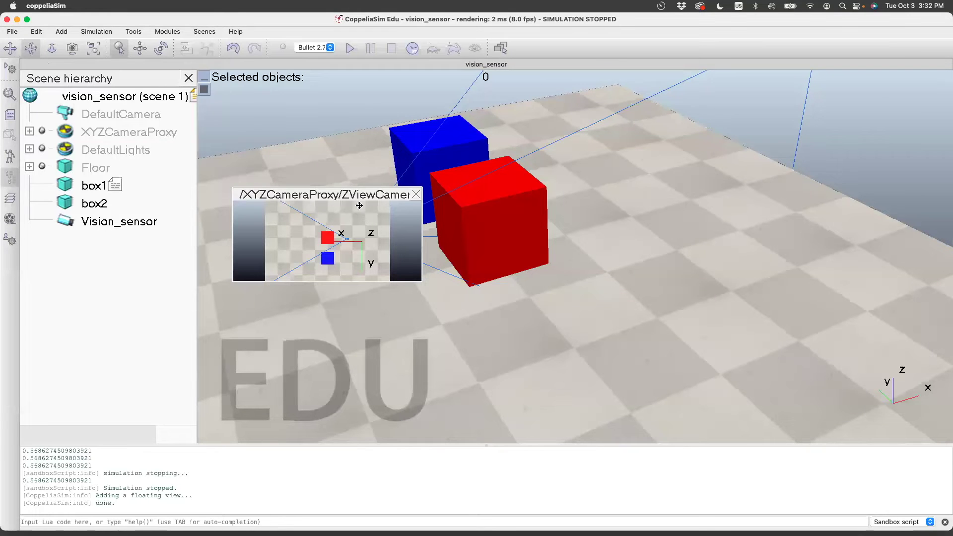
{"action": "left_click_drag", "start_coordinate": [481, 311], "coordinate": [431, 180]}
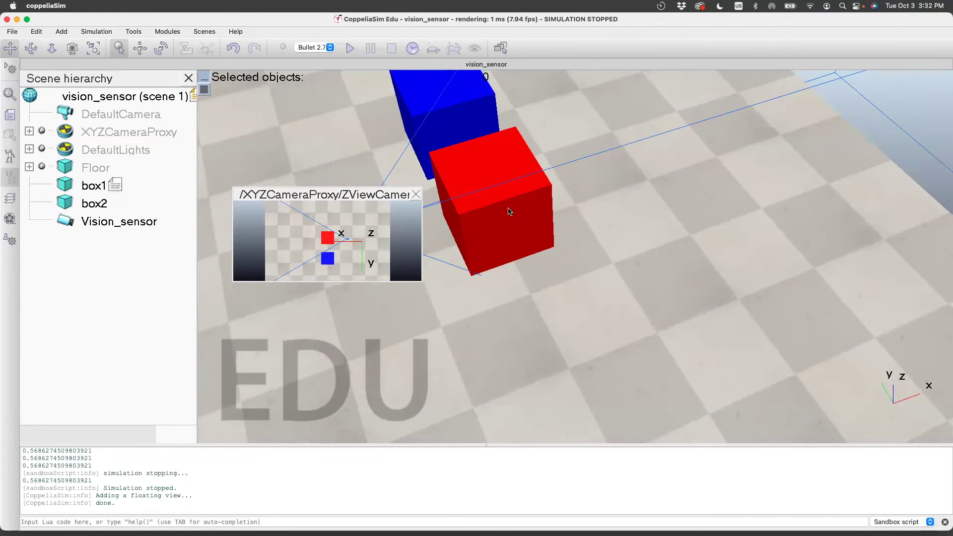
{"action": "left_click_drag", "start_coordinate": [509, 212], "coordinate": [568, 385]}
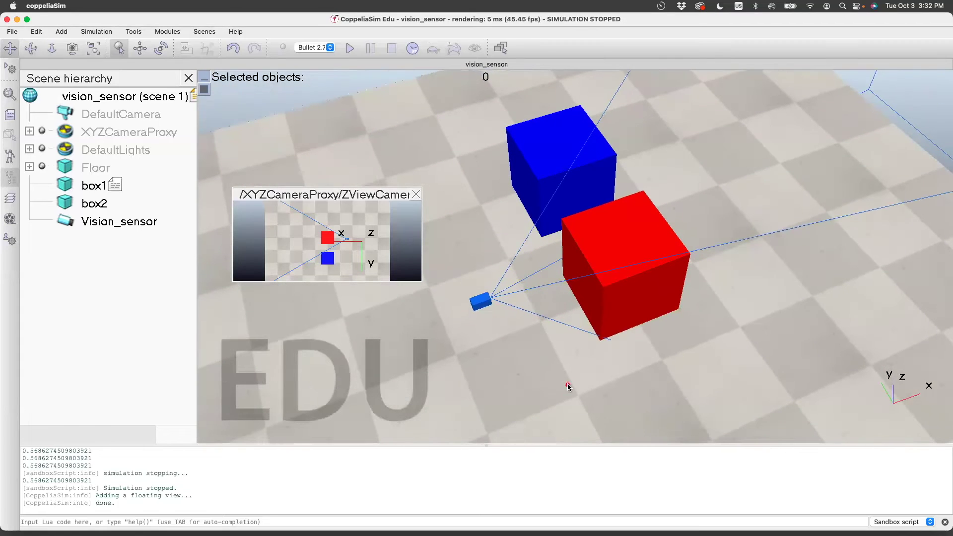
Tilt and pan the DefaultCamera view, then restore the top-down main view.
{"action": "left_click", "coordinate": [31, 49]}
{"action": "left_click_drag", "start_coordinate": [437, 331], "coordinate": [436, 276]}
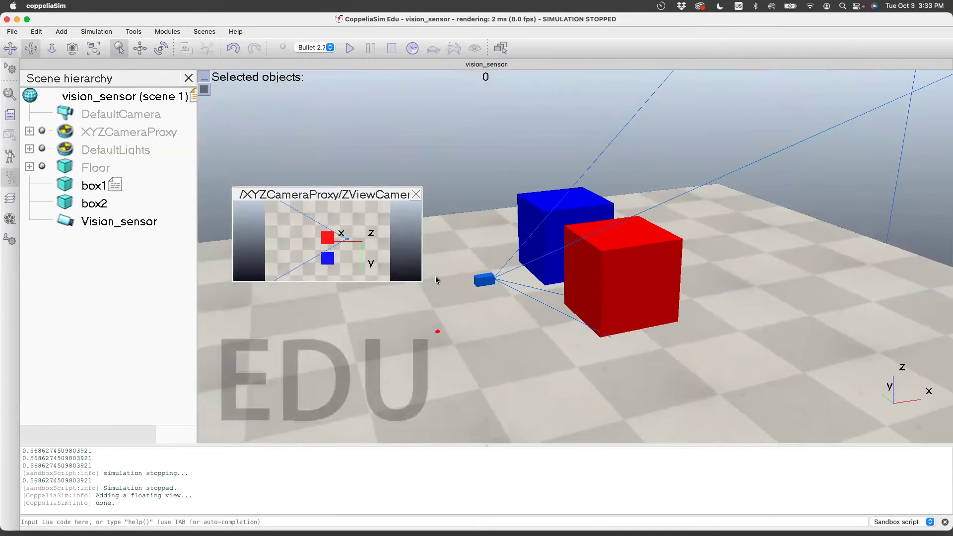
{"action": "left_click", "coordinate": [10, 49]}
{"action": "left_click_drag", "start_coordinate": [440, 315], "coordinate": [395, 329]}
{"action": "double_click", "coordinate": [386, 268]}
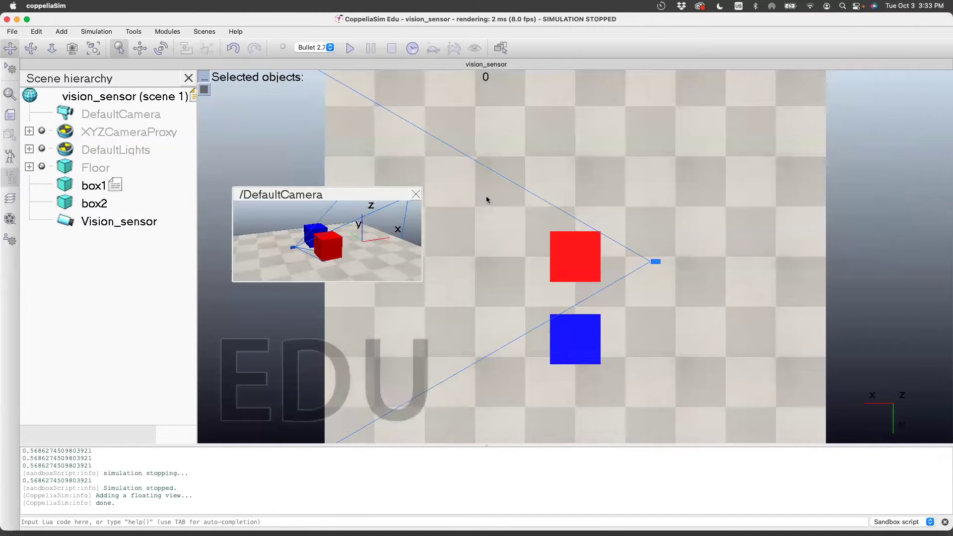
Add a second floating view and associate it with the selected Vision_sensor to show its image.
{"action": "right_click", "coordinate": [708, 133]}
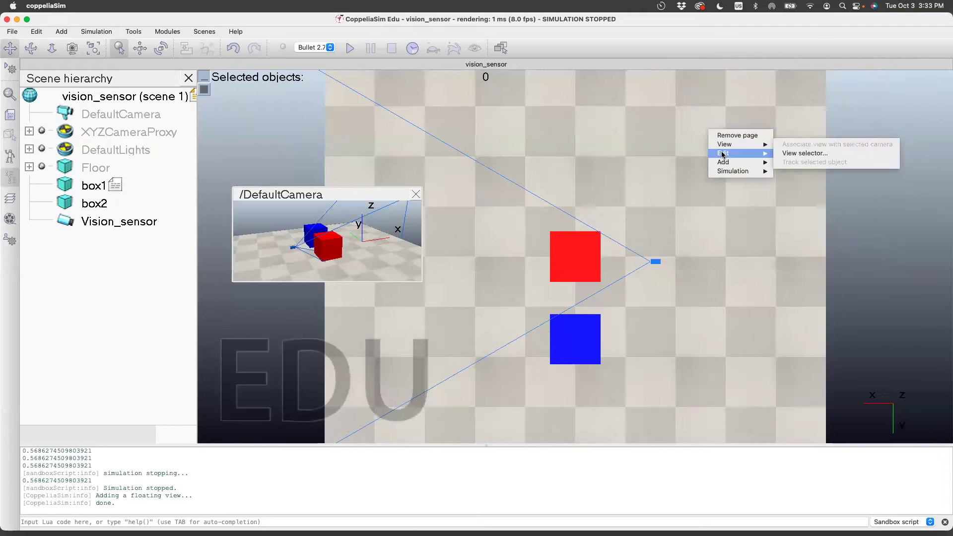
{"action": "mouse_move", "coordinate": [740, 162]}
{"action": "left_click", "coordinate": [793, 164]}
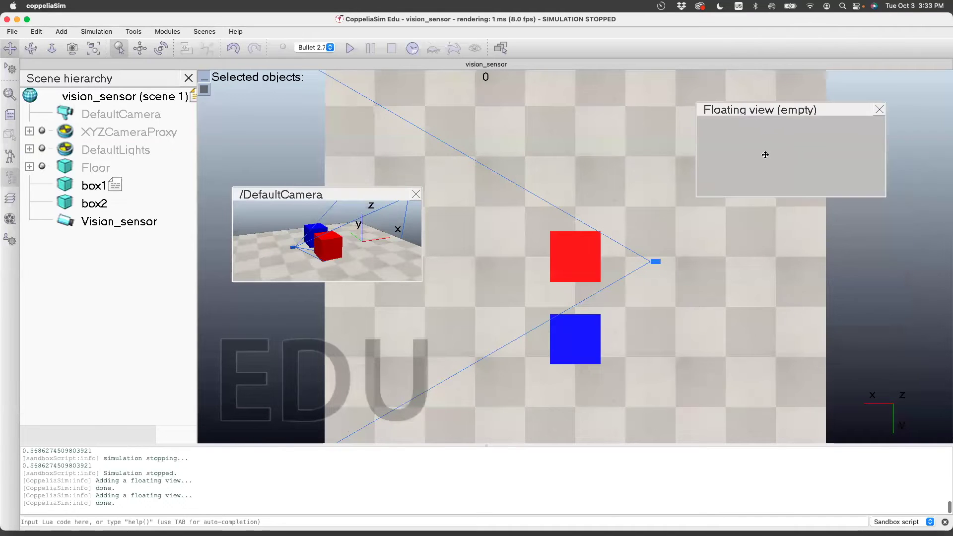
{"action": "left_click", "coordinate": [145, 223]}
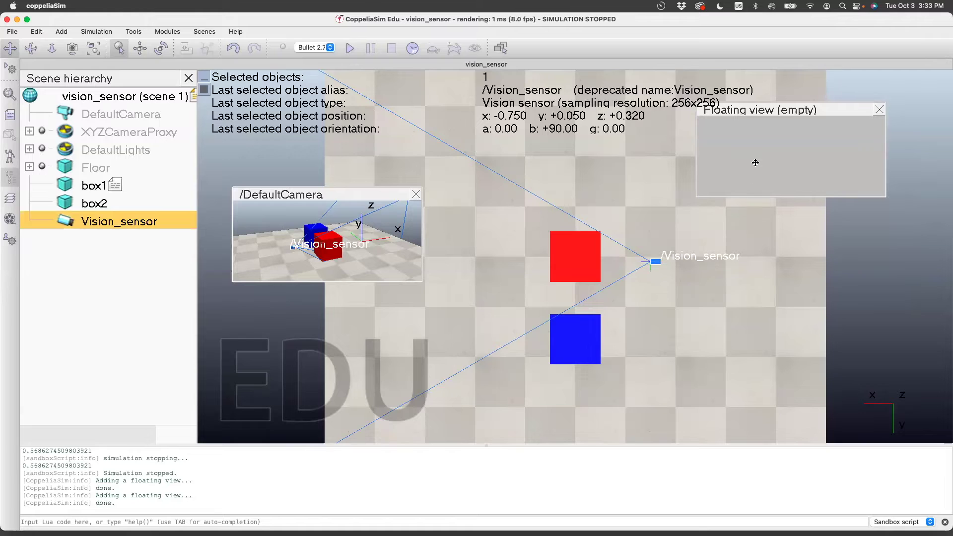
{"action": "right_click", "coordinate": [778, 144]}
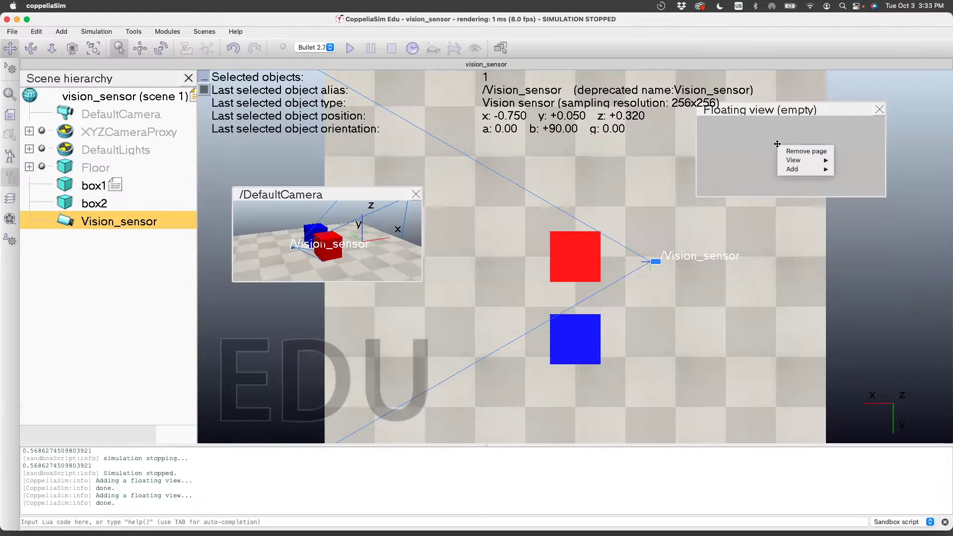
{"action": "mouse_move", "coordinate": [787, 162]}
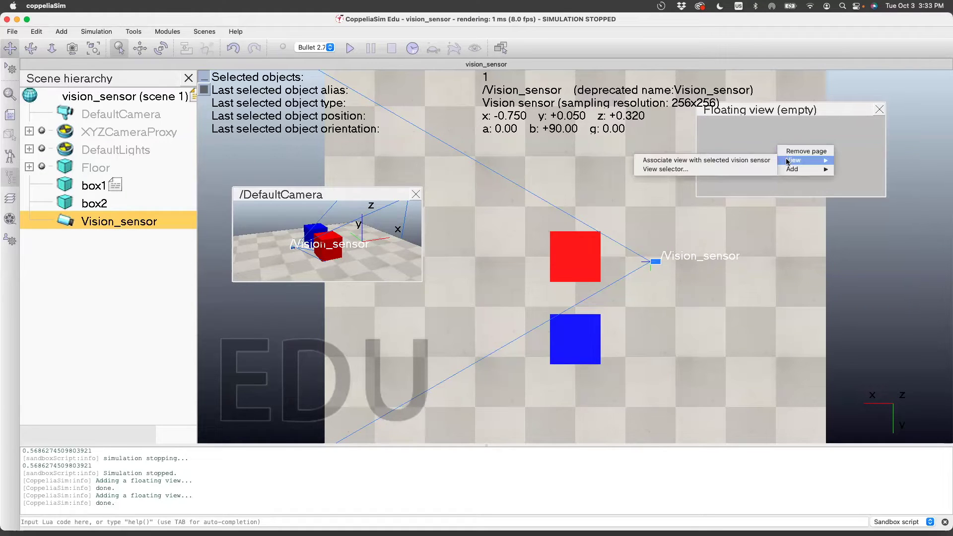
{"action": "left_click", "coordinate": [757, 161]}
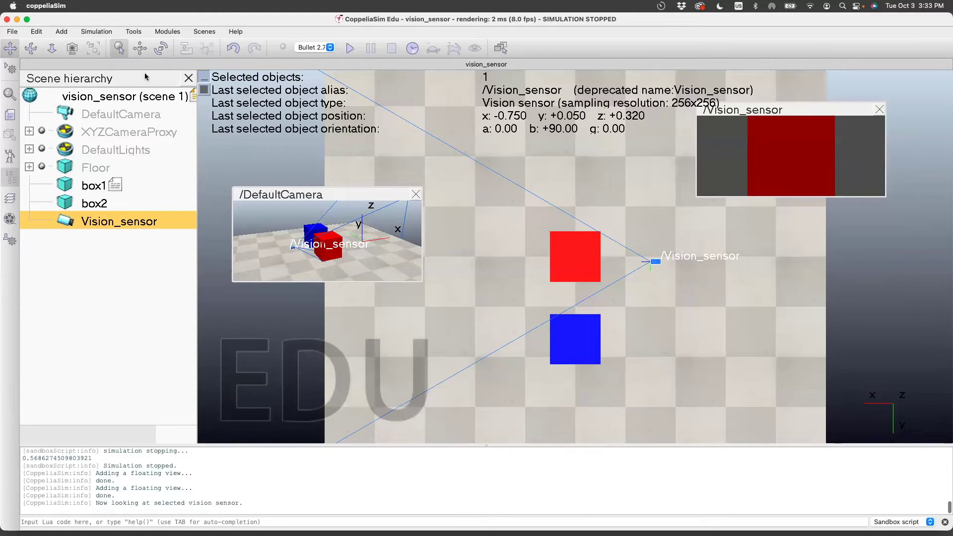
Run the simulation while sliding the vision sensor along X to -0.950, then stop it.
{"action": "left_click", "coordinate": [350, 48]}
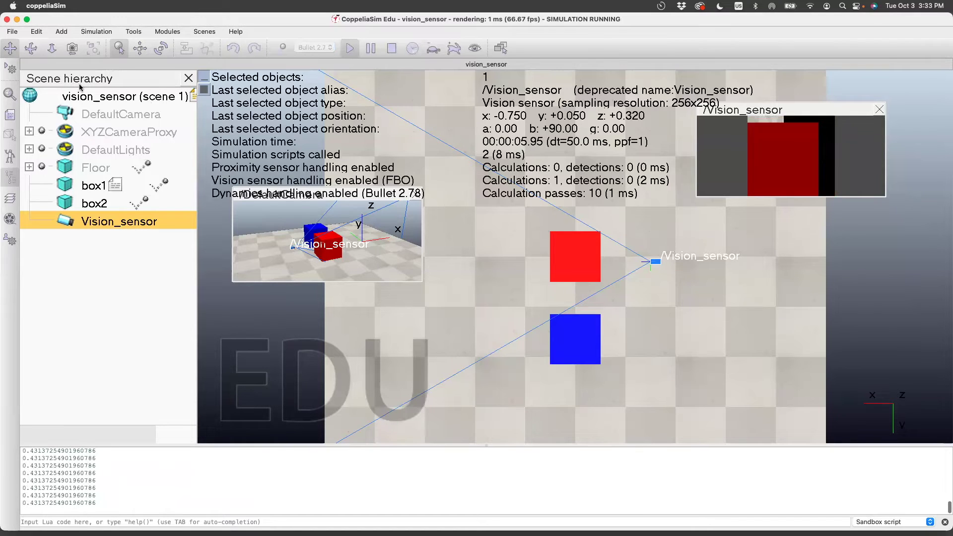
{"action": "left_click", "coordinate": [140, 49]}
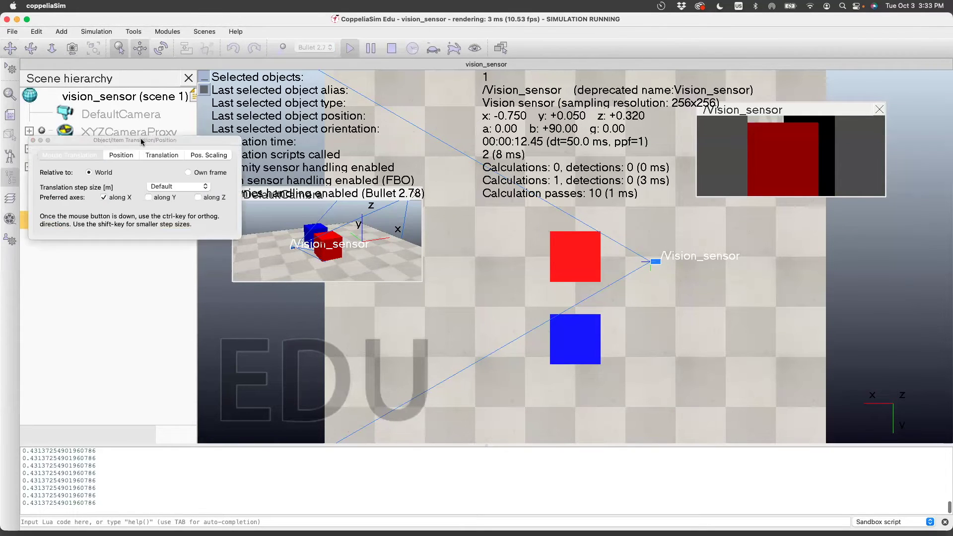
{"action": "left_click_drag", "start_coordinate": [142, 143], "coordinate": [145, 91]}
{"action": "scroll", "coordinate": [713, 309], "scroll_direction": "up", "scroll_amount": 5}
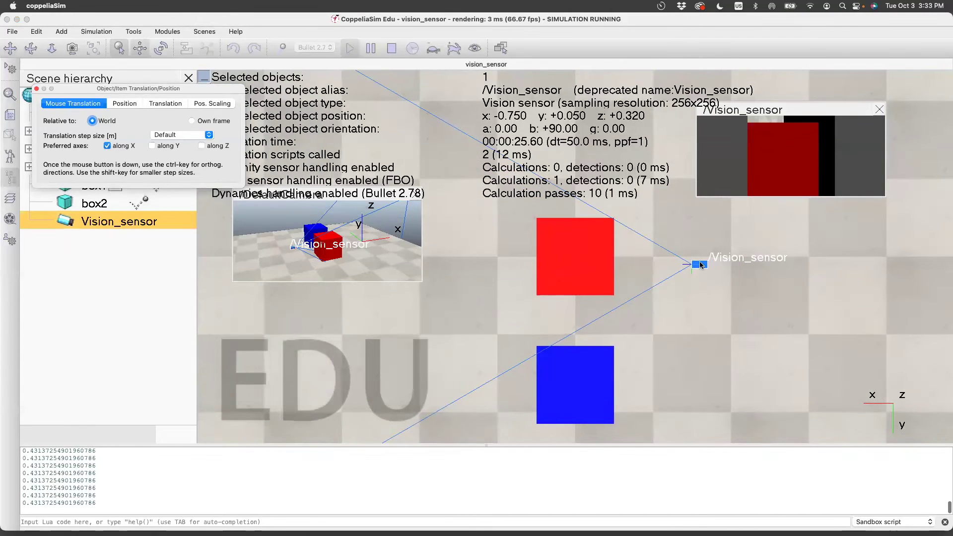
{"action": "left_click_drag", "start_coordinate": [698, 263], "coordinate": [730, 258]}
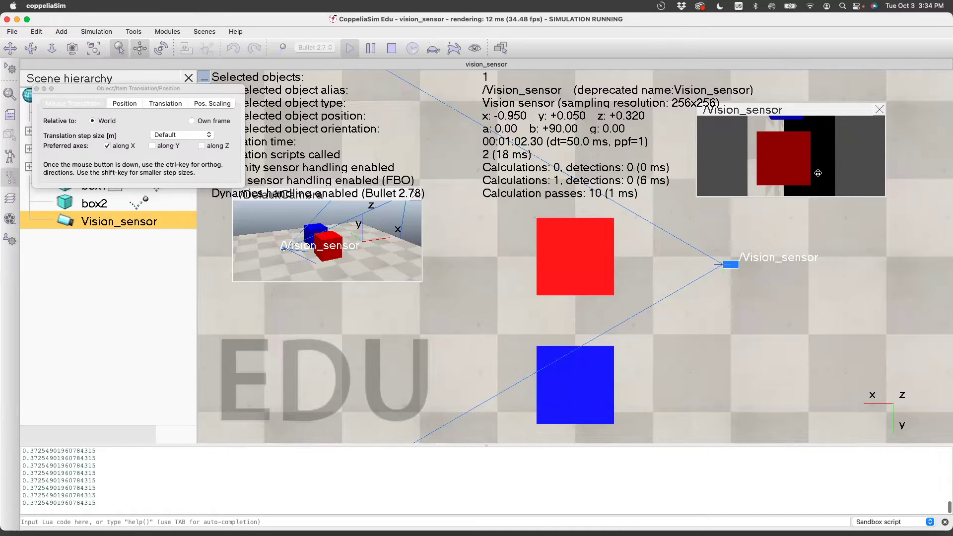
{"action": "left_click", "coordinate": [391, 48]}
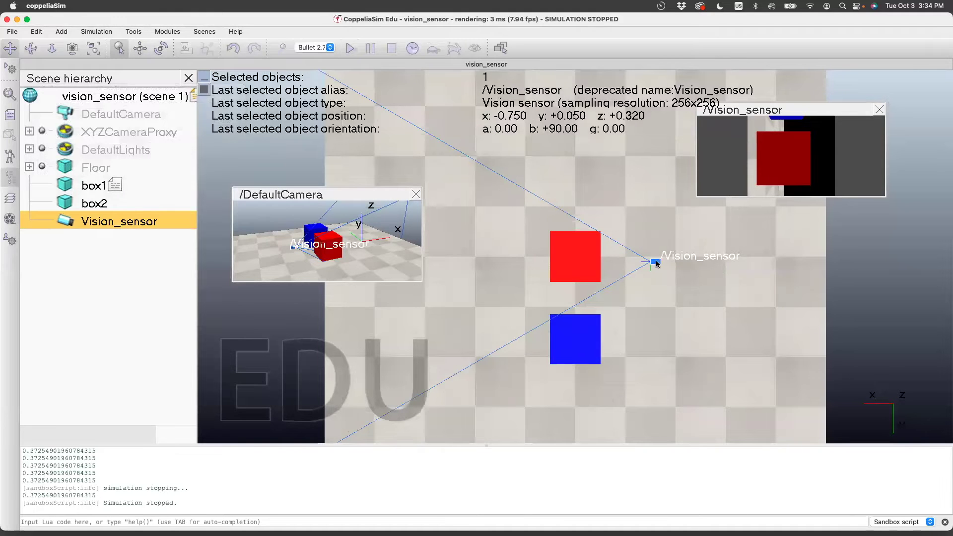
Set the vision sensor's gamma orientation to +90° and restart the simulation.
{"action": "left_click", "coordinate": [161, 48]}
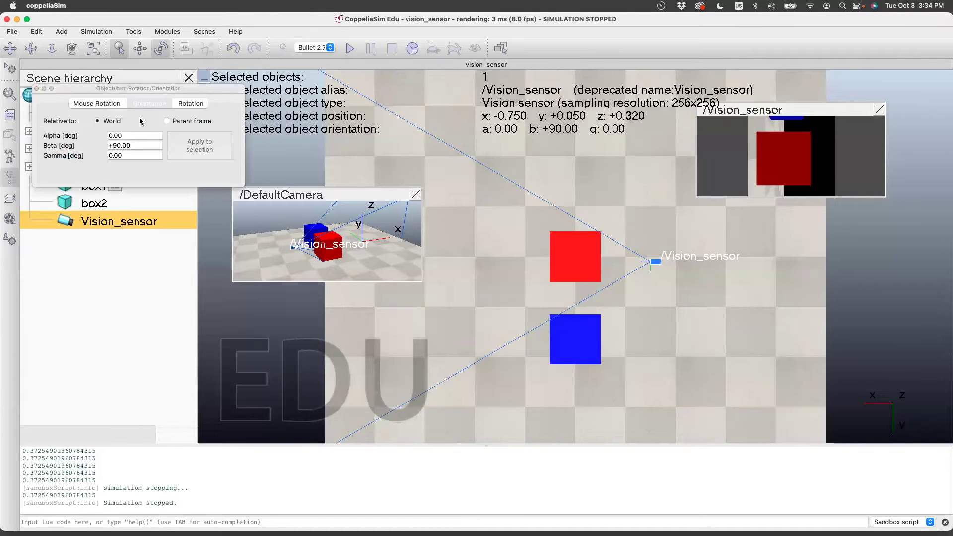
{"action": "left_click", "coordinate": [133, 133]}
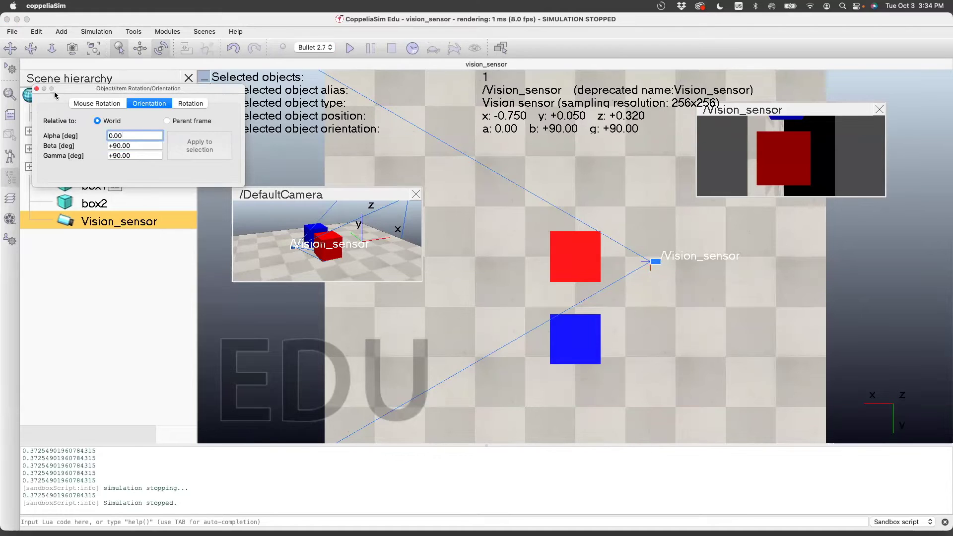
{"action": "left_click", "coordinate": [36, 89]}
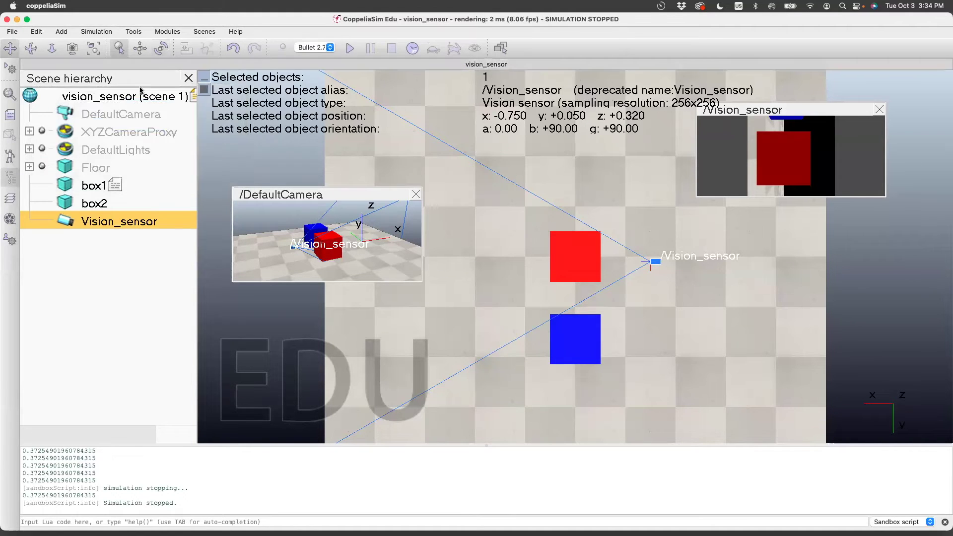
{"action": "left_click", "coordinate": [352, 45]}
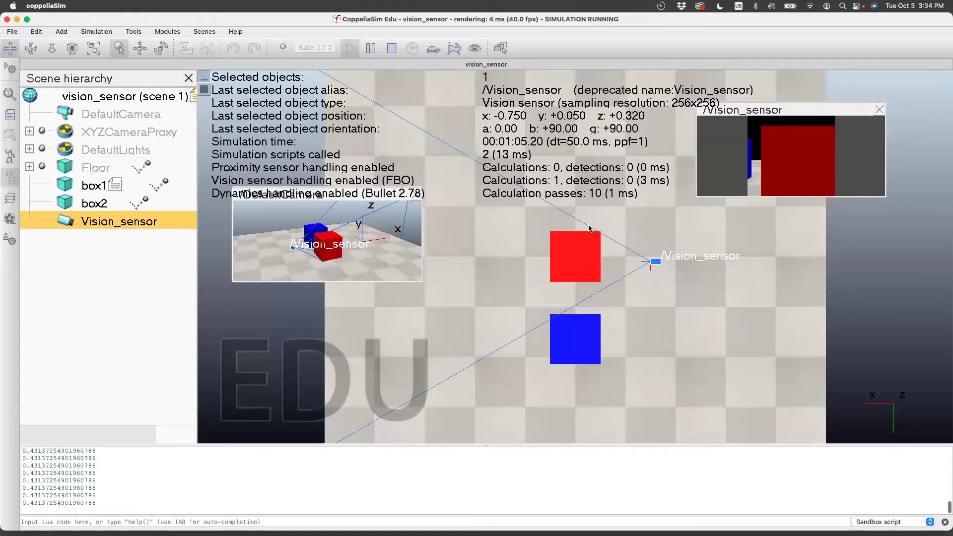
Stop the simulation, change the vision sensor's perspective angle to 20°, and run it again.
{"action": "left_click", "coordinate": [392, 48]}
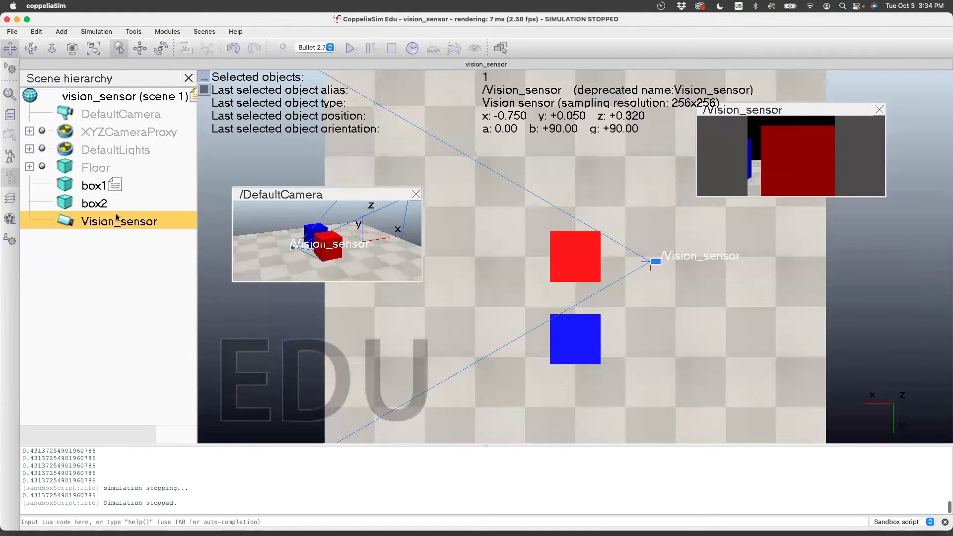
{"action": "double_click", "coordinate": [69, 222]}
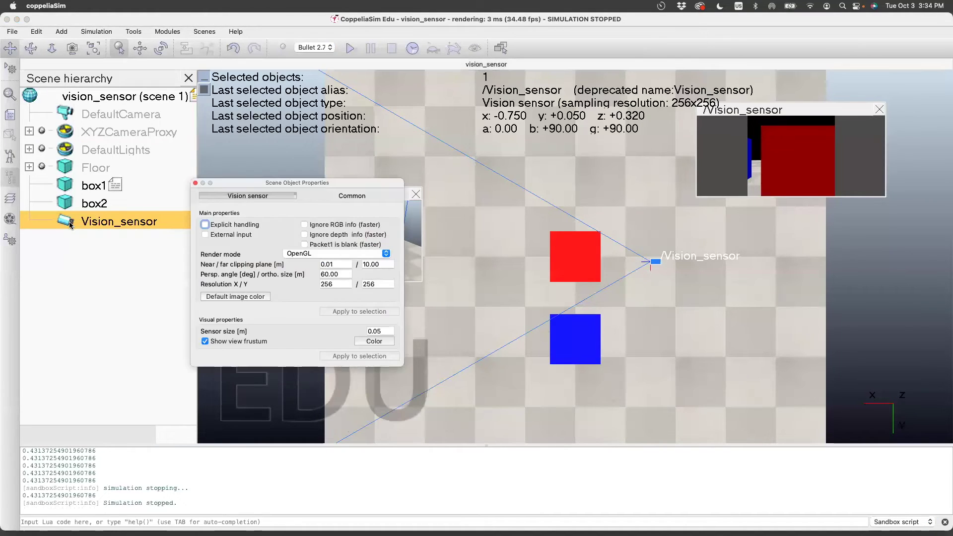
{"action": "left_click", "coordinate": [322, 275]}
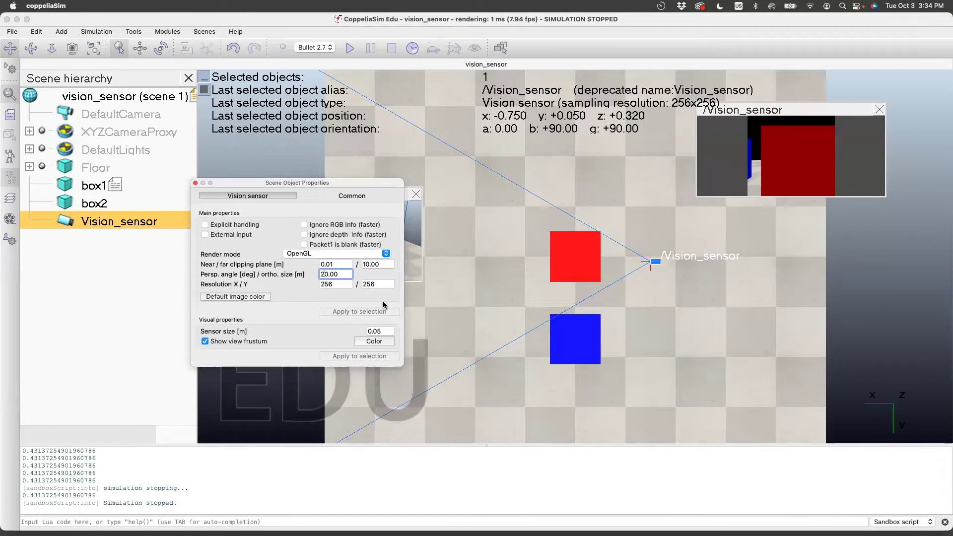
{"action": "key", "text": "Return"}
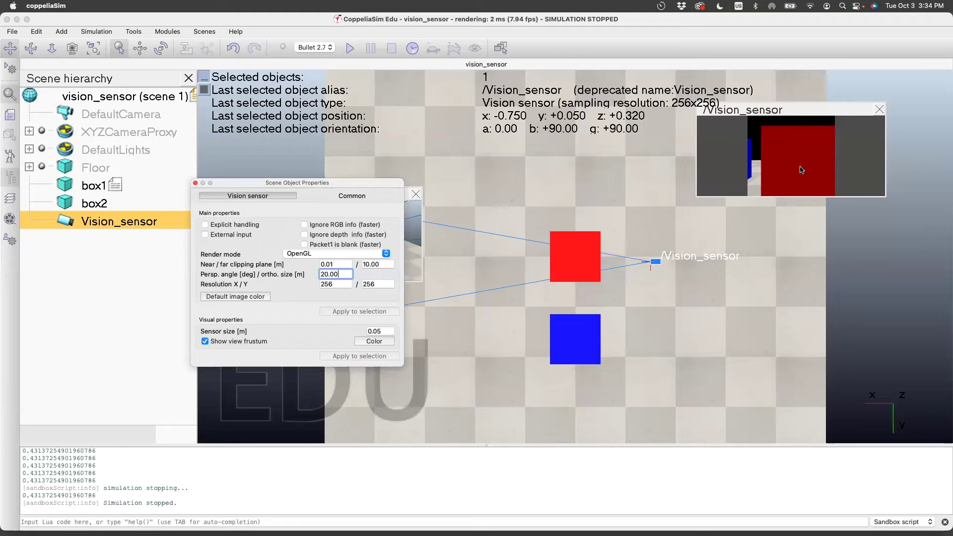
{"action": "left_click", "coordinate": [196, 183]}
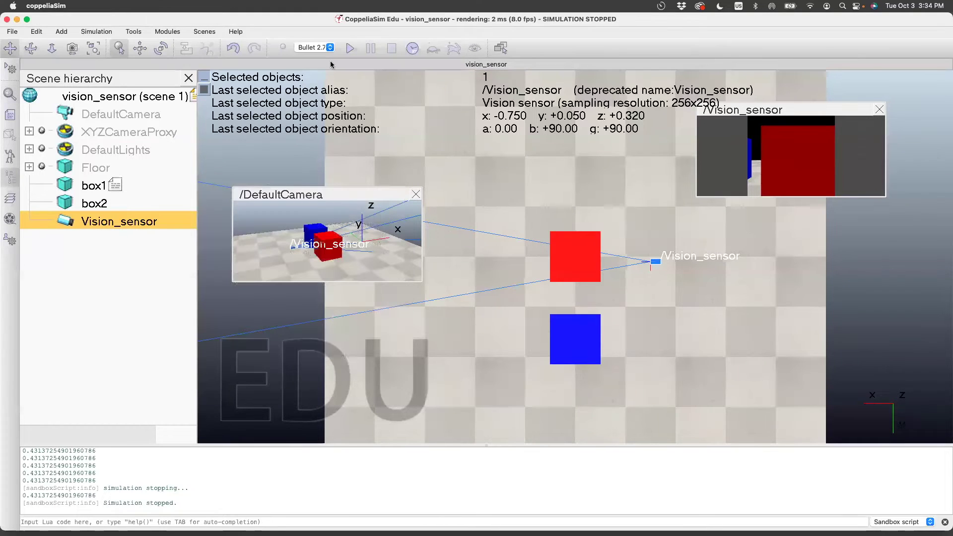
{"action": "left_click", "coordinate": [350, 48]}
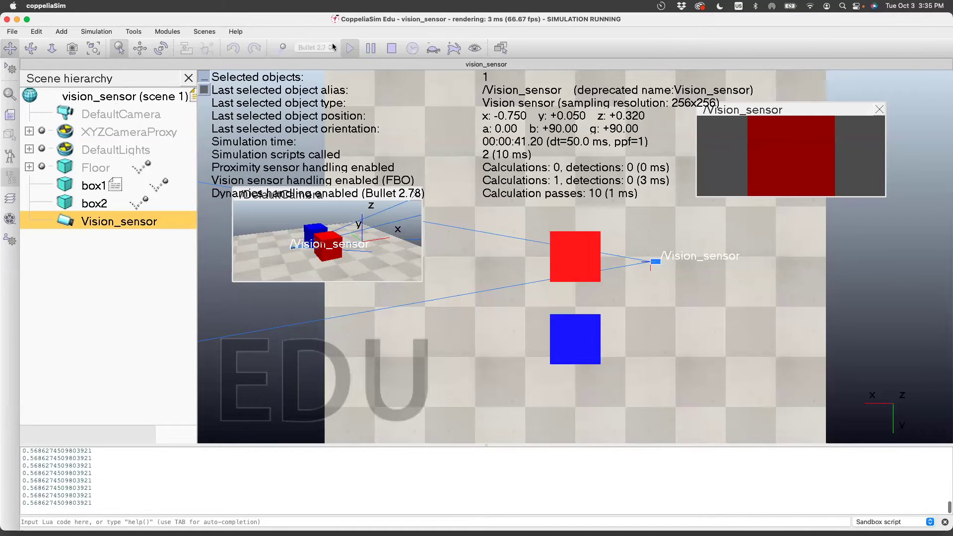
In box1's child script, duplicate the avg_red line as avg_green reading packet index 12.
{"action": "double_click", "coordinate": [118, 187]}
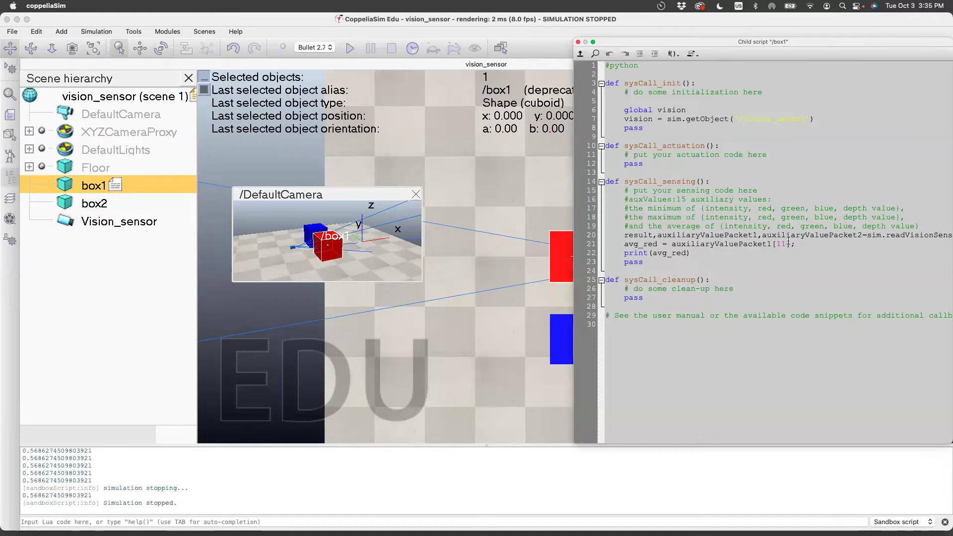
{"action": "left_click_drag", "start_coordinate": [795, 245], "coordinate": [630, 246]}
{"action": "key", "text": "super+c"}
{"action": "key", "text": "Right"}
{"action": "key", "text": "Return"}
{"action": "key", "text": "super+v"}
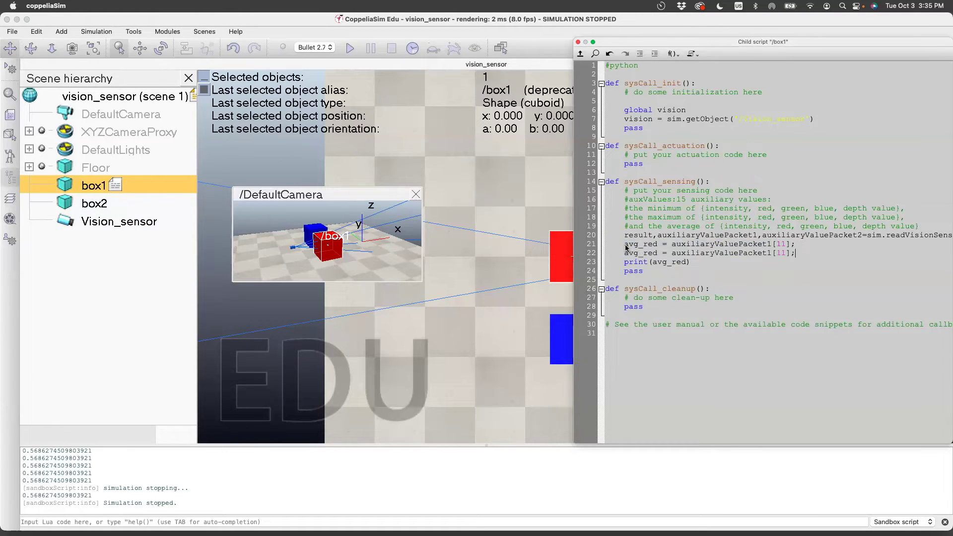
{"action": "left_click", "coordinate": [785, 253]}
{"action": "key", "text": "BackSpace"}
{"action": "type", "text": "2"}
{"action": "left_click_drag", "start_coordinate": [657, 254], "coordinate": [642, 254]}
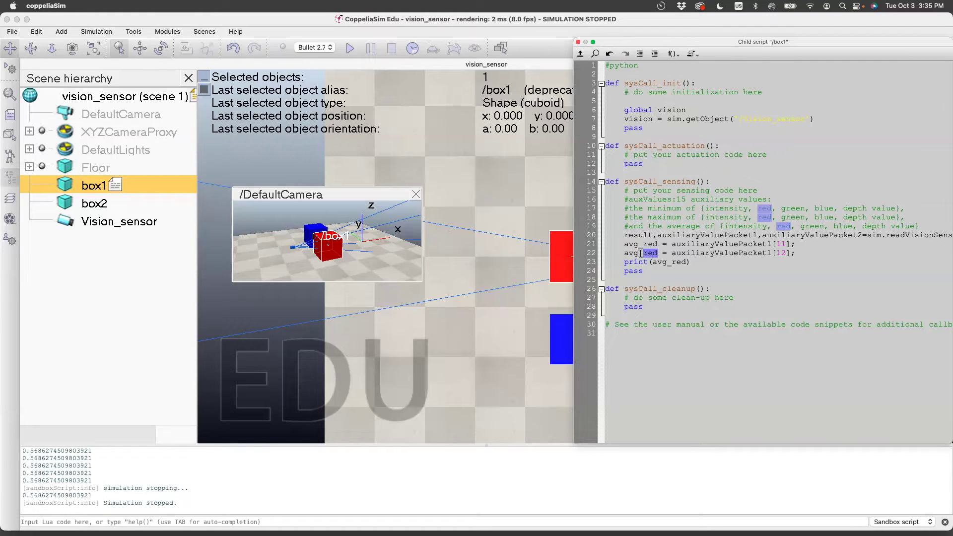
{"action": "type", "text": "green"}
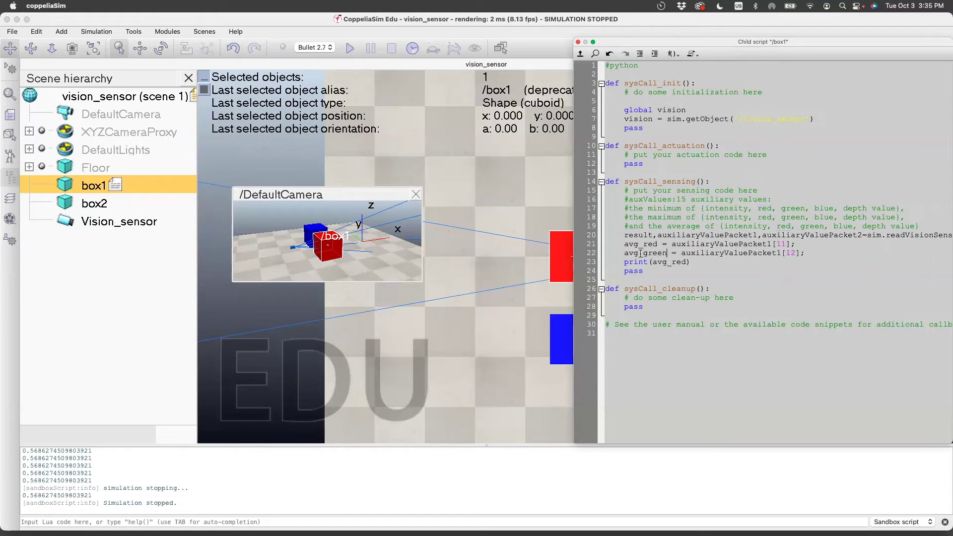
Duplicate the avg_green line as avg_blue reading packet index 13.
{"action": "left_click_drag", "start_coordinate": [806, 253], "coordinate": [624, 254]}
{"action": "key", "text": "super+c"}
{"action": "left_click", "coordinate": [624, 253]}
{"action": "key", "text": "super+v"}
{"action": "key", "text": "Return"}
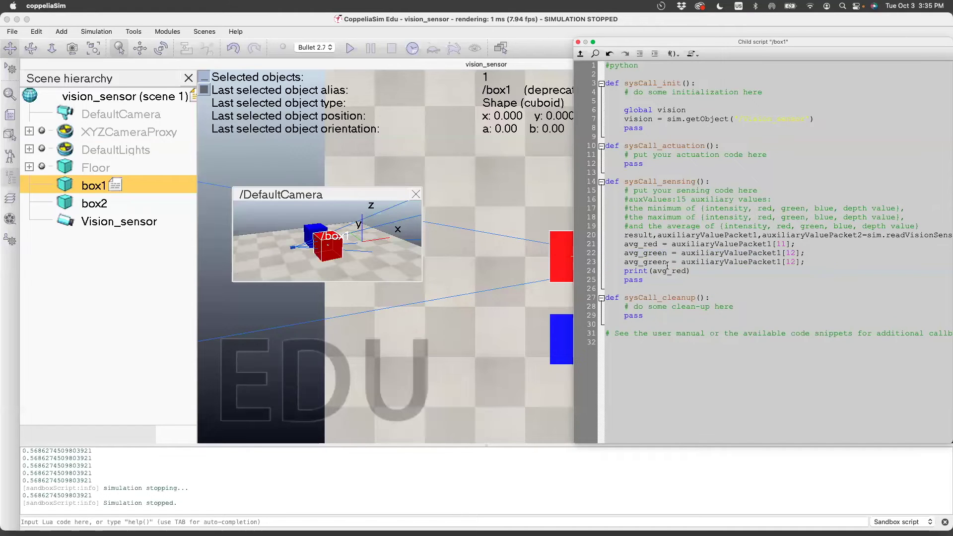
{"action": "double_click", "coordinate": [655, 262]}
{"action": "type", "text": "blue"}
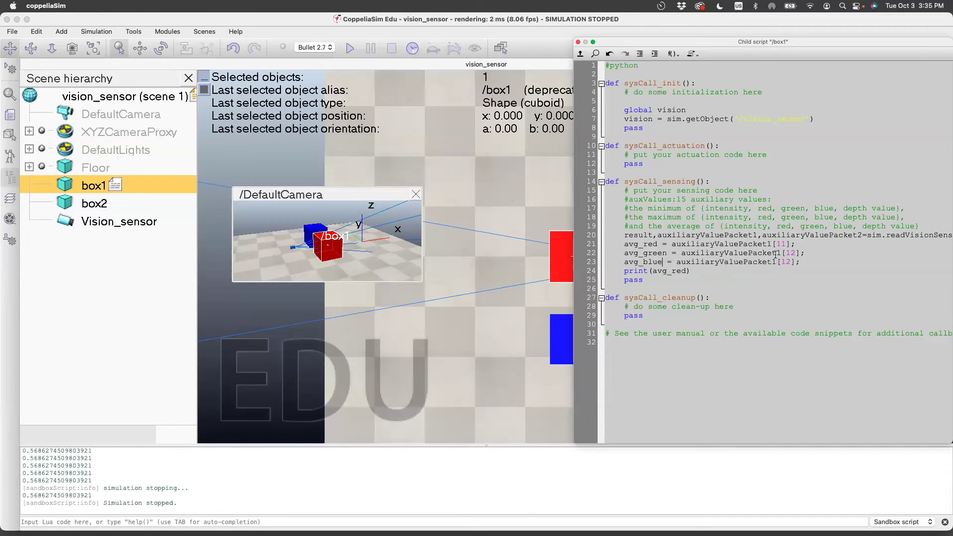
{"action": "type", "text": "3"}
Rewrite the print to output str(avg_red), str(avg_green) and str(avg_blue) joined by separators.
{"action": "left_click", "coordinate": [691, 272]}
{"action": "key", "text": "Return"}
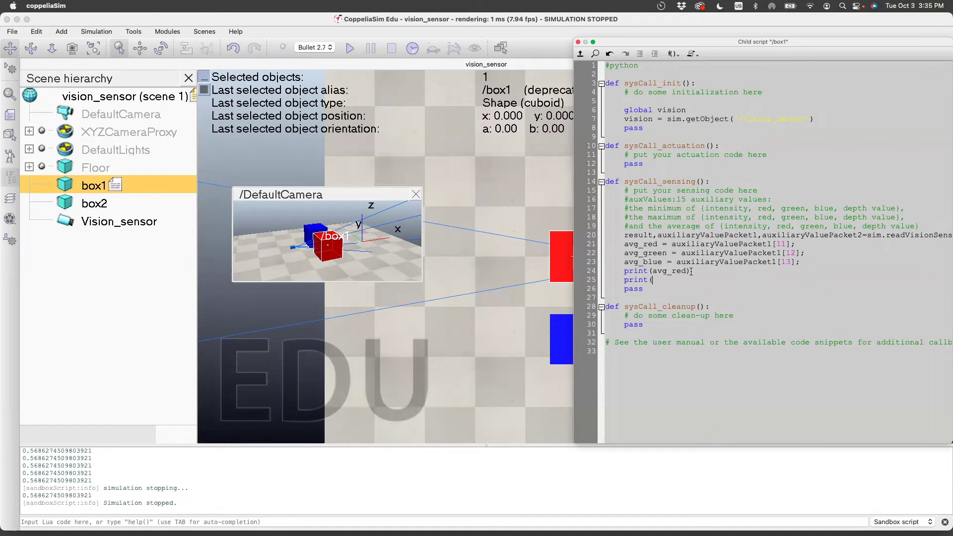
{"action": "type", "text": "print(avg_"}
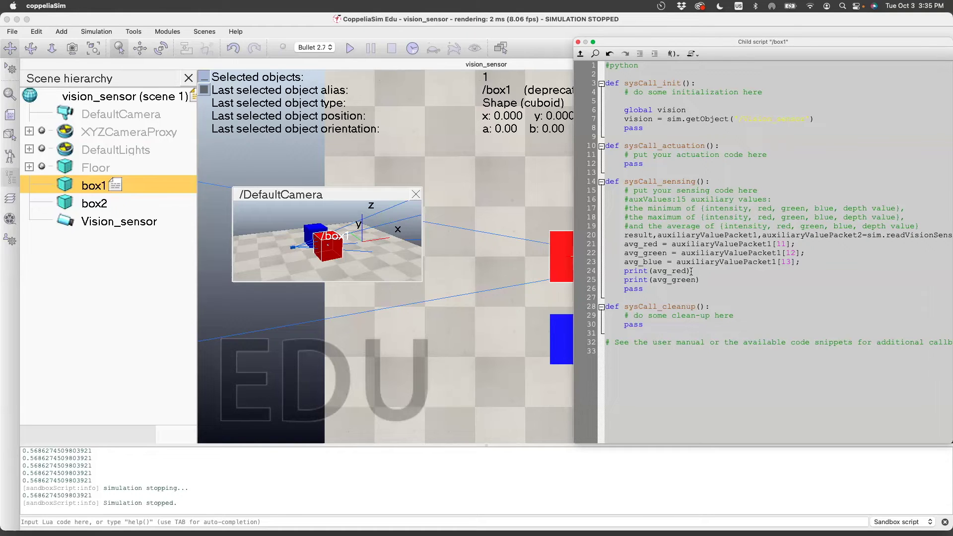
{"action": "type", "text": "green)"}
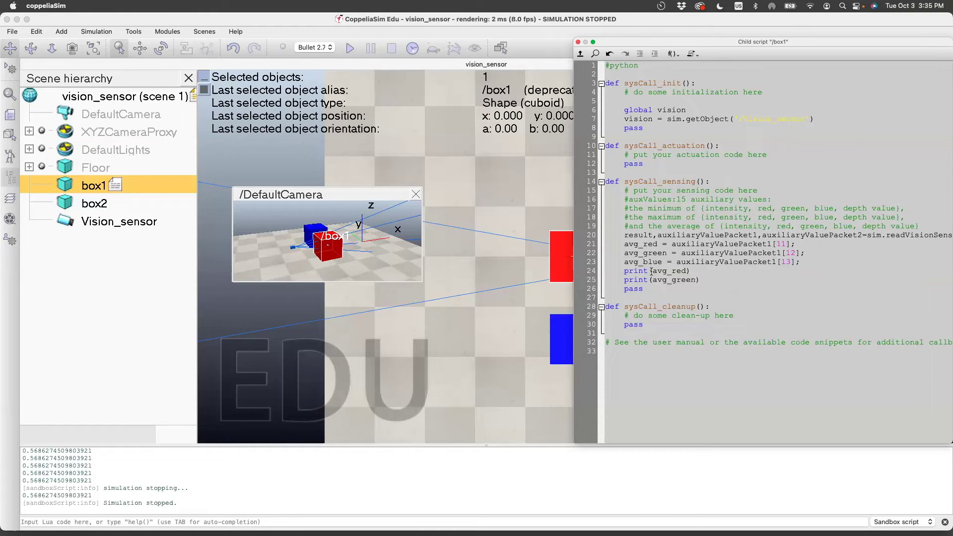
{"action": "key", "text": "shift+End"}
{"action": "key", "text": "BackSpace"}
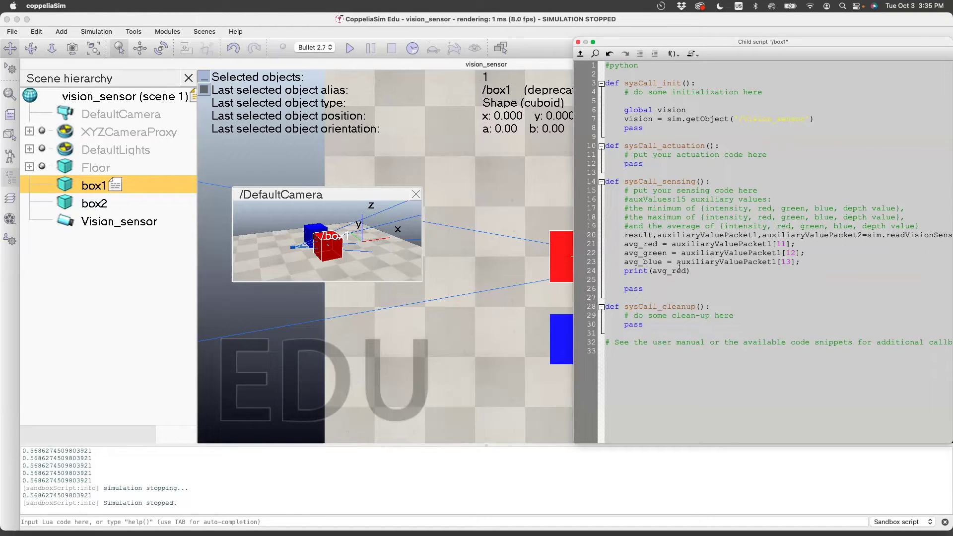
{"action": "key", "text": "BackSpace"}
{"action": "key", "text": "BackSpace"}
{"action": "key", "text": "BackSpace"}
{"action": "key", "text": "BackSpace"}
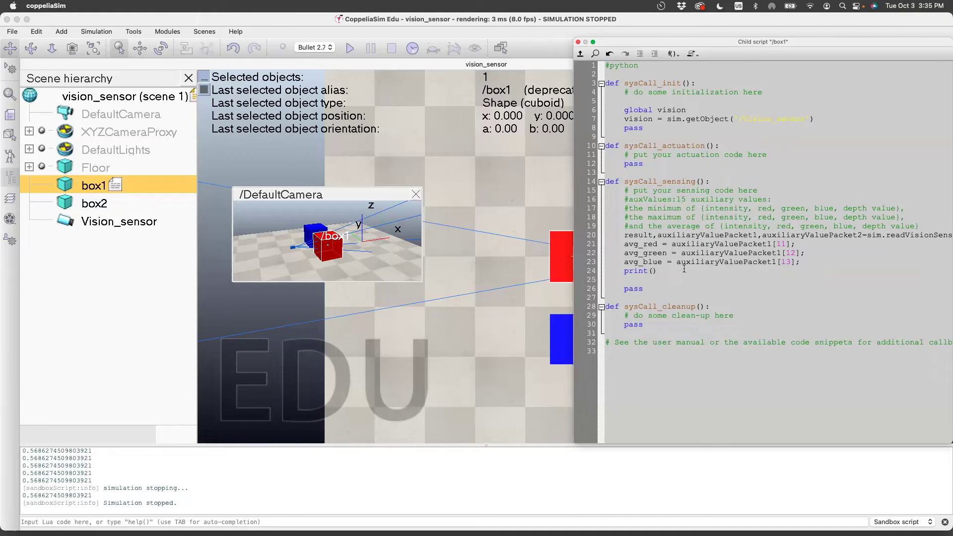
{"action": "type", "text": "str(avg_red)+'"}
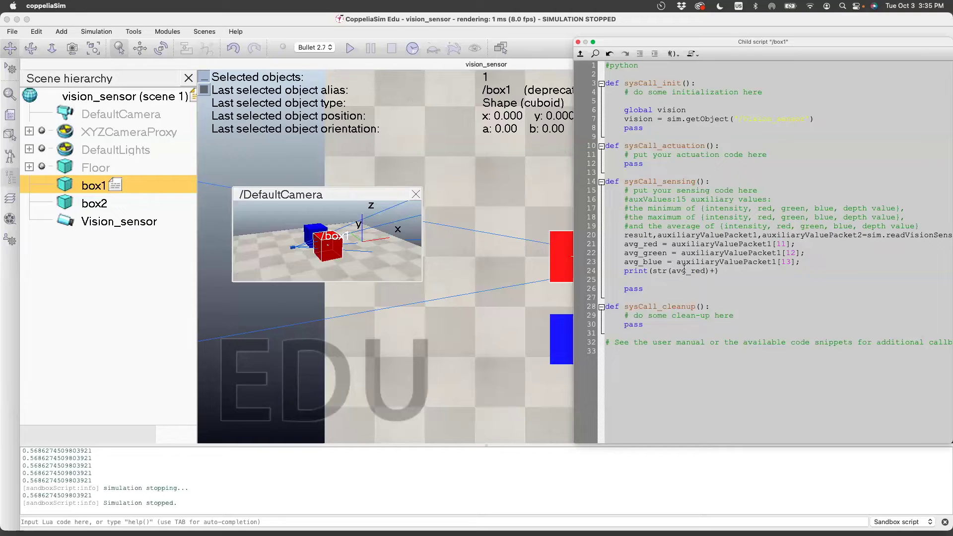
{"action": "type", "text": " '+str(avg_green"}
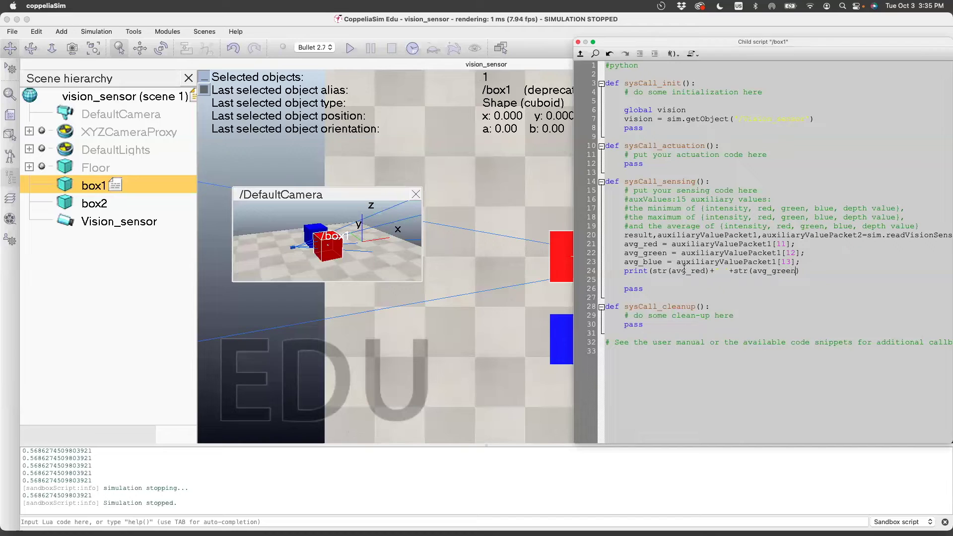
{"action": "type", "text": ")"}
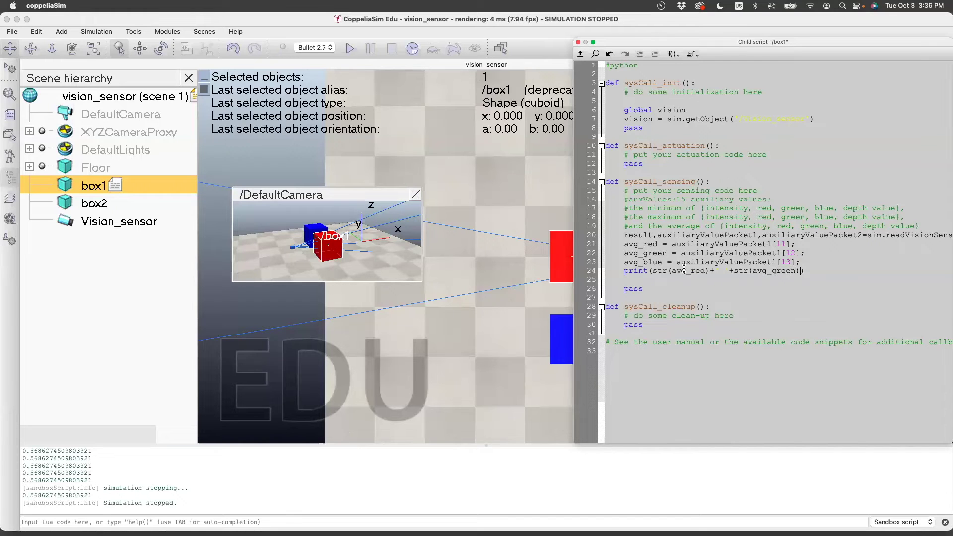
{"action": "type", "text": "+' '"}
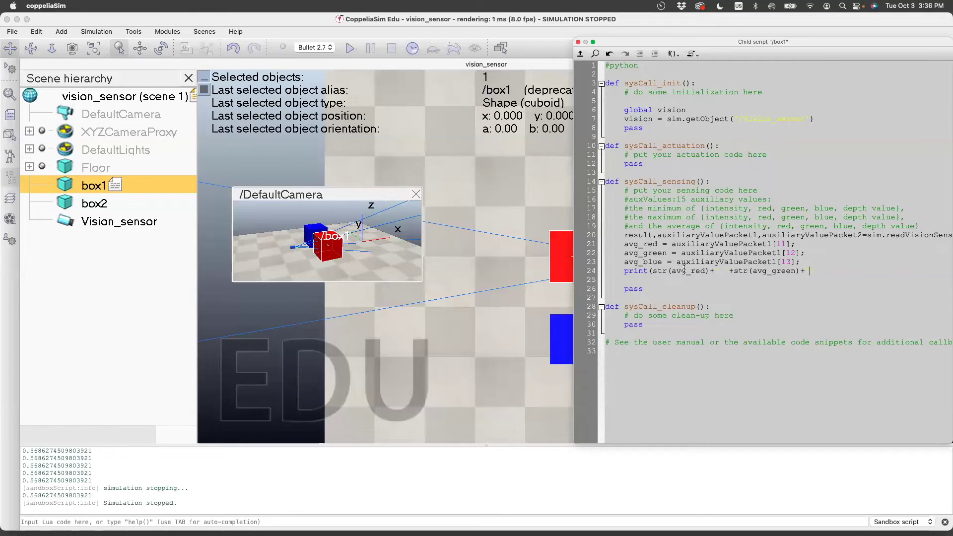
{"action": "type", "text": "+st"}
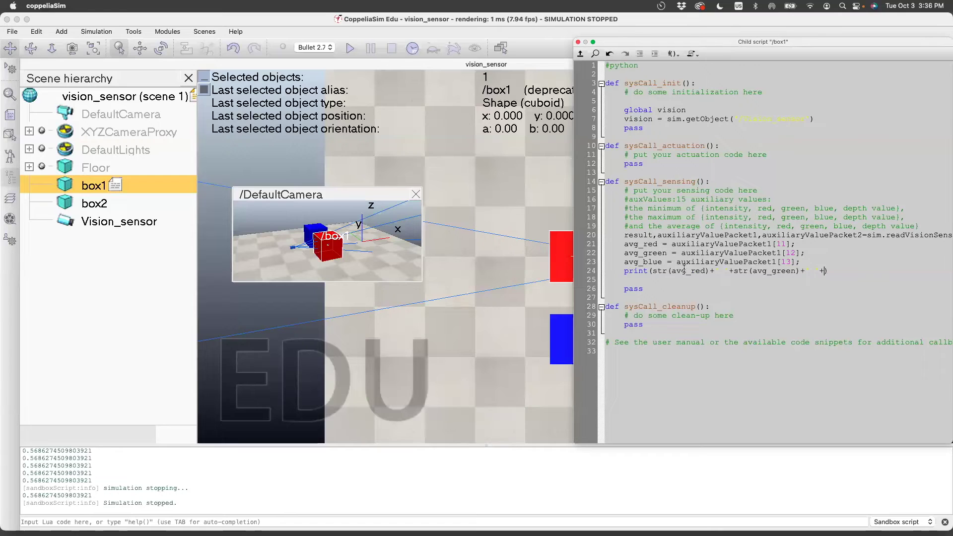
{"action": "type", "text": "r(avg_blue"}
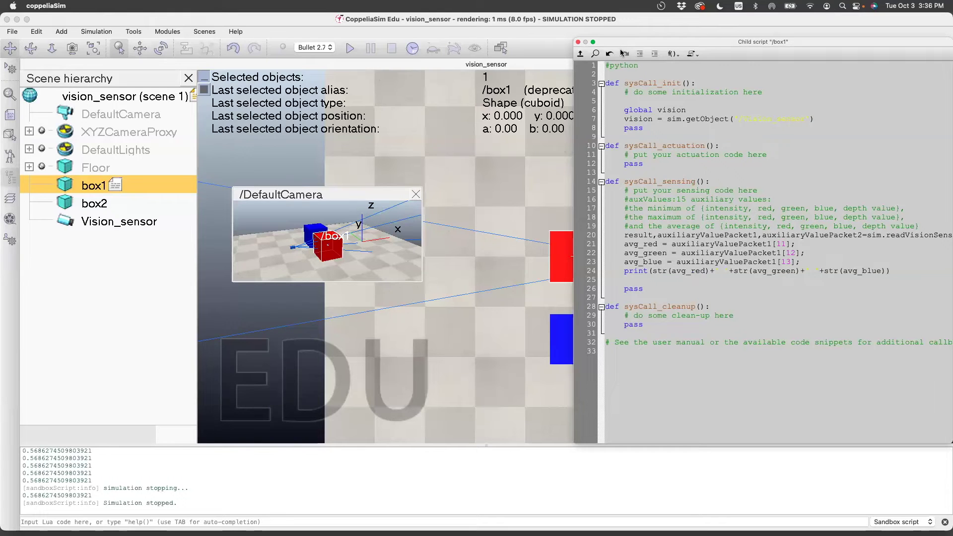
Add the missing comma to the second separator string in the print line.
{"action": "left_click_drag", "start_coordinate": [615, 42], "coordinate": [628, 41]}
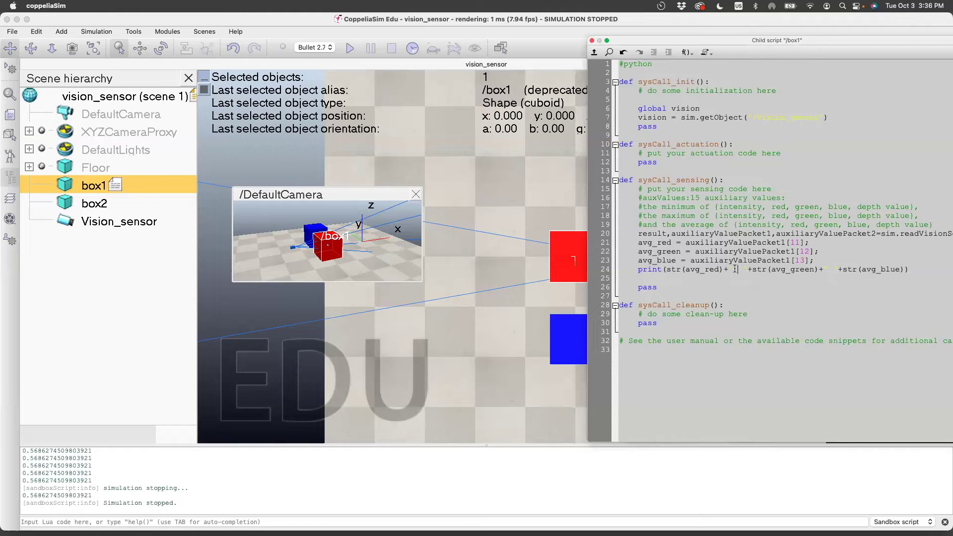
{"action": "left_click", "coordinate": [831, 269]}
{"action": "type", "text": ","}
Run the simulation, check the console shows averages like 0.569, 0.0, 0.0, then stop.
{"action": "left_click_drag", "start_coordinate": [651, 41], "coordinate": [680, 85]}
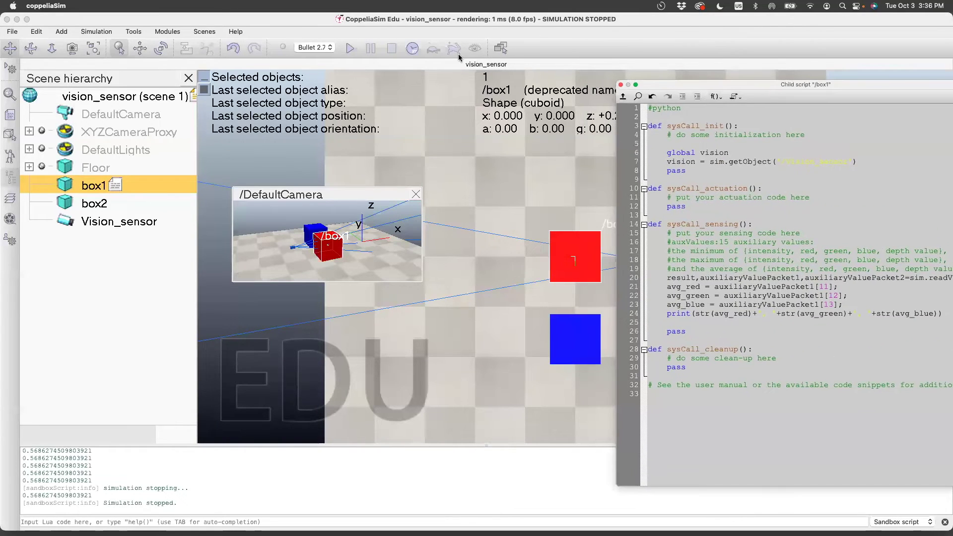
{"action": "left_click", "coordinate": [350, 49]}
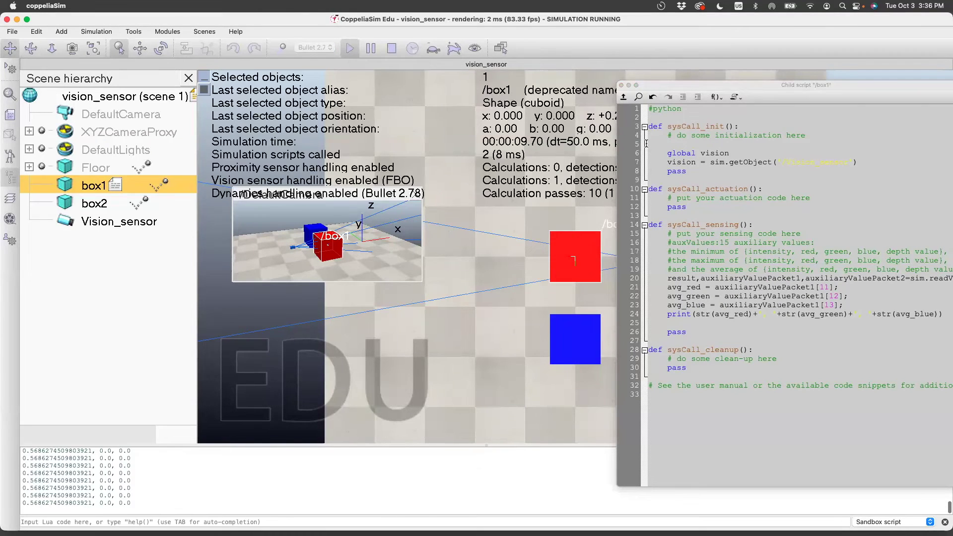
{"action": "left_click_drag", "start_coordinate": [653, 86], "coordinate": [555, 289]}
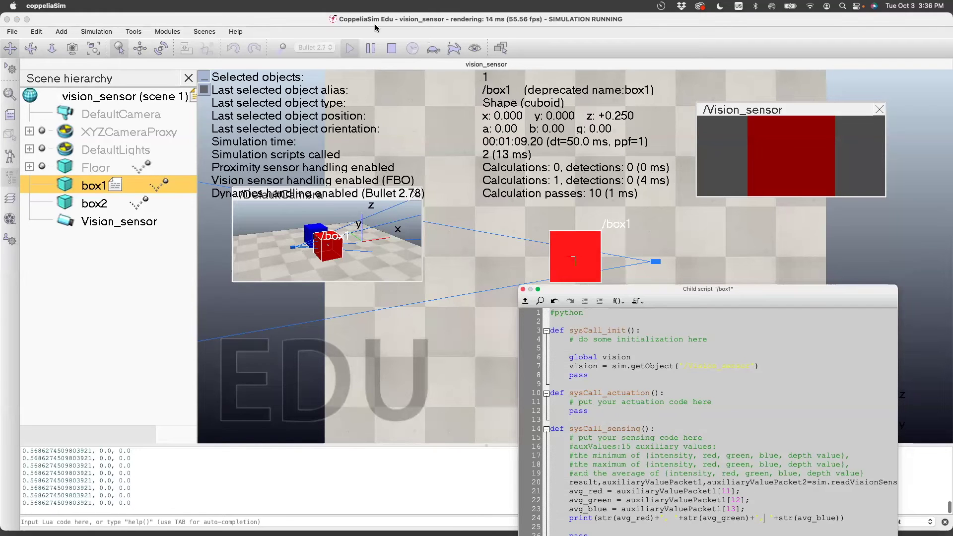
{"action": "left_click", "coordinate": [391, 48]}
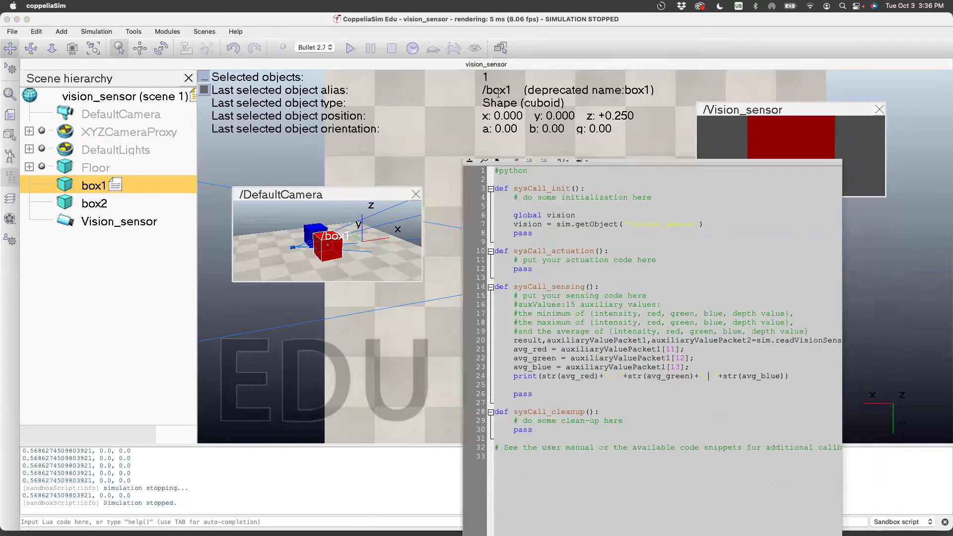
Add avg = math.sqrt(avg_red*avg_red + avg_blue*avg_blue + avg_green*avg_green) after avg_blue.
{"action": "left_click", "coordinate": [694, 312]}
{"action": "key", "text": "Return"}
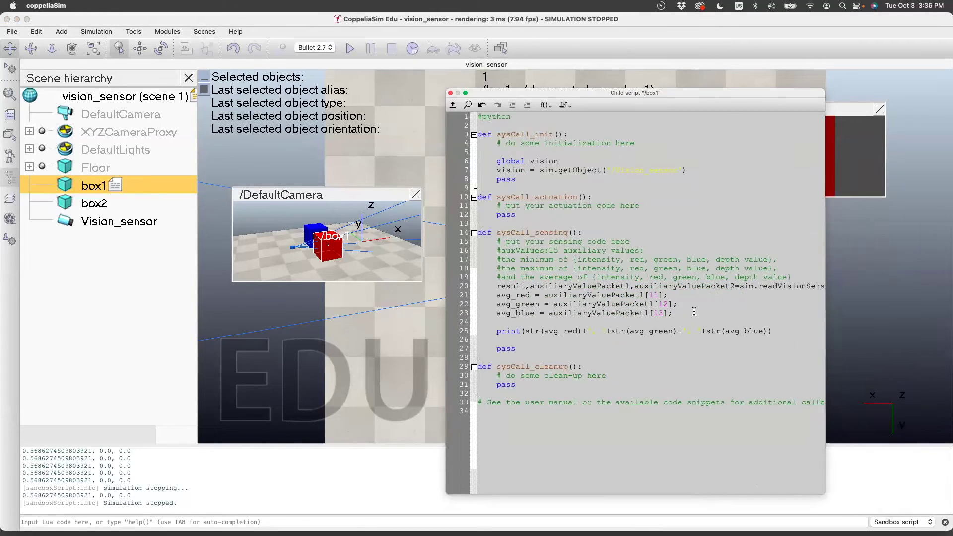
{"action": "type", "text": "avg = "}
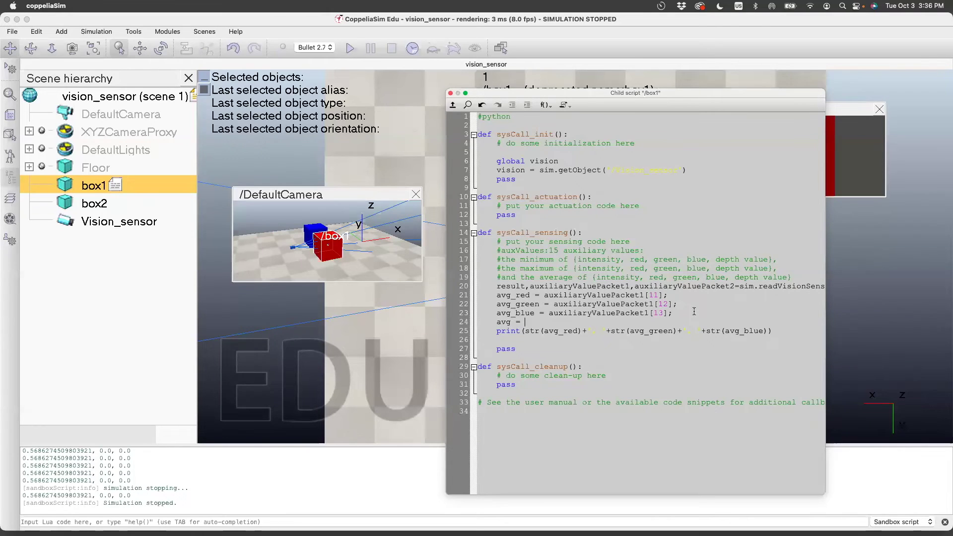
{"action": "type", "text": "math.sqrt(avg_red*avg_red + avg_blue*avg_blue + avg_green*av"}
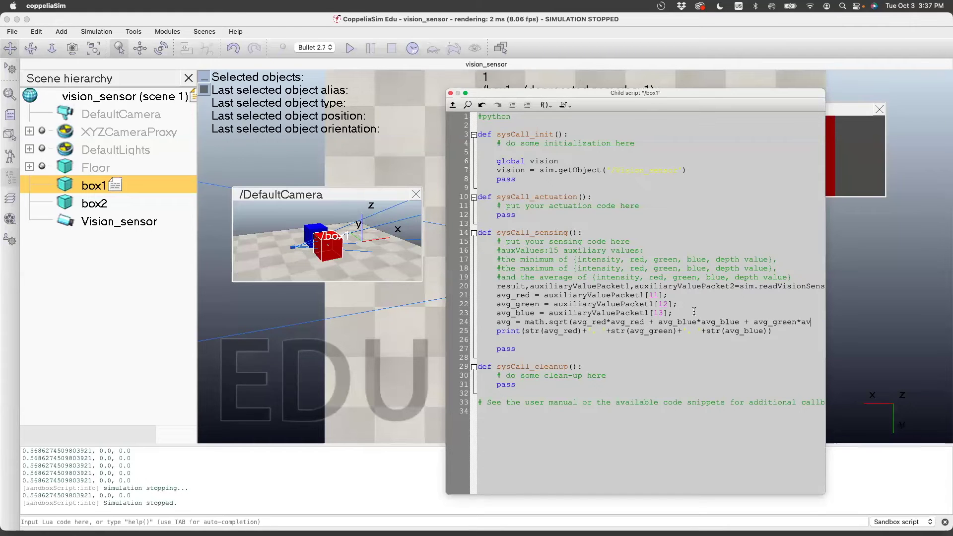
{"action": "type", "text": "g_green);"}
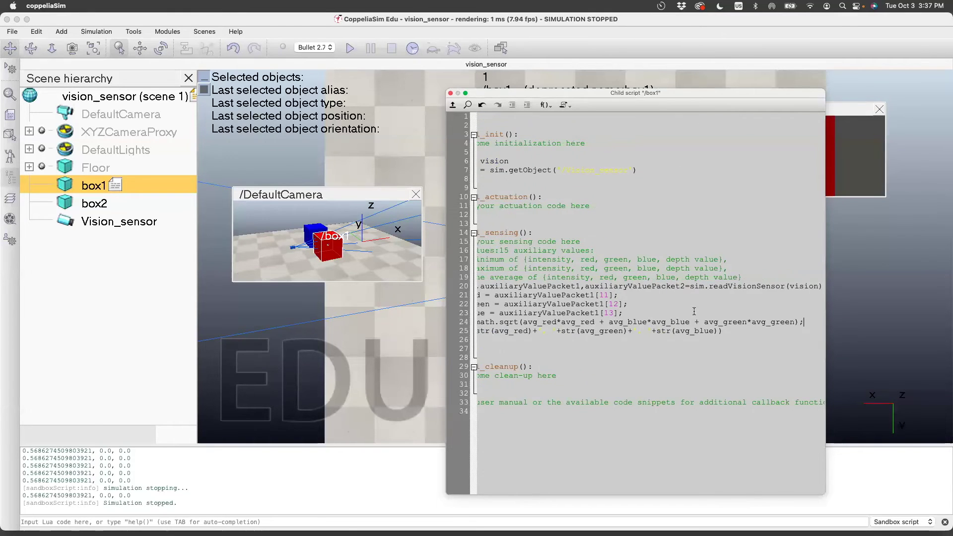
{"action": "scroll", "coordinate": [672, 347], "scroll_direction": "left", "scroll_amount": 3}
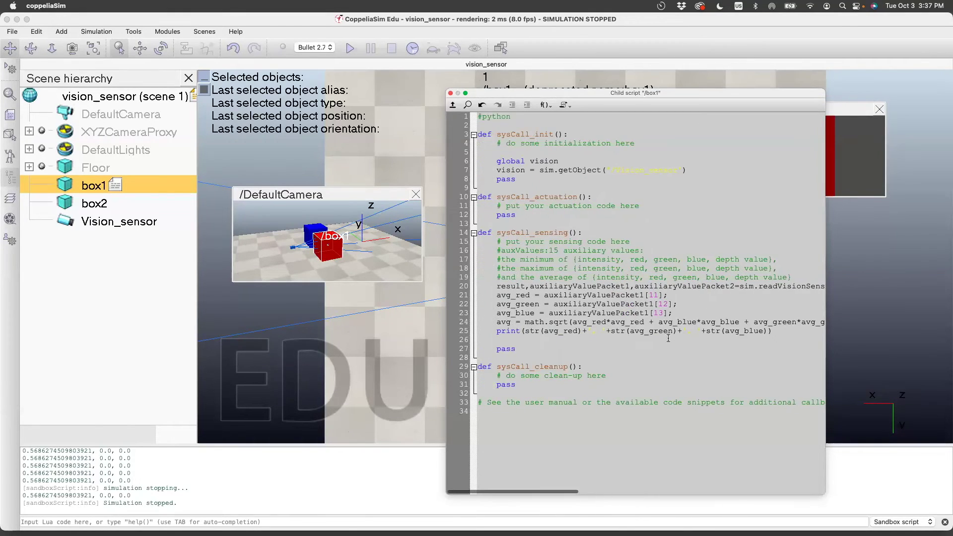
Comment out the old print and add red, blue and green lines dividing each average by avg.
{"action": "left_click", "coordinate": [497, 331]}
{"action": "type", "text": "#"}
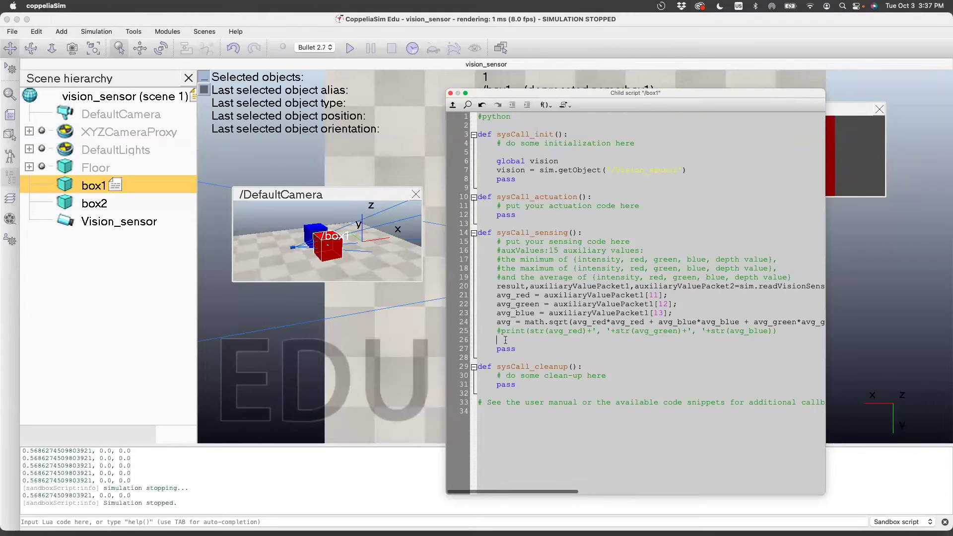
{"action": "type", "text": "red = avg_red / avg"}
{"action": "key", "text": "Return"}
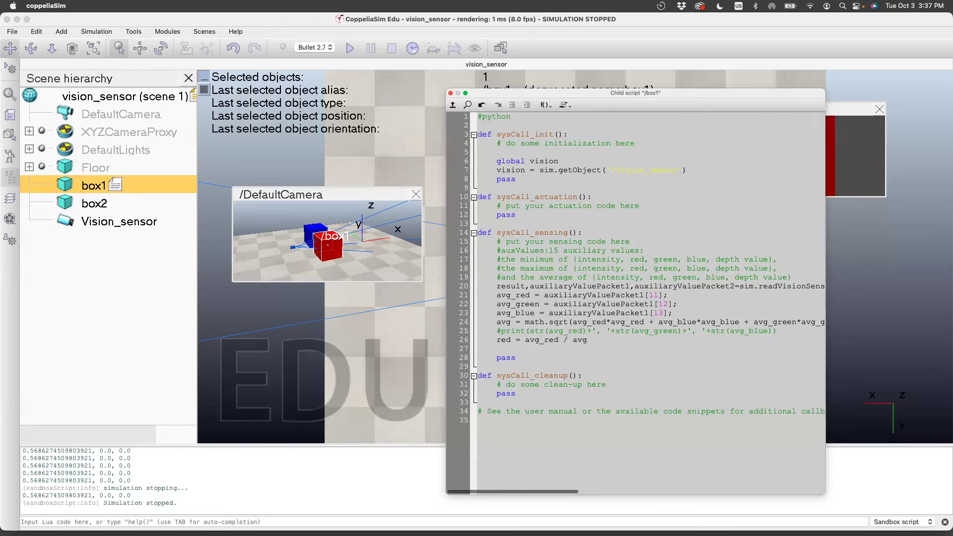
{"action": "type", "text": "blue = "}
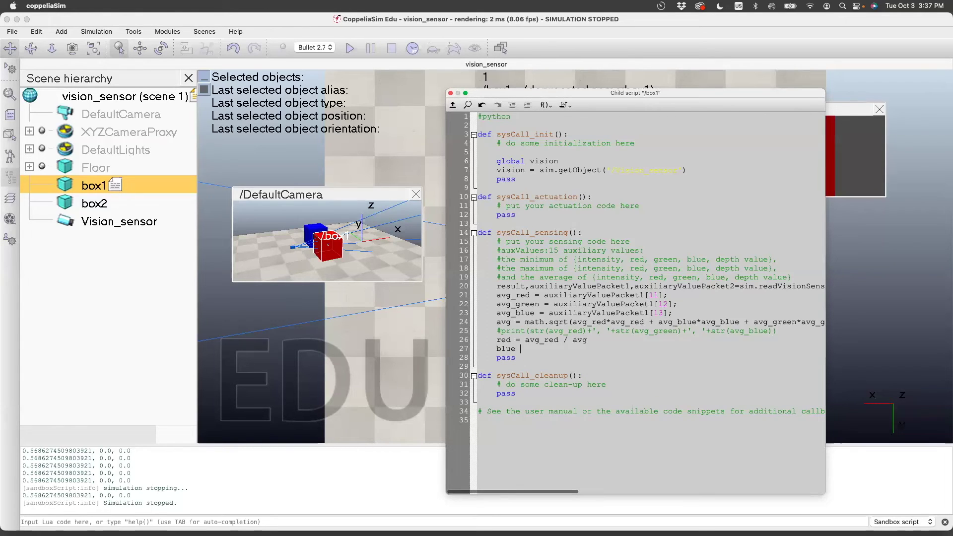
{"action": "type", "text": "avg_blue /"}
{"action": "key", "text": "BackSpace"}
{"action": "key", "text": "BackSpace"}
{"action": "key", "text": "BackSpace"}
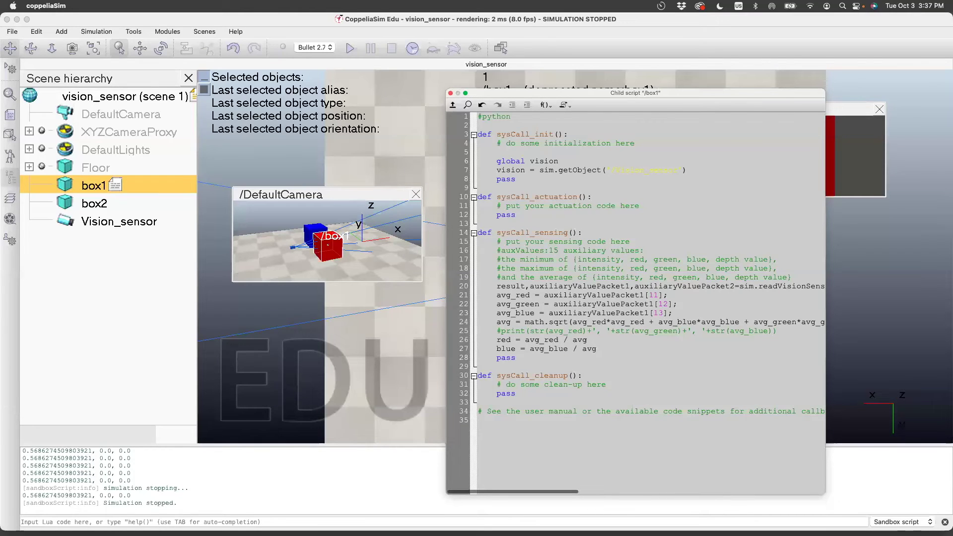
{"action": "key", "text": "Return"}
{"action": "type", "text": "green = avg_green  "}
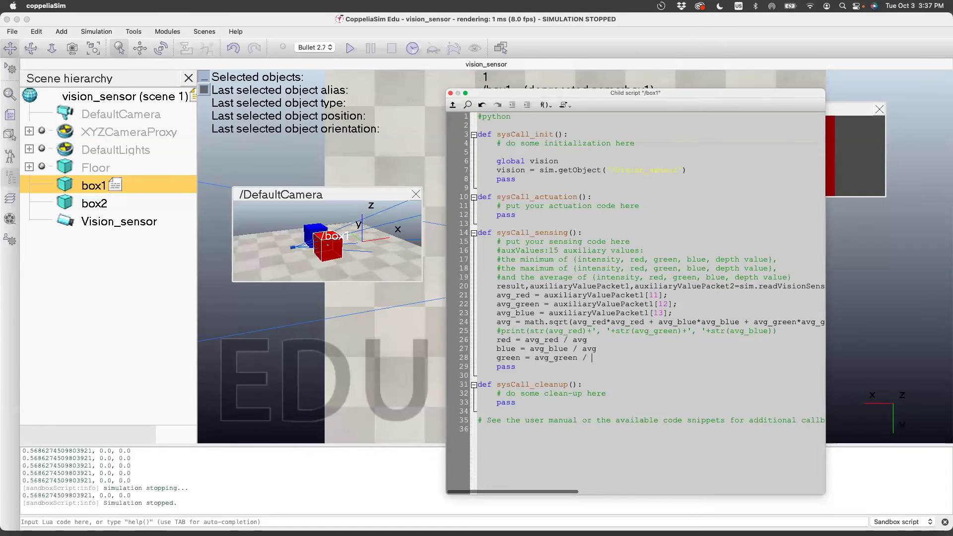
{"action": "type", "text": "/ avg"}
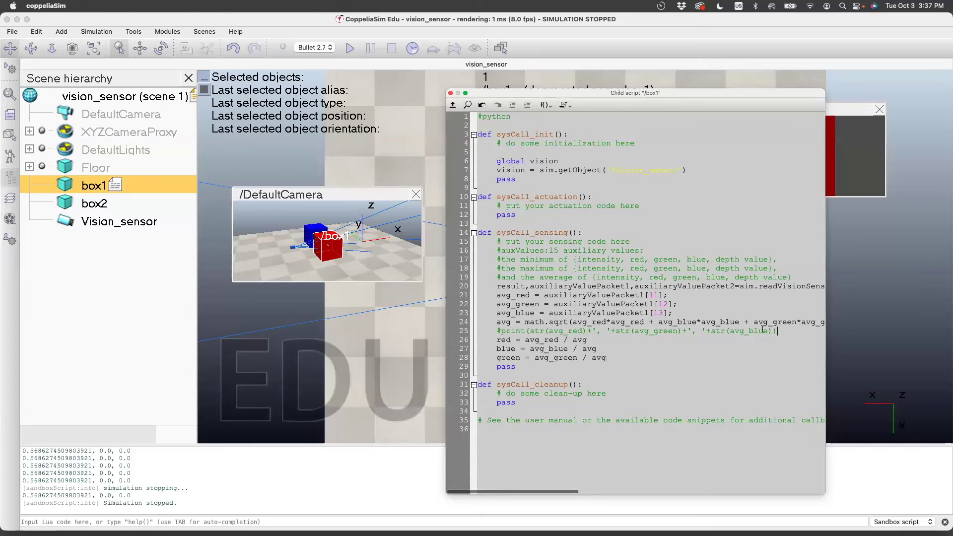
Add an uncommented copy of the print line that outputs normalized red, green and blue.
{"action": "left_click_drag", "start_coordinate": [778, 331], "coordinate": [497, 331]}
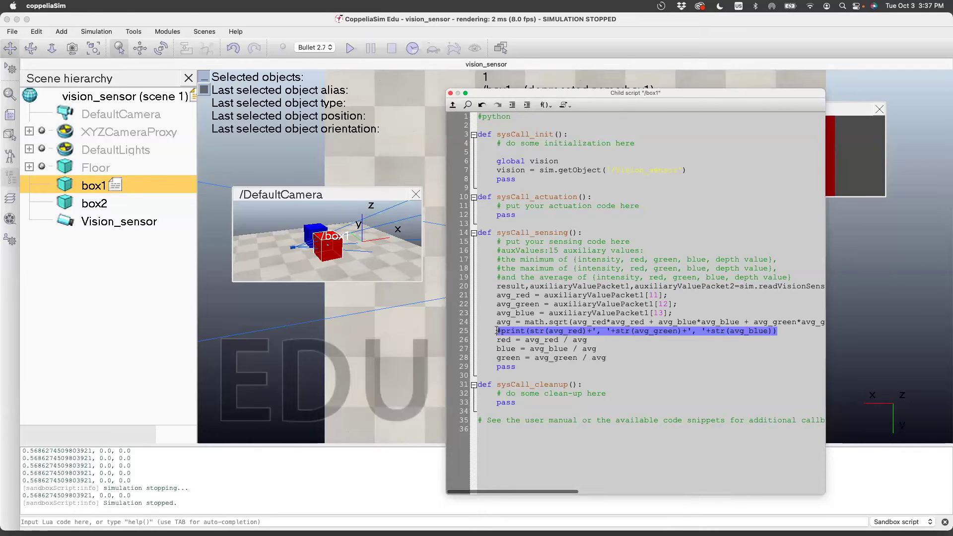
{"action": "key", "text": "super+c"}
{"action": "left_click", "coordinate": [616, 361]}
{"action": "key", "text": "Return"}
{"action": "key", "text": "super+v"}
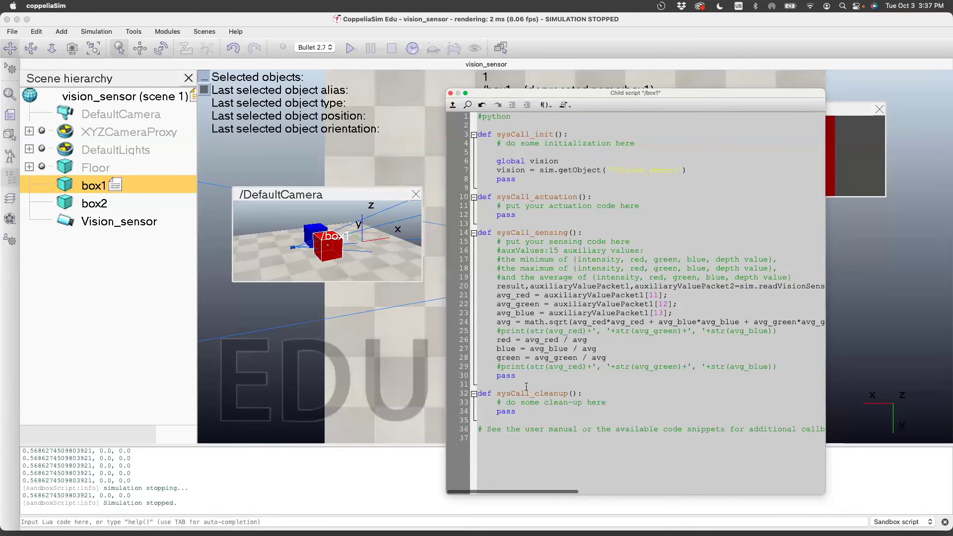
{"action": "left_click", "coordinate": [503, 366]}
{"action": "key", "text": "BackSpace"}
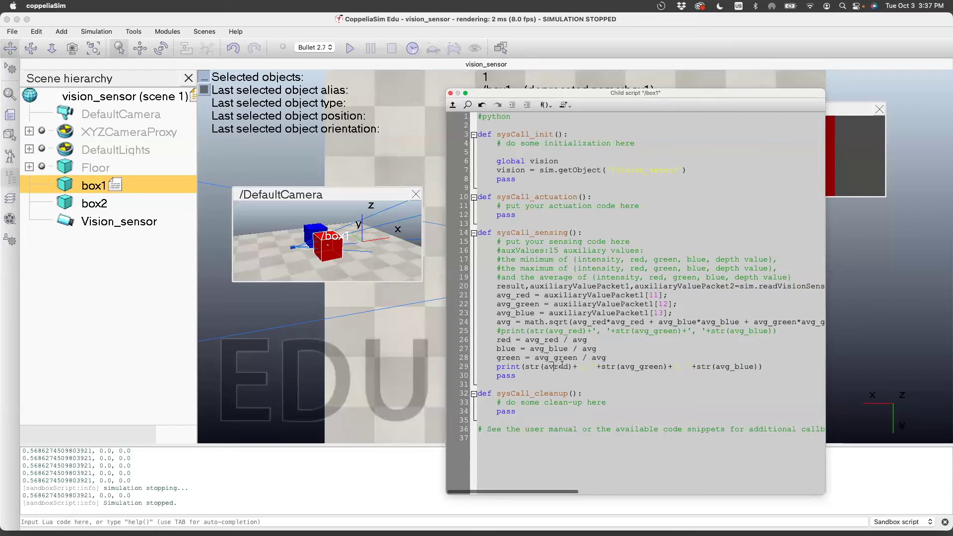
{"action": "left_click", "coordinate": [563, 366]}
{"action": "key", "text": "BackSpace"}
{"action": "key", "text": "BackSpace"}
{"action": "key", "text": "BackSpace"}
{"action": "key", "text": "BackSpace"}
{"action": "left_click", "coordinate": [630, 367]}
{"action": "key", "text": "BackSpace"}
{"action": "key", "text": "BackSpace"}
{"action": "key", "text": "BackSpace"}
{"action": "key", "text": "BackSpace"}
{"action": "left_click", "coordinate": [706, 366]}
{"action": "key", "text": "BackSpace"}
{"action": "key", "text": "BackSpace"}
{"action": "key", "text": "BackSpace"}
{"action": "key", "text": "BackSpace"}
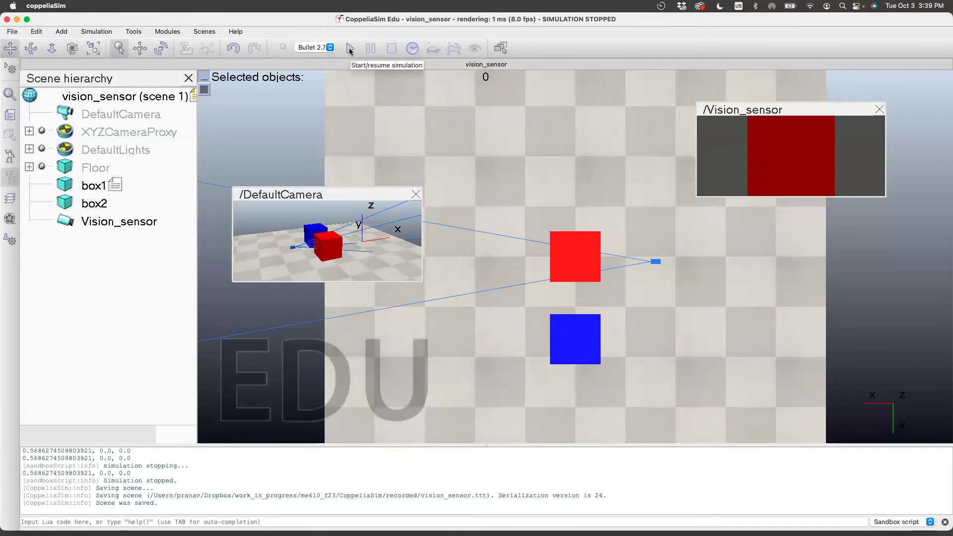
With the simulation running, drag Vision_sensor along X away and back to x -0.825 before the red box.
{"action": "left_click", "coordinate": [76, 222]}
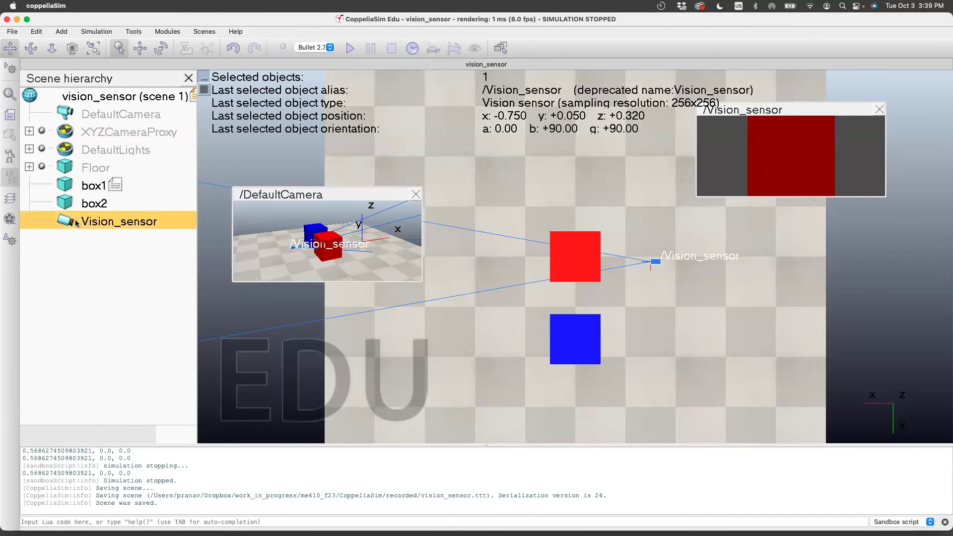
{"action": "left_click", "coordinate": [350, 49]}
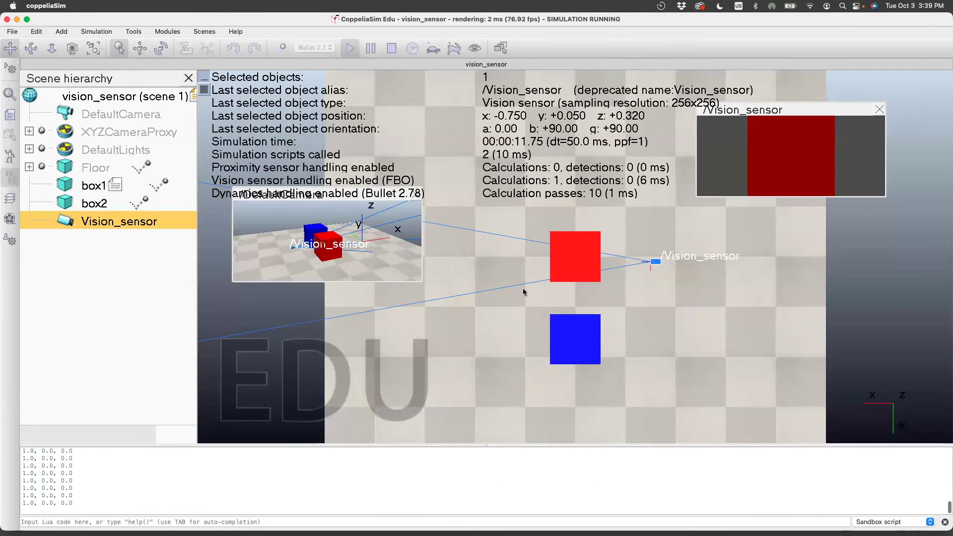
{"action": "left_click", "coordinate": [140, 48]}
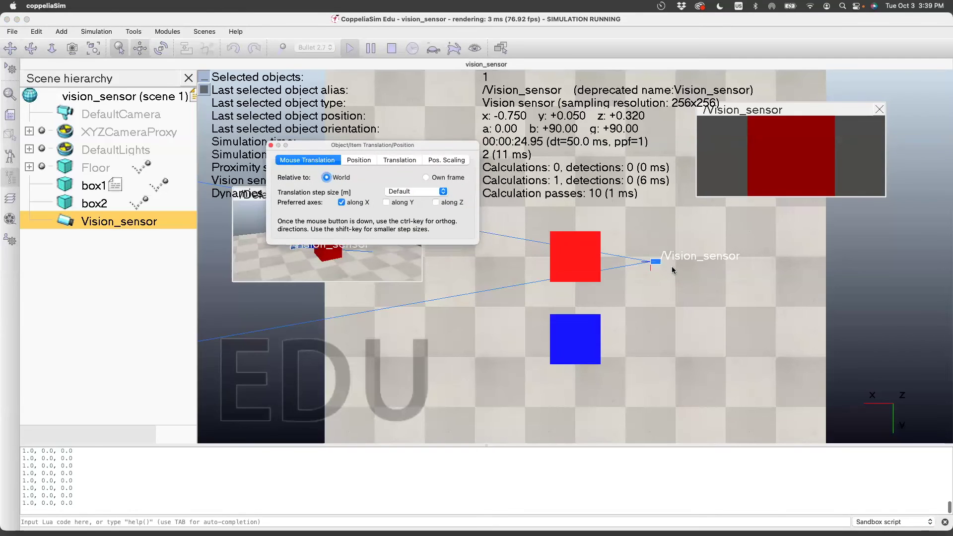
{"action": "left_click_drag", "start_coordinate": [656, 262], "coordinate": [783, 257]}
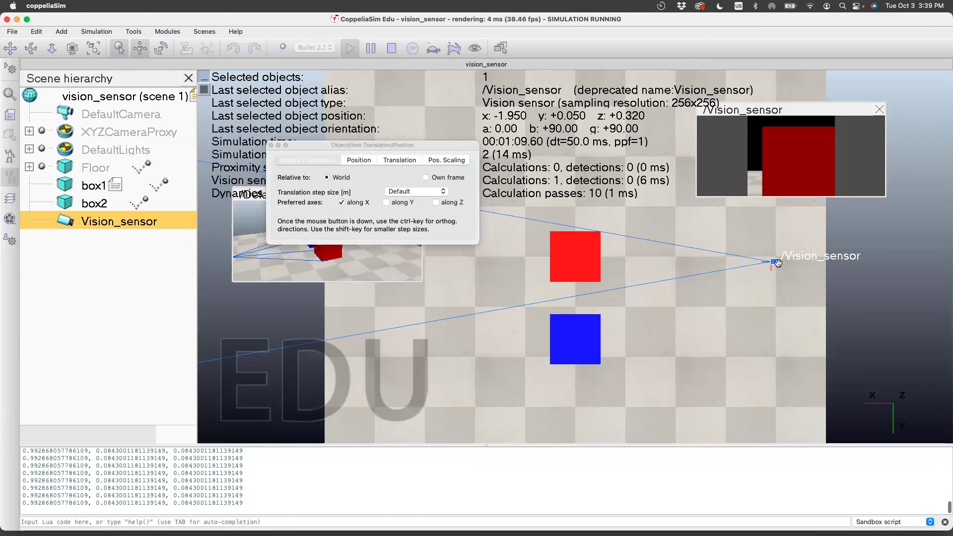
{"action": "left_click_drag", "start_coordinate": [778, 263], "coordinate": [663, 267]}
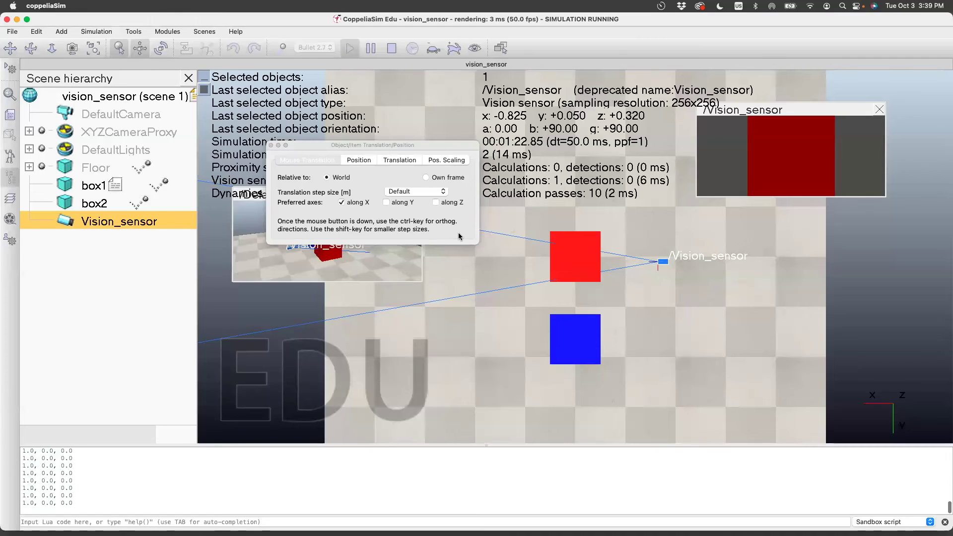
Change the Translation dialog's preferred axis from X to Y.
{"action": "left_click", "coordinate": [341, 209]}
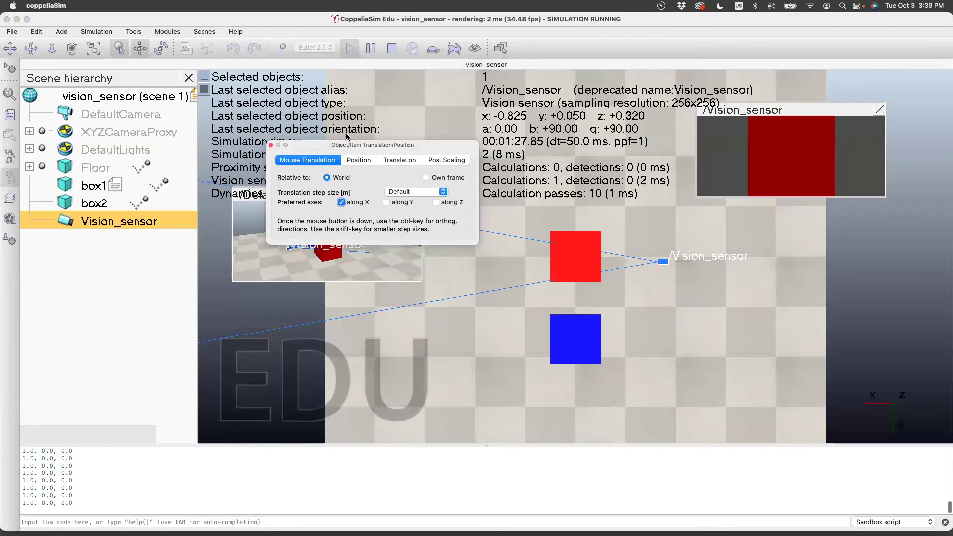
{"action": "left_click", "coordinate": [328, 161]}
{"action": "left_click", "coordinate": [373, 160]}
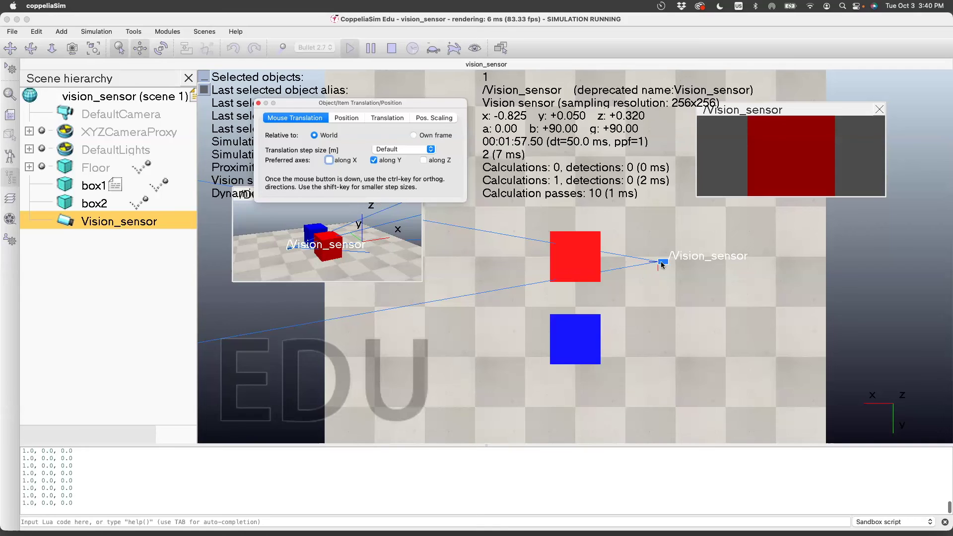
Drag the sensor along Y until it faces the blue box, then stop the simulation.
{"action": "left_click_drag", "start_coordinate": [662, 265], "coordinate": [663, 302]}
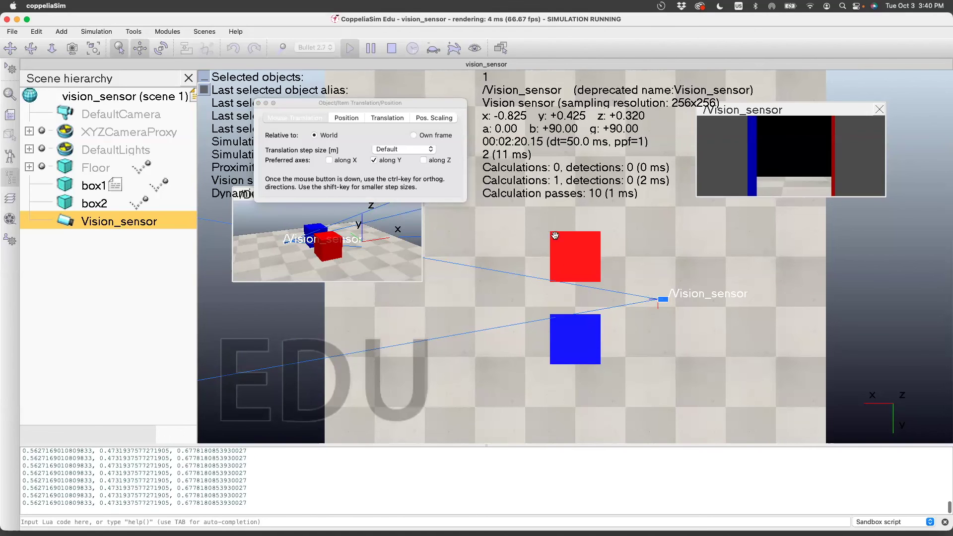
{"action": "left_click_drag", "start_coordinate": [663, 298], "coordinate": [666, 342]}
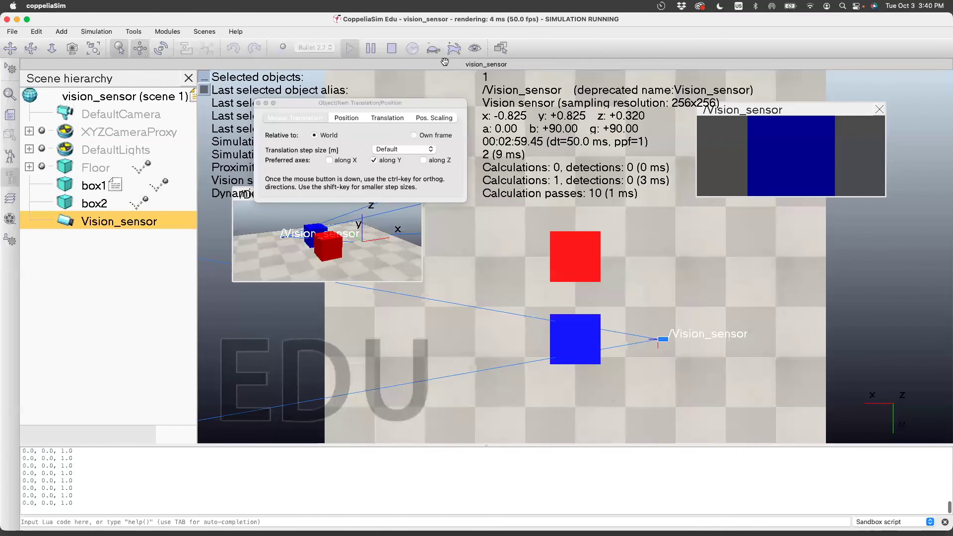
{"action": "left_click", "coordinate": [391, 48]}
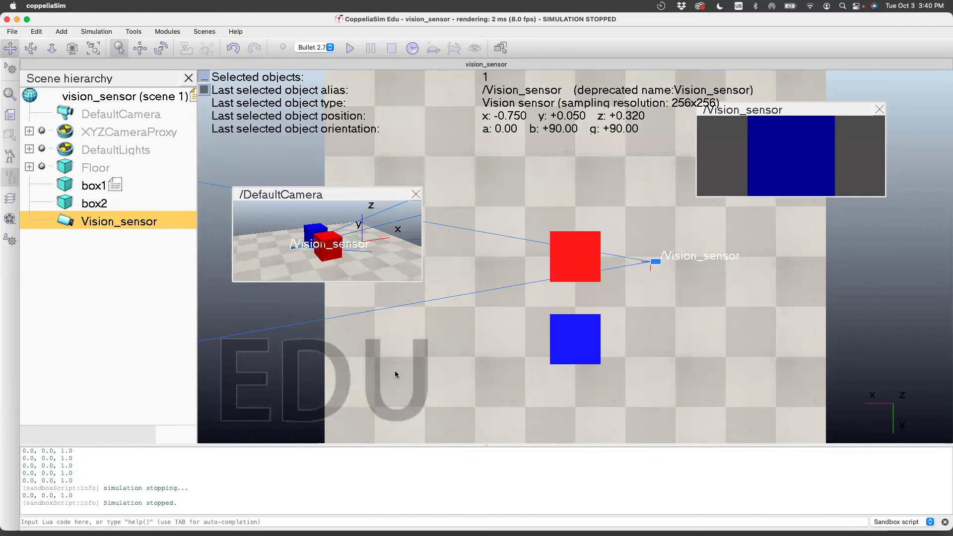
Paste the red and blue sim.addGraphStream lines into box1's sysCall_init.
{"action": "double_click", "coordinate": [114, 185]}
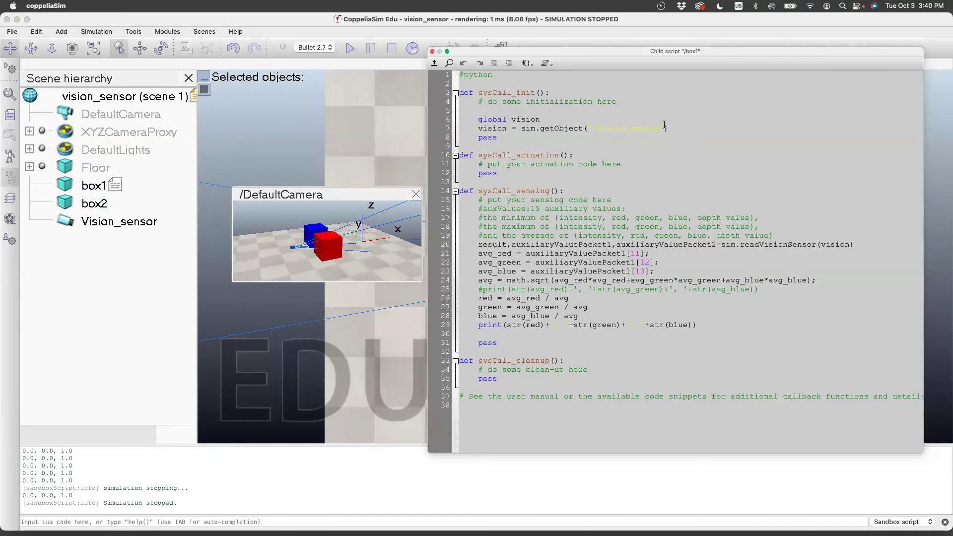
{"action": "left_click", "coordinate": [687, 131]}
{"action": "key", "text": "super+v"}
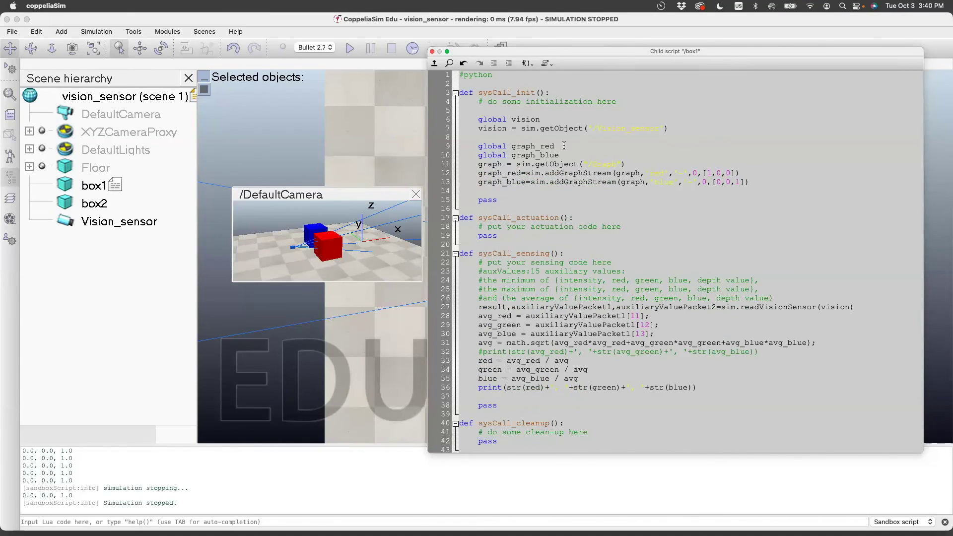
Add a 'global graph' declaration line above the graph stream lines.
{"action": "left_click", "coordinate": [525, 137]}
{"action": "key", "text": "Return"}
{"action": "type", "text": "global graph"}
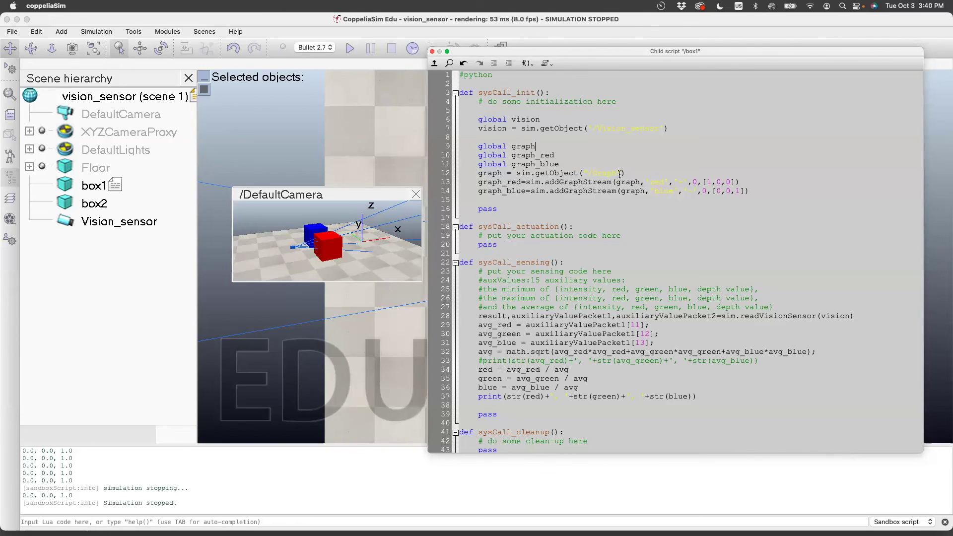
Add a Graph object to the scene and reopen box1's child script.
{"action": "left_click", "coordinate": [432, 51]}
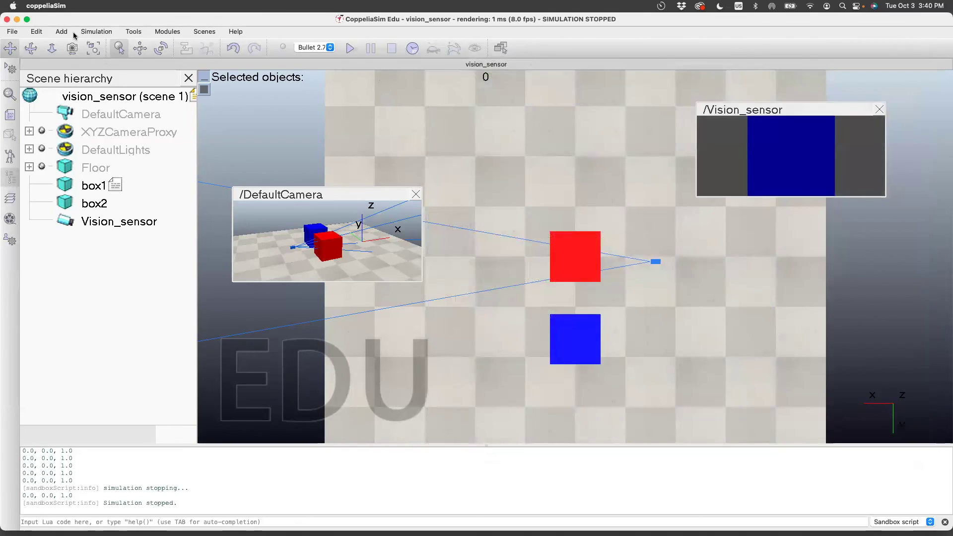
{"action": "left_click", "coordinate": [63, 32]}
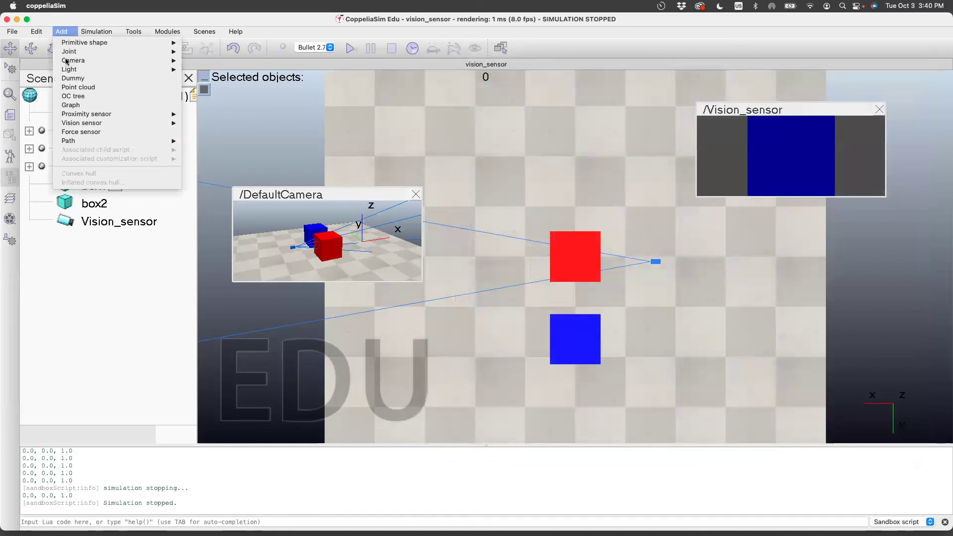
{"action": "left_click", "coordinate": [75, 106]}
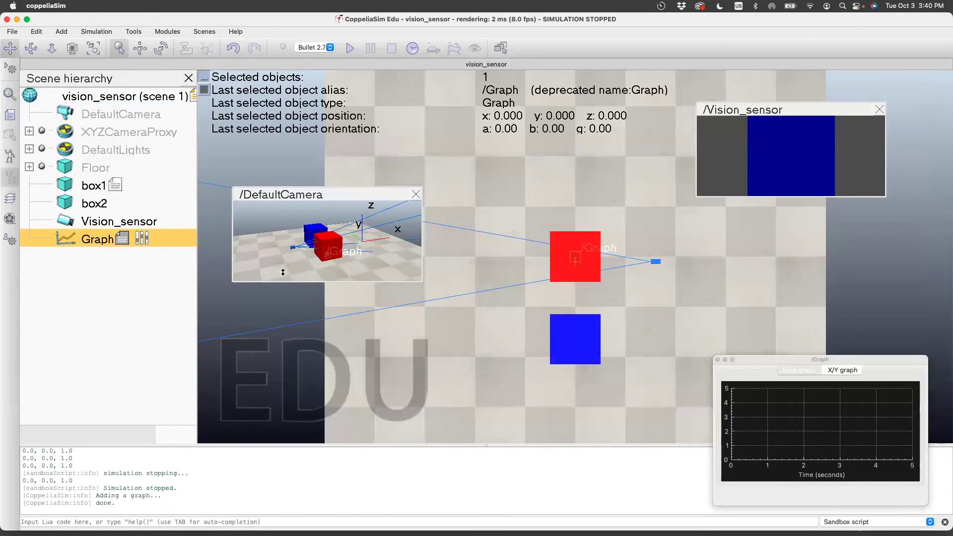
{"action": "double_click", "coordinate": [118, 189]}
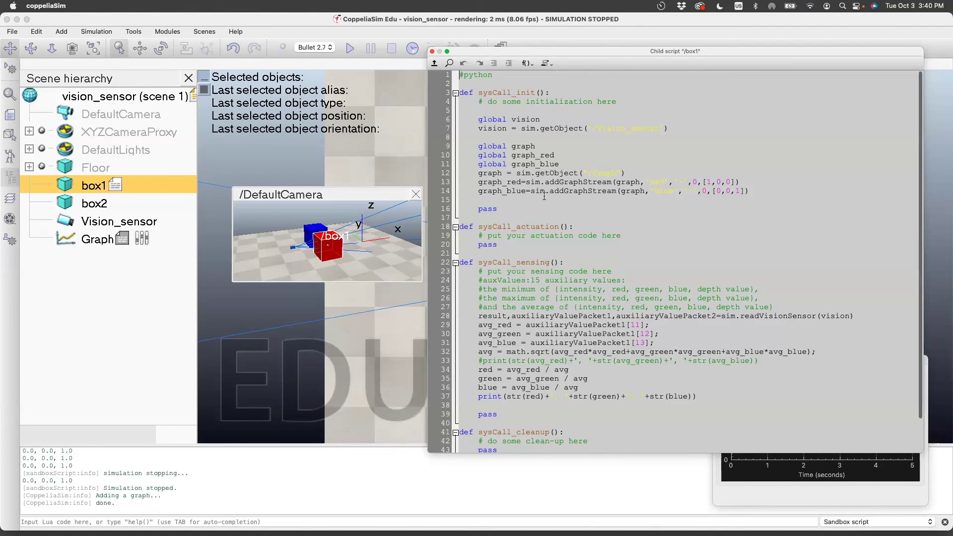
Paste sim.setGraphStreamValue calls for graph_red and graph_blue after the print line; move Graph window lower left.
{"action": "scroll", "coordinate": [550, 236], "scroll_direction": "down", "scroll_amount": 2}
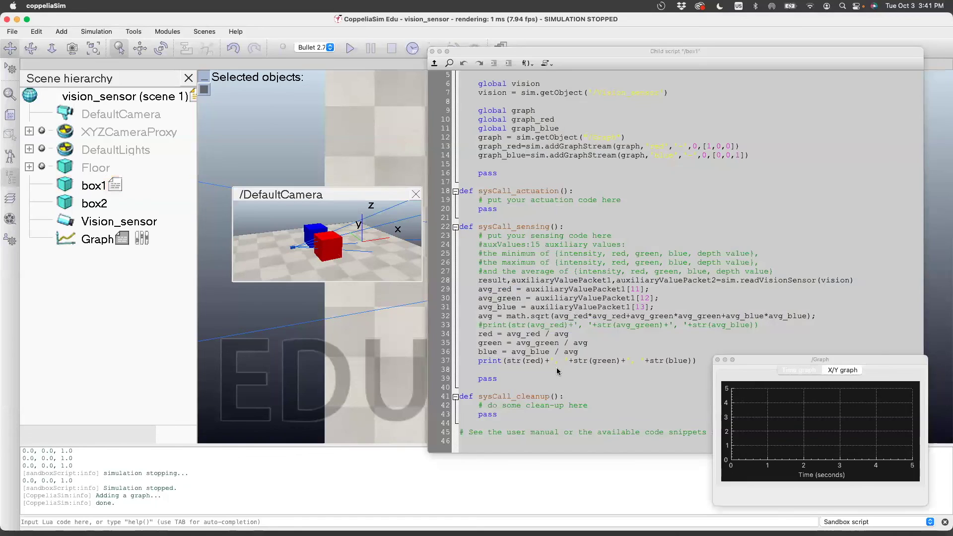
{"action": "left_click", "coordinate": [732, 358]}
{"action": "left_click_drag", "start_coordinate": [732, 358], "coordinate": [799, 346]}
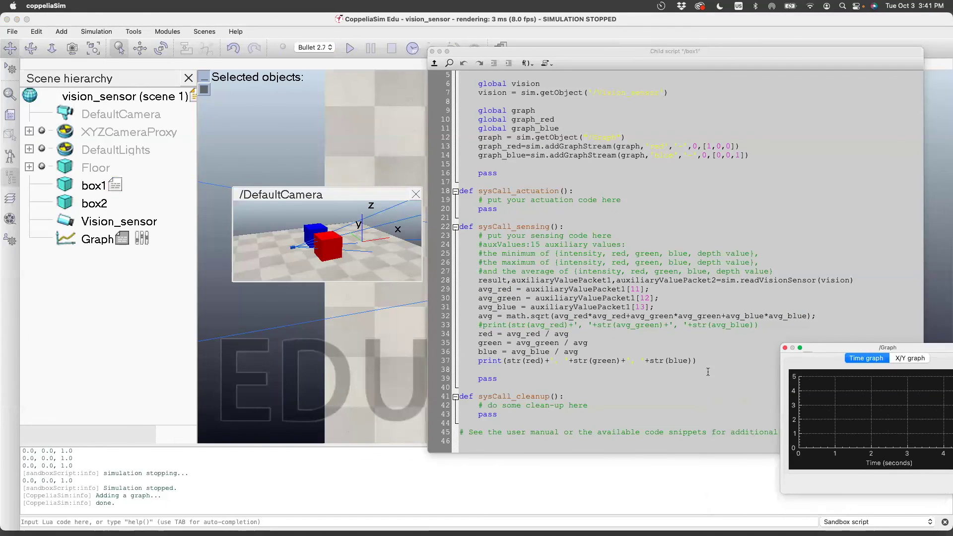
{"action": "left_click", "coordinate": [702, 361]}
{"action": "key", "text": "Return"}
{"action": "key", "text": "Return"}
{"action": "type", "text": "sim.setGraphStreamValue(graph,graph_red,red) sim.setGraphStreamValue(graph,graph_blue,blue)"}
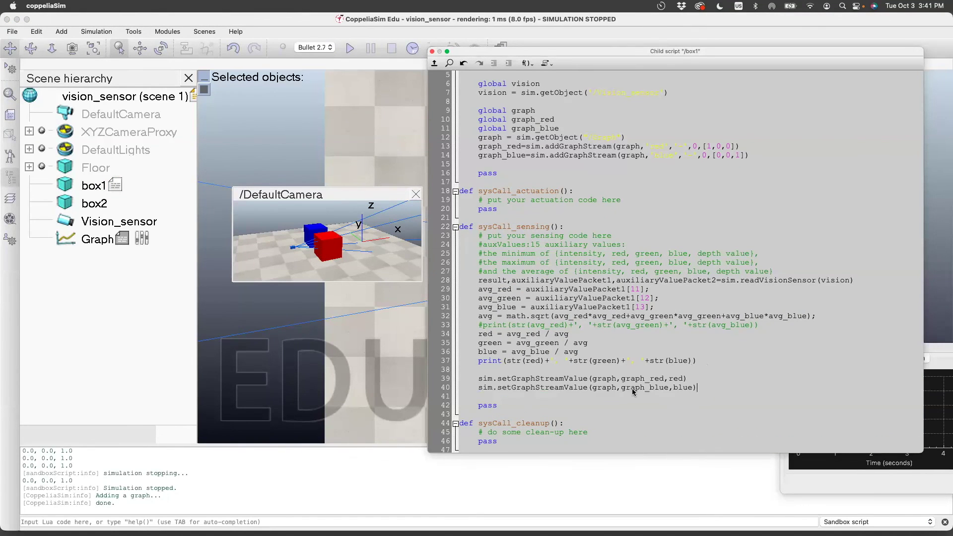
{"action": "double_click", "coordinate": [676, 379]}
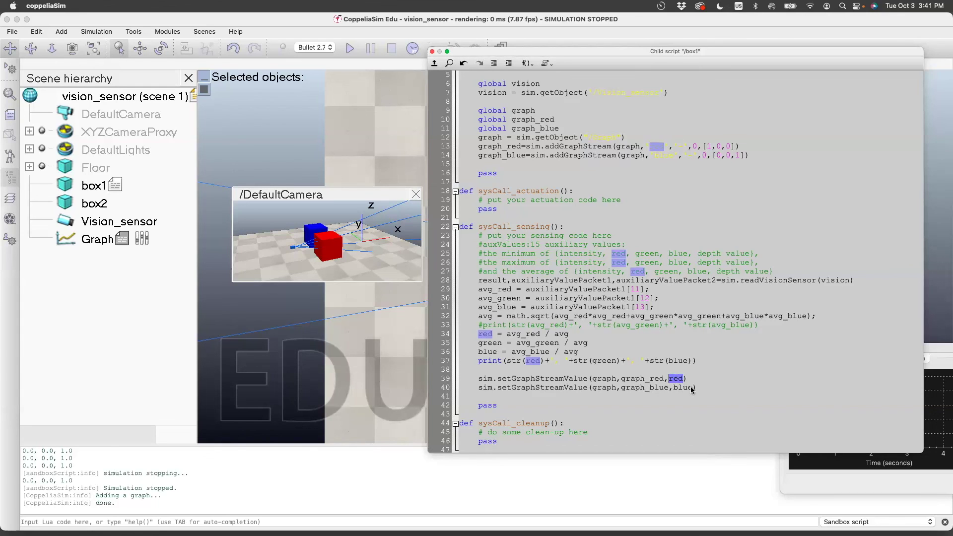
{"action": "left_click_drag", "start_coordinate": [693, 388], "coordinate": [678, 388]}
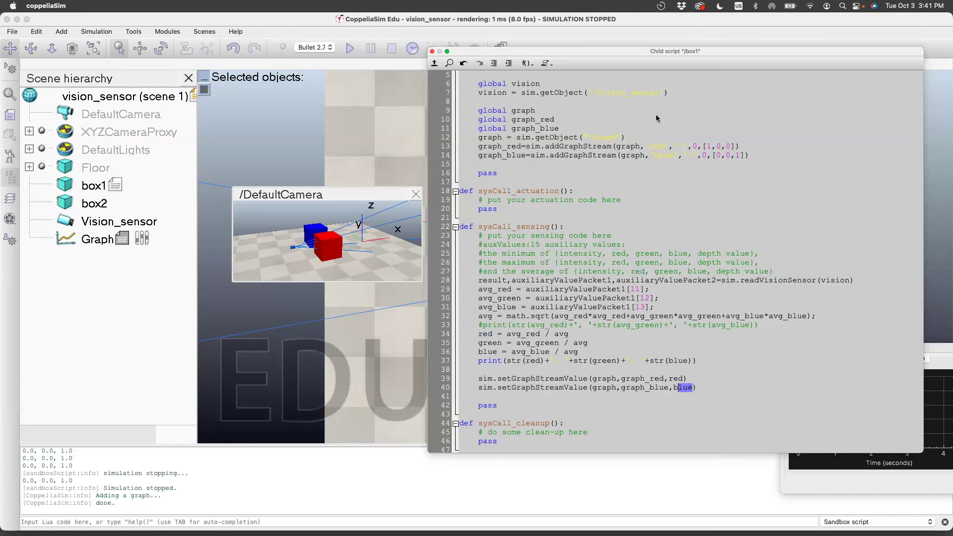
{"action": "left_click_drag", "start_coordinate": [933, 346], "coordinate": [304, 320]}
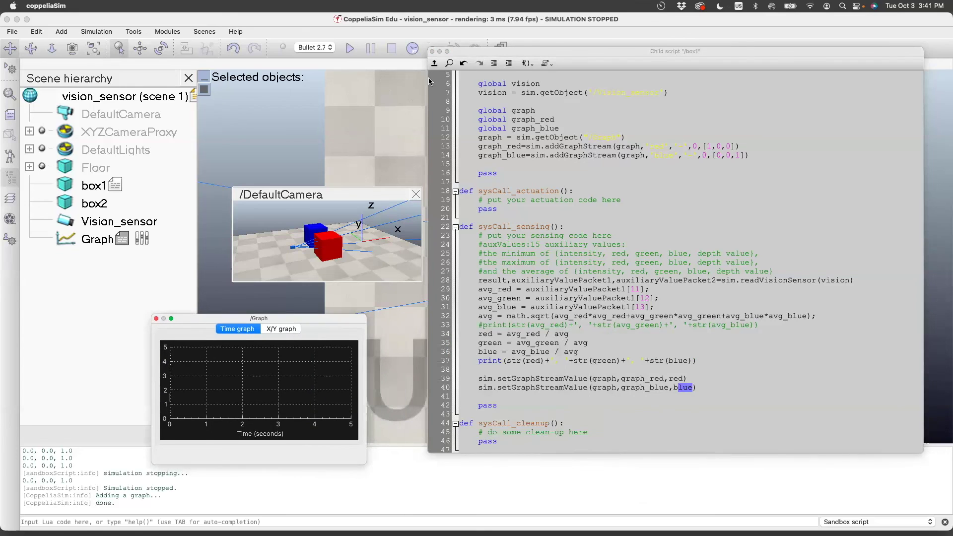
Run the simulation and drag Vision_sensor along Y from the red box to the blue box.
{"action": "left_click", "coordinate": [431, 51]}
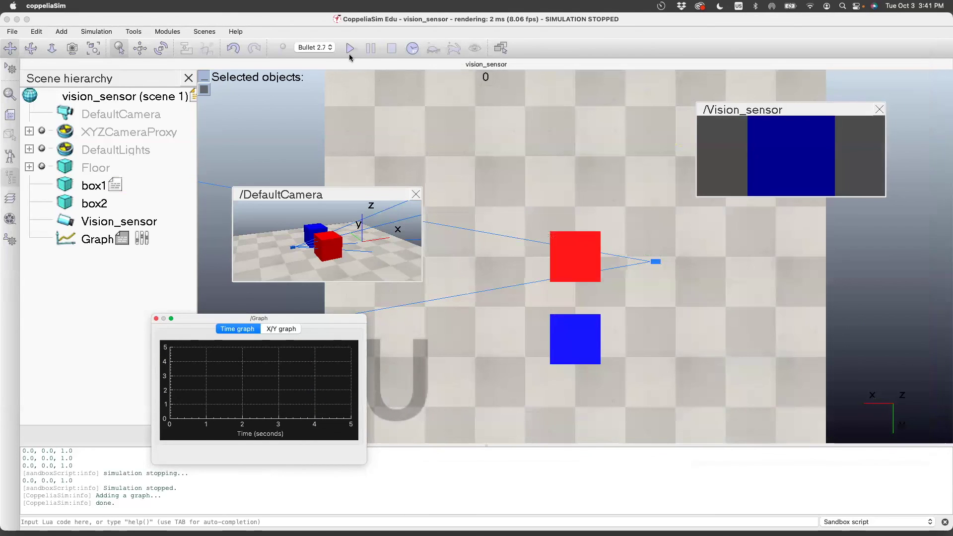
{"action": "left_click", "coordinate": [349, 49]}
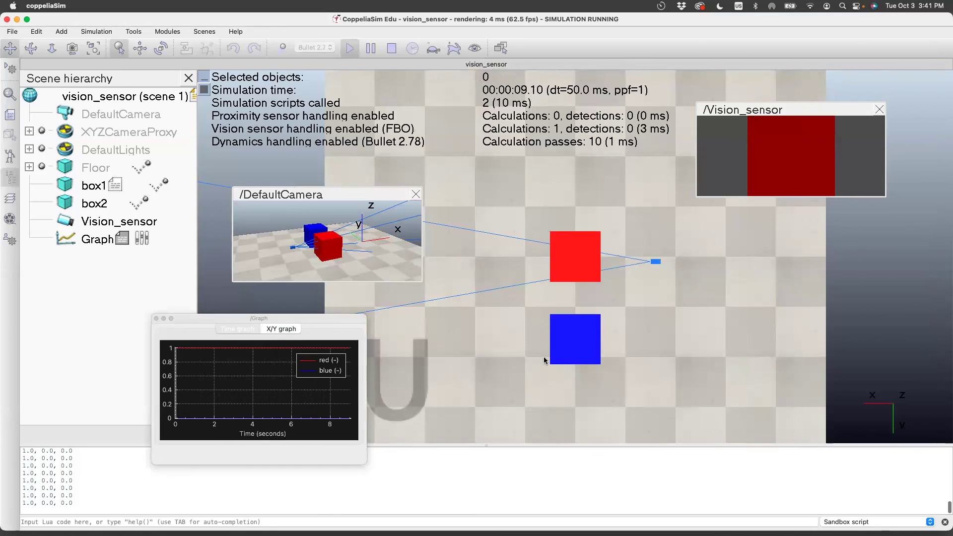
{"action": "left_click", "coordinate": [140, 48]}
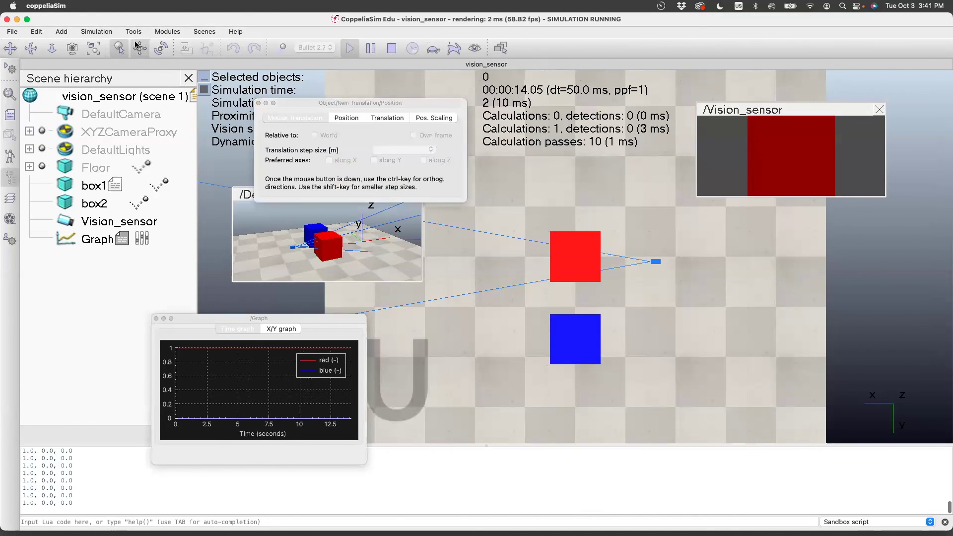
{"action": "left_click", "coordinate": [99, 239]}
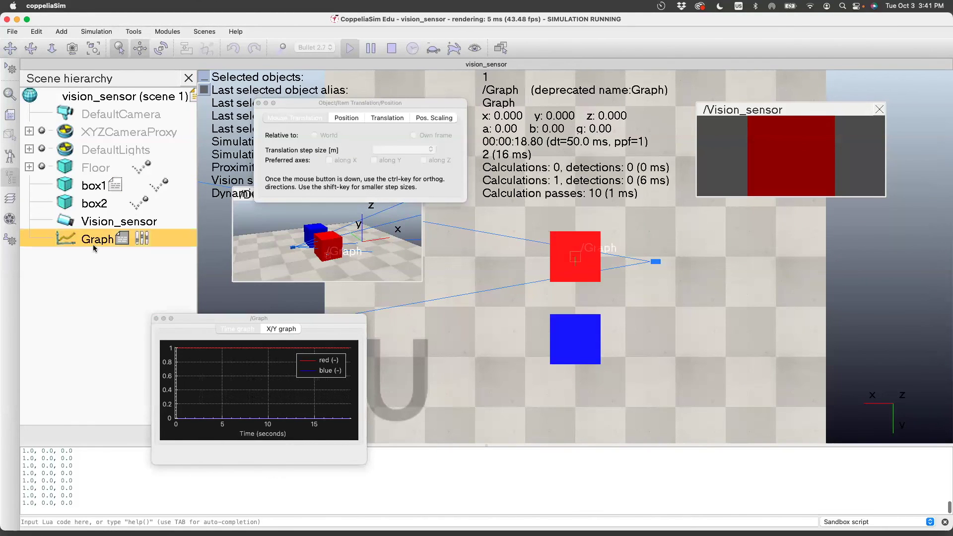
{"action": "left_click", "coordinate": [97, 224]}
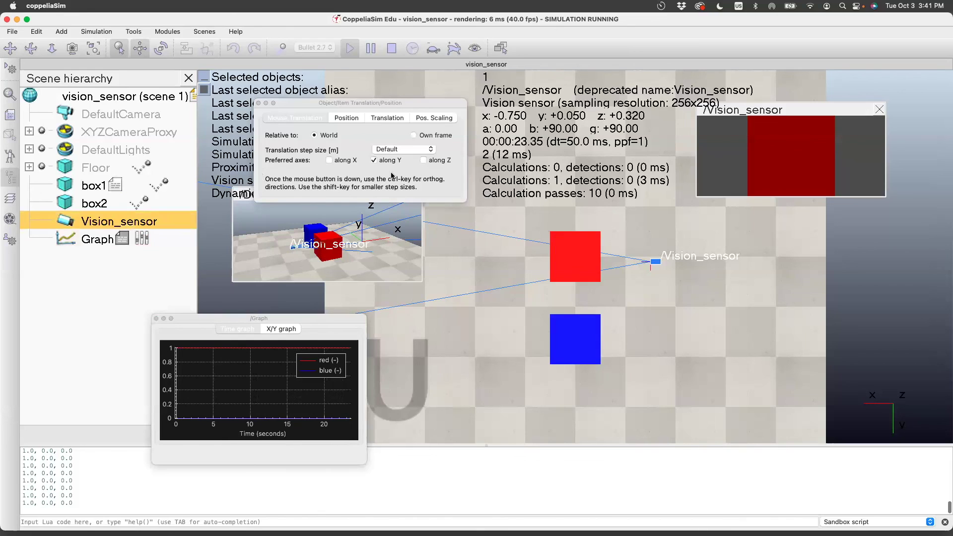
{"action": "left_click_drag", "start_coordinate": [656, 263], "coordinate": [656, 305]}
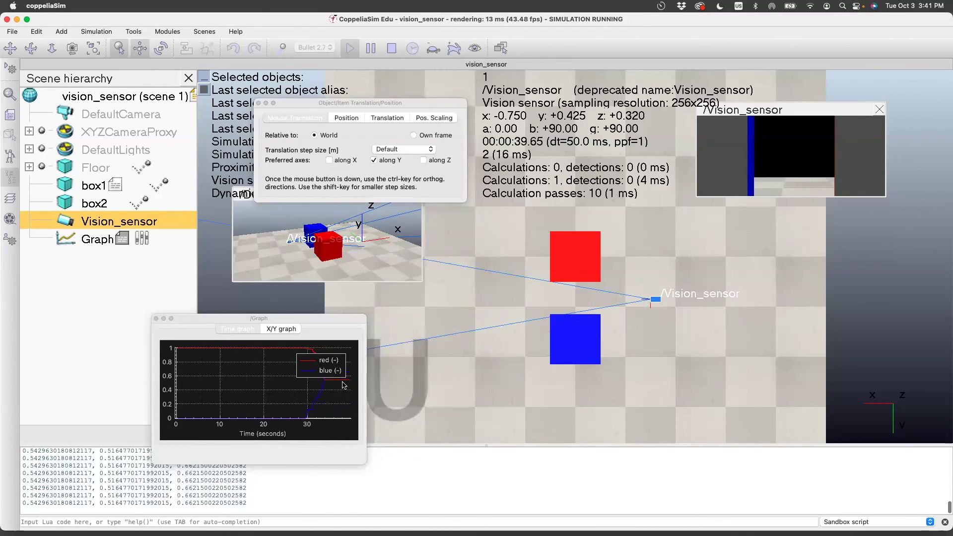
{"action": "left_click_drag", "start_coordinate": [658, 299], "coordinate": [658, 342]}
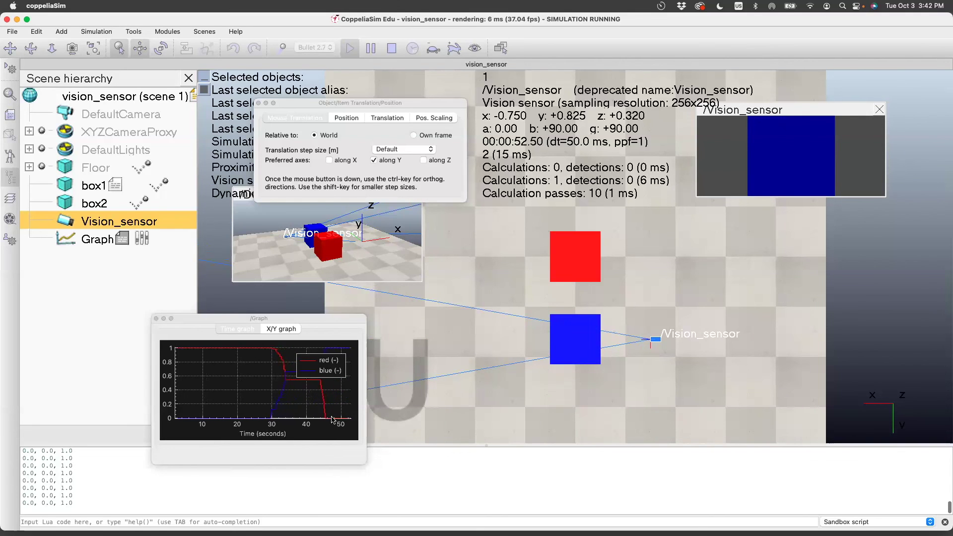